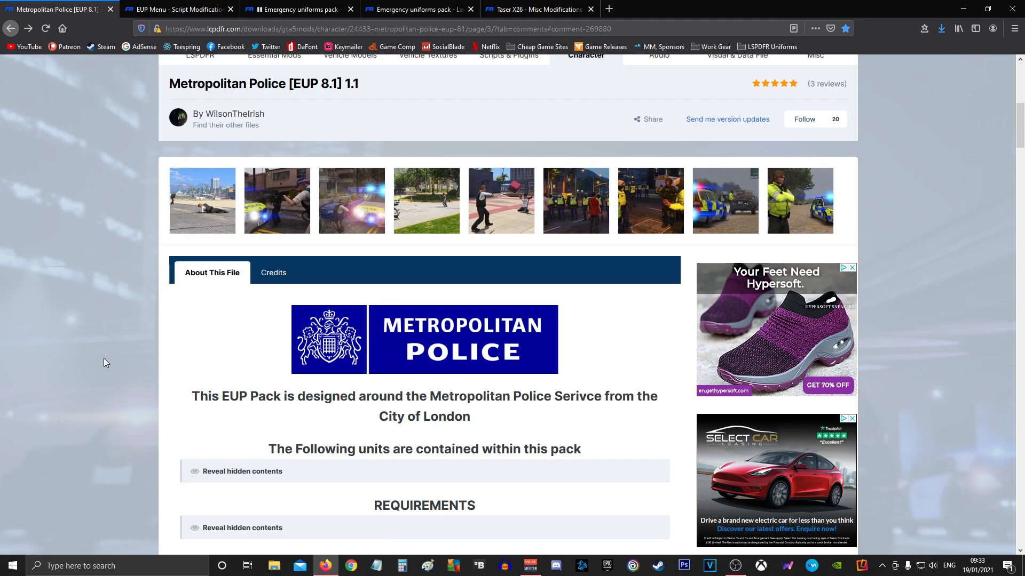
- Review the Taser X26 mod page and its description of the included model and texture variants
{"action": "left_click", "coordinate": [536, 9]}
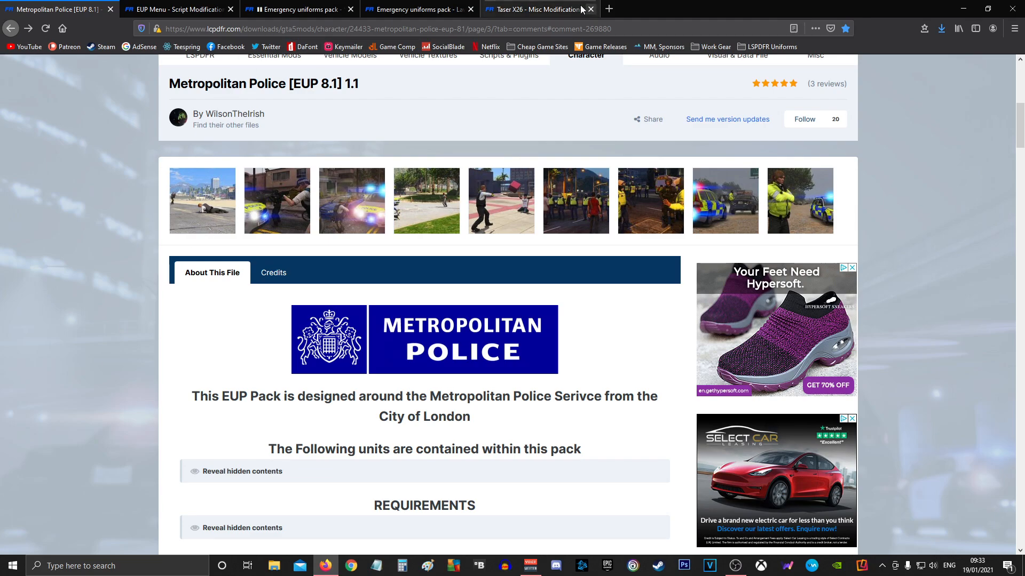
{"action": "scroll", "coordinate": [331, 192], "scroll_direction": "up", "scroll_amount": 4}
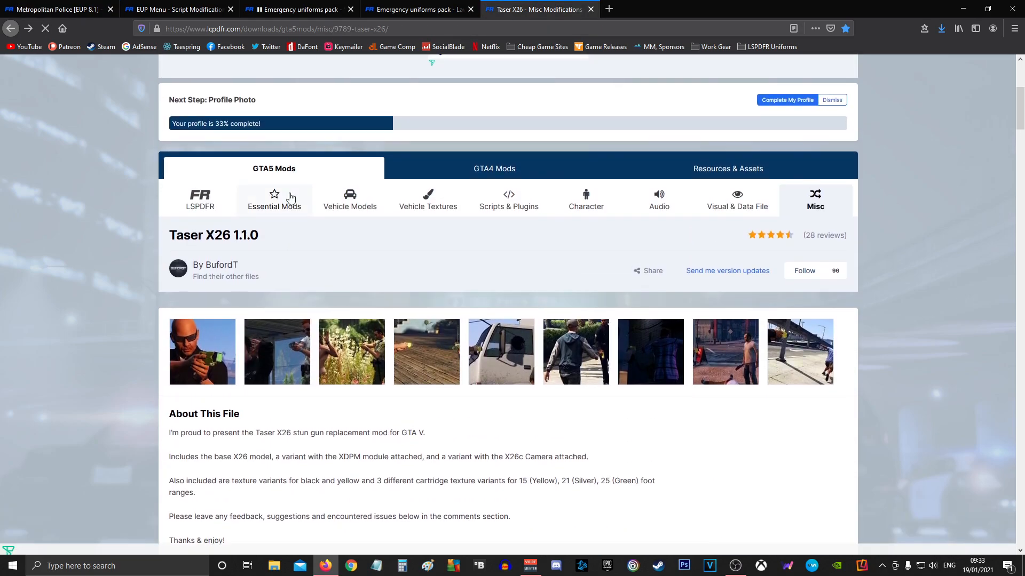
{"action": "scroll", "coordinate": [276, 267], "scroll_direction": "down", "scroll_amount": 3}
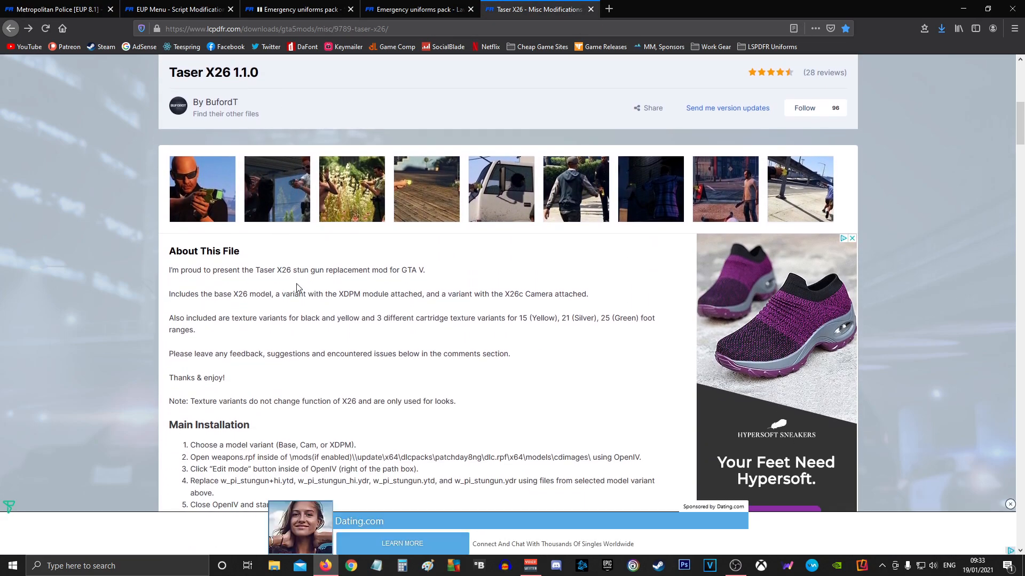
{"action": "scroll", "coordinate": [297, 288], "scroll_direction": "down", "scroll_amount": 3}
- View the enlarged riot line, night-time officers and motorway stop screenshots on the Metropolitan Police EUP page
{"action": "left_click", "coordinate": [58, 6]}
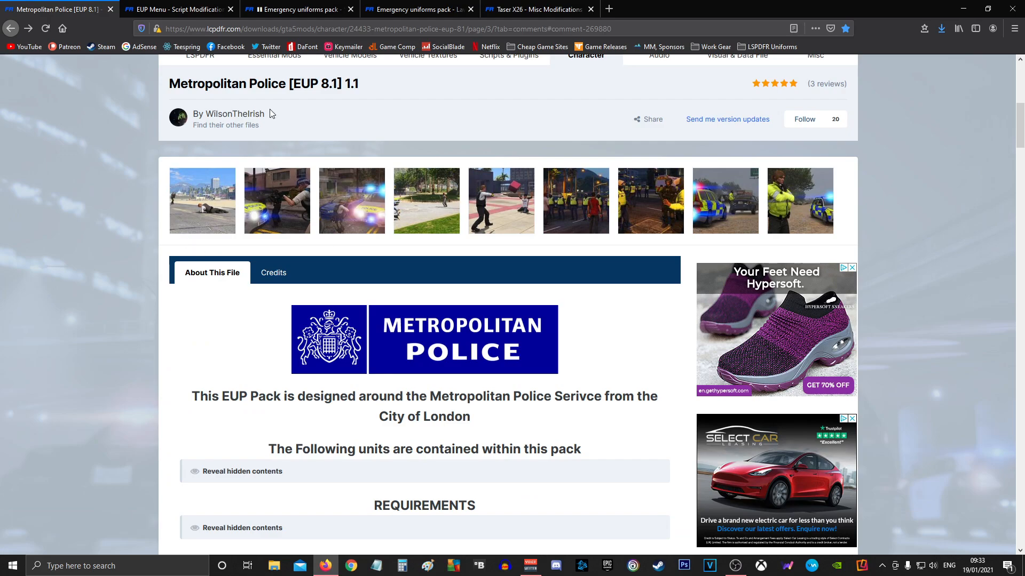
{"action": "left_click", "coordinate": [587, 205]}
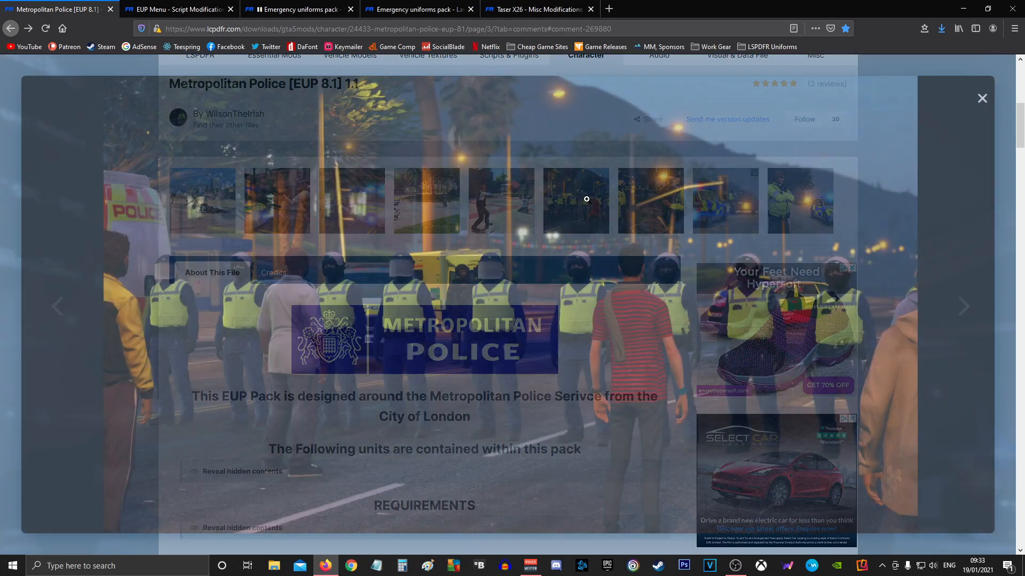
{"action": "left_click", "coordinate": [982, 98]}
{"action": "left_click", "coordinate": [652, 209]}
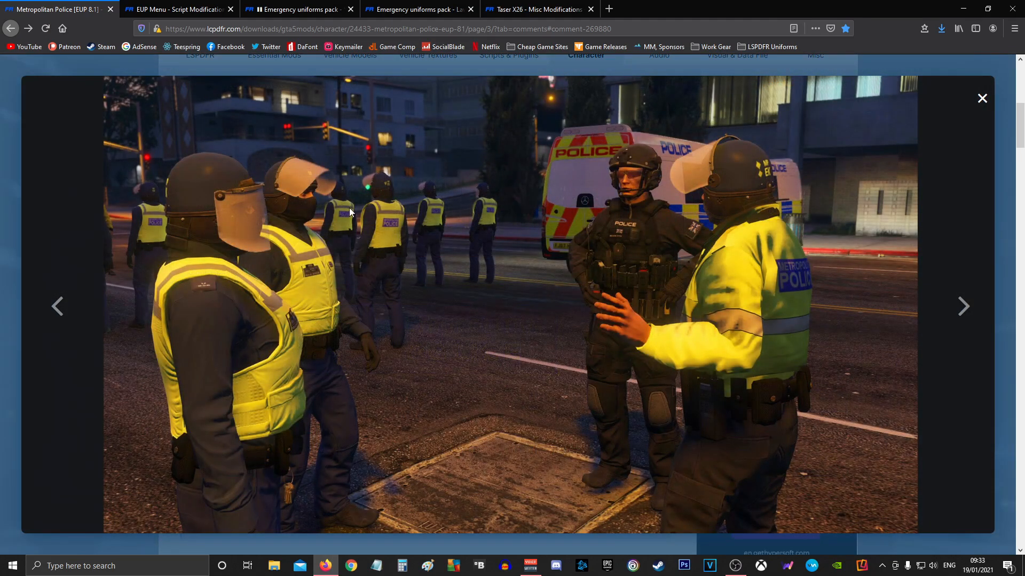
{"action": "left_click", "coordinate": [982, 99]}
{"action": "left_click", "coordinate": [718, 201]}
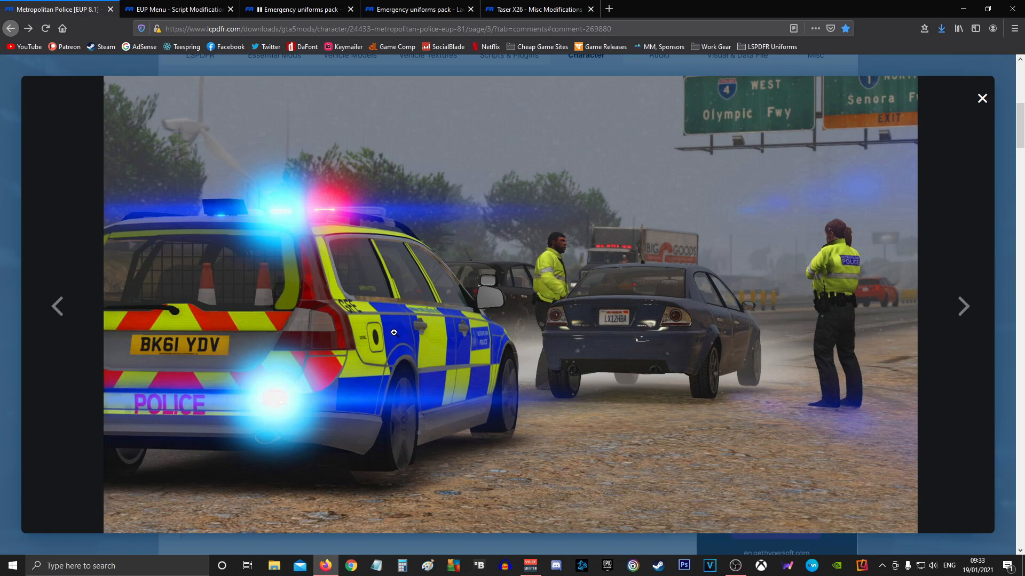
{"action": "left_click", "coordinate": [981, 97]}
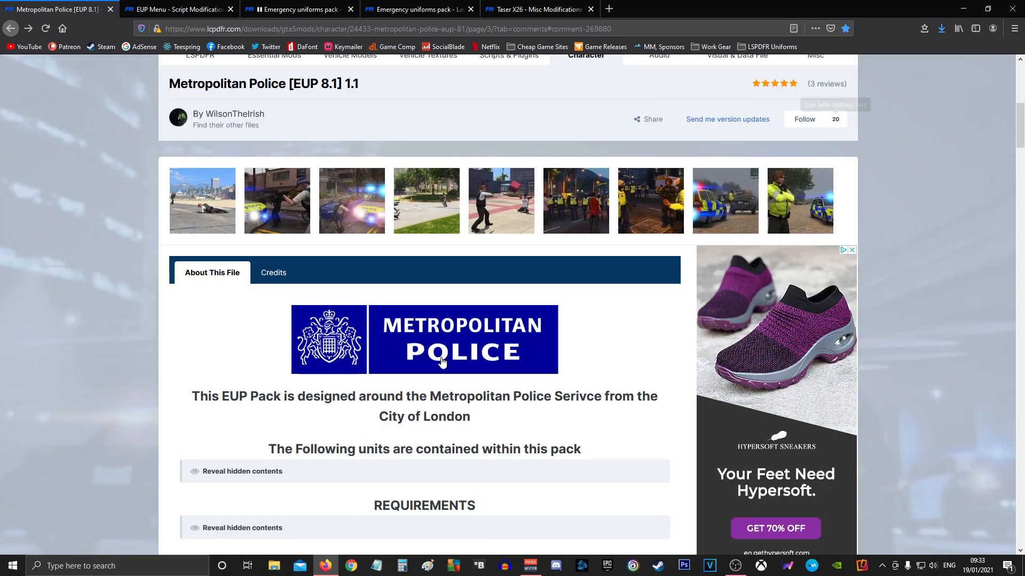
{"action": "scroll", "coordinate": [457, 346], "scroll_direction": "down", "scroll_amount": 2}
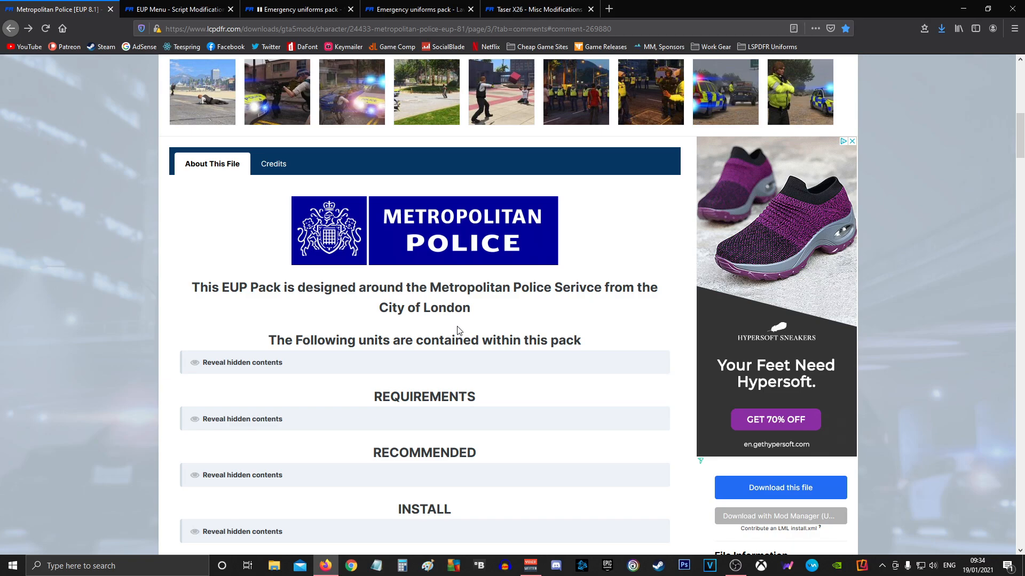
- Read the Main Installation instructions on the Taser X26 mod page
{"action": "left_click", "coordinate": [544, 7]}
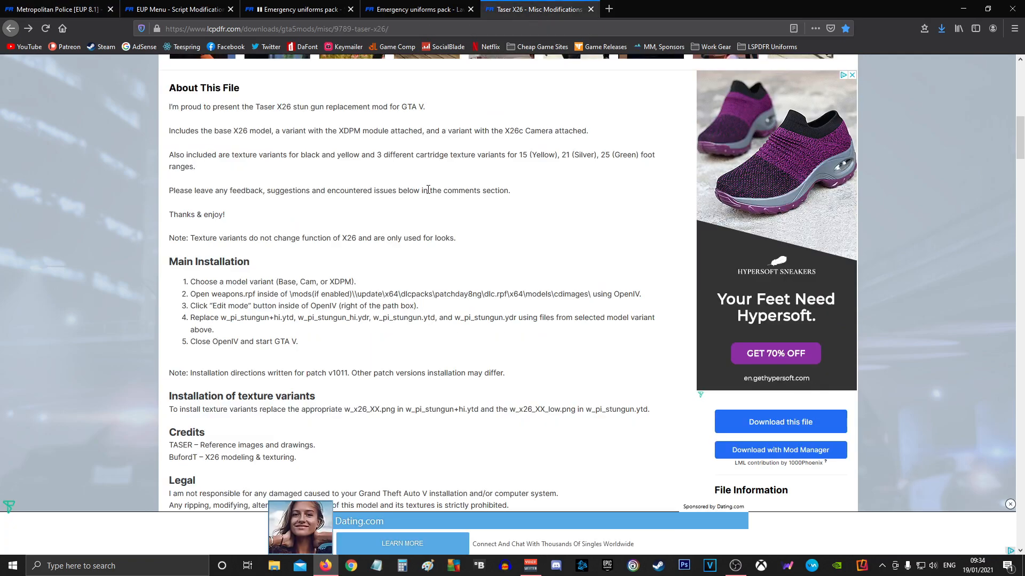
{"action": "scroll", "coordinate": [429, 190], "scroll_direction": "up", "scroll_amount": 3}
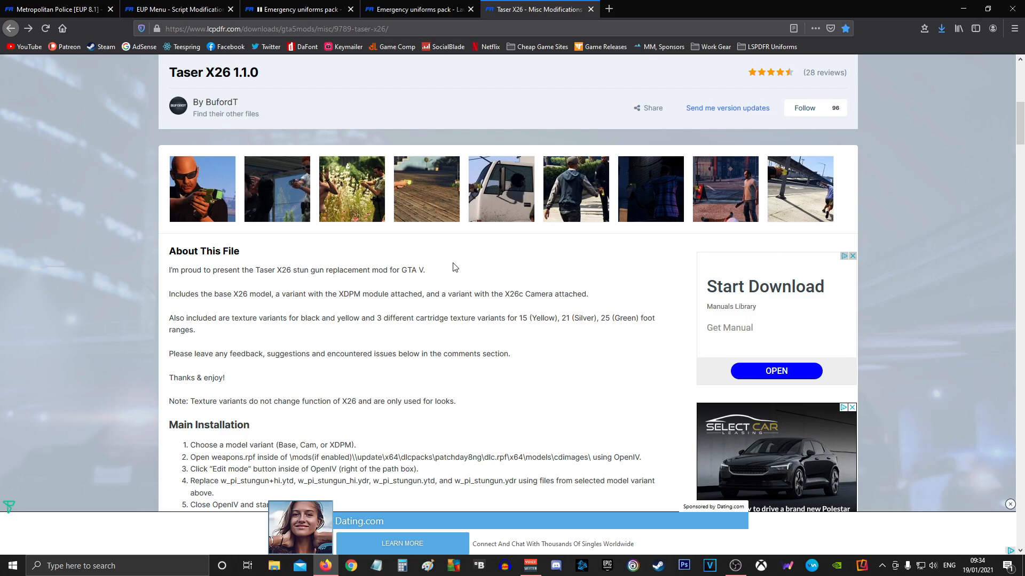
{"action": "scroll", "coordinate": [454, 267], "scroll_direction": "down", "scroll_amount": 5}
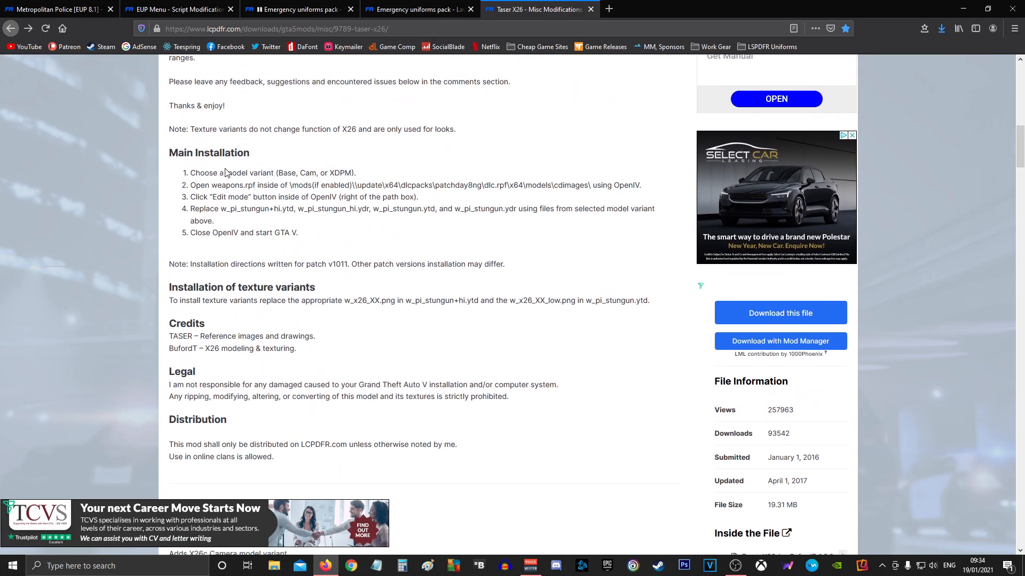
- Launch OpenIV from the desktop and dismiss the AVG file-protection alert
{"action": "left_click", "coordinate": [963, 9]}
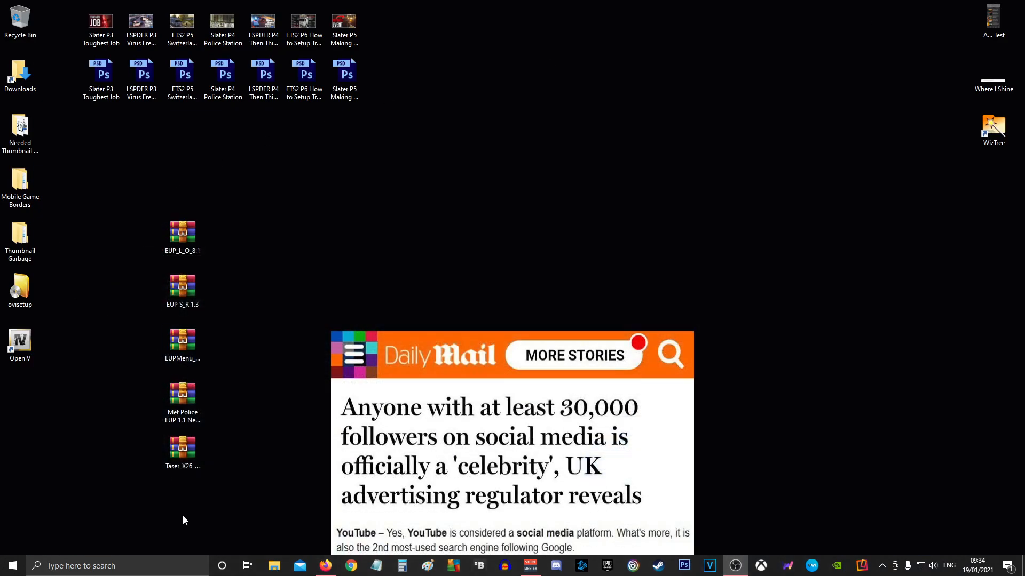
{"action": "left_click", "coordinate": [325, 565]}
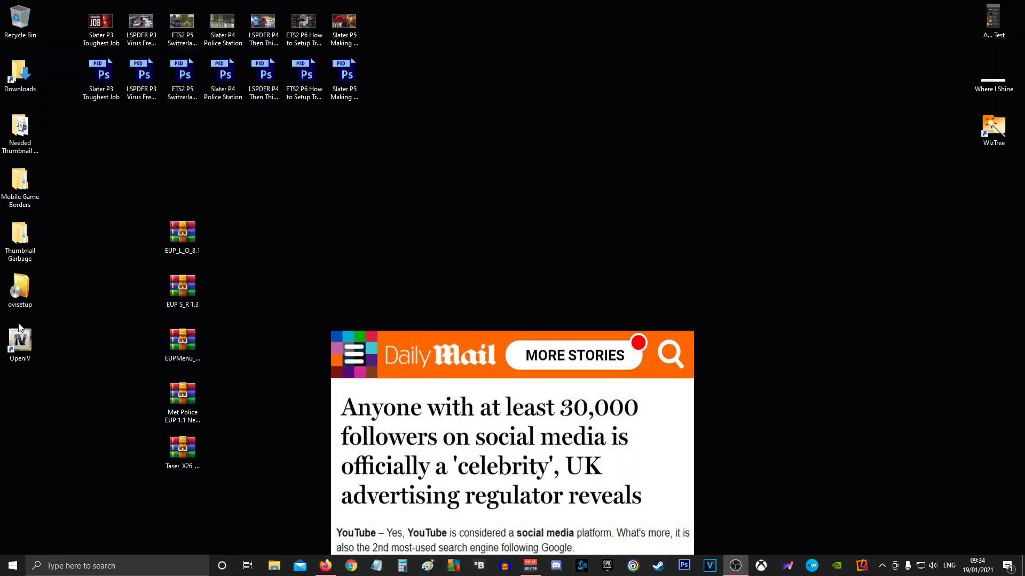
{"action": "double_click", "coordinate": [19, 339]}
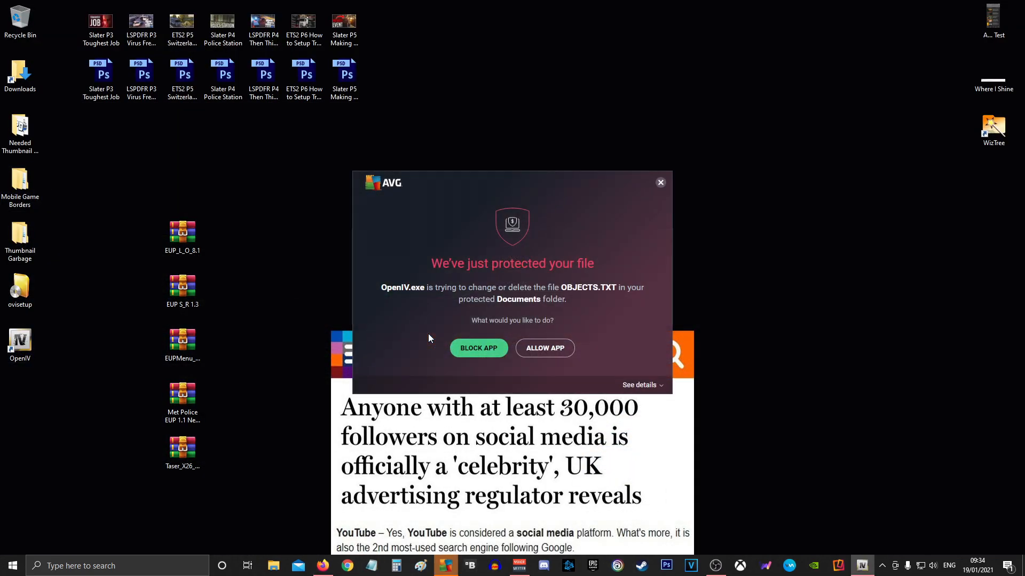
{"action": "left_click", "coordinate": [660, 182]}
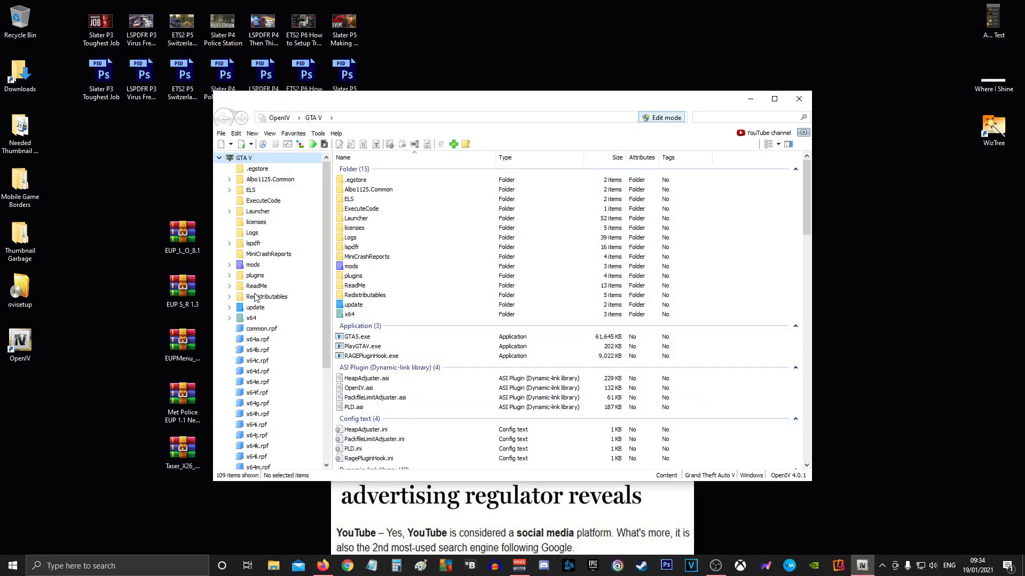
- Browse to mods\update\x64\dlcpacks in OpenIV, following the path in the Taser X26 installation instructions
{"action": "left_click", "coordinate": [255, 265]}
{"action": "left_click", "coordinate": [323, 565]}
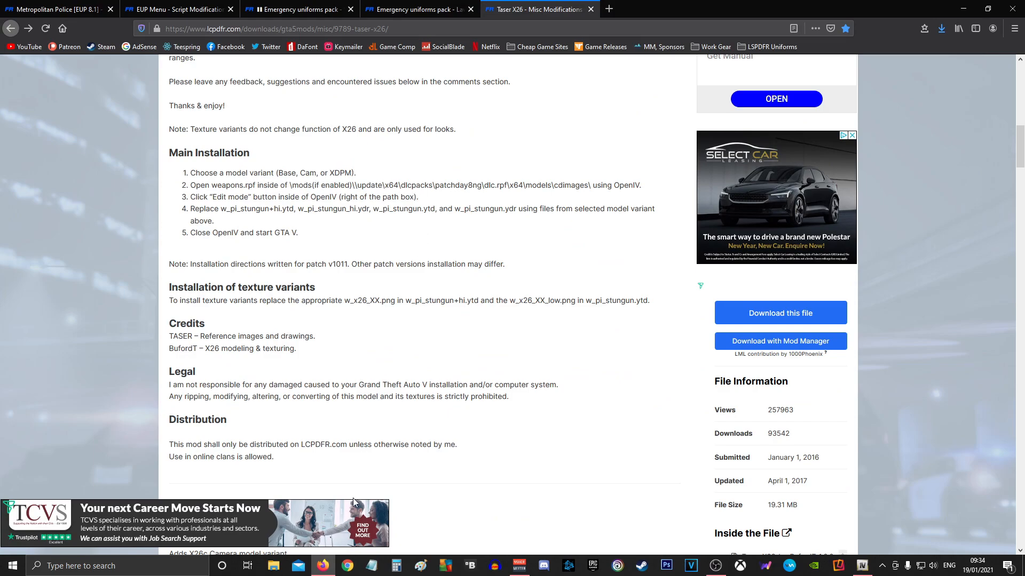
{"action": "left_click", "coordinate": [323, 566]}
{"action": "double_click", "coordinate": [353, 181]}
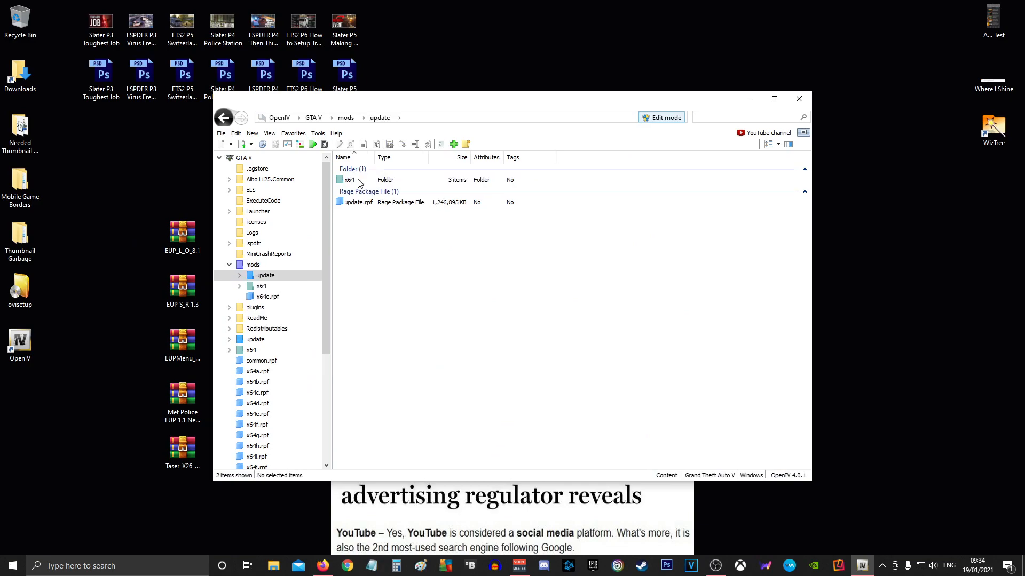
{"action": "double_click", "coordinate": [357, 181]}
{"action": "left_click", "coordinate": [356, 191]}
{"action": "double_click", "coordinate": [357, 190]}
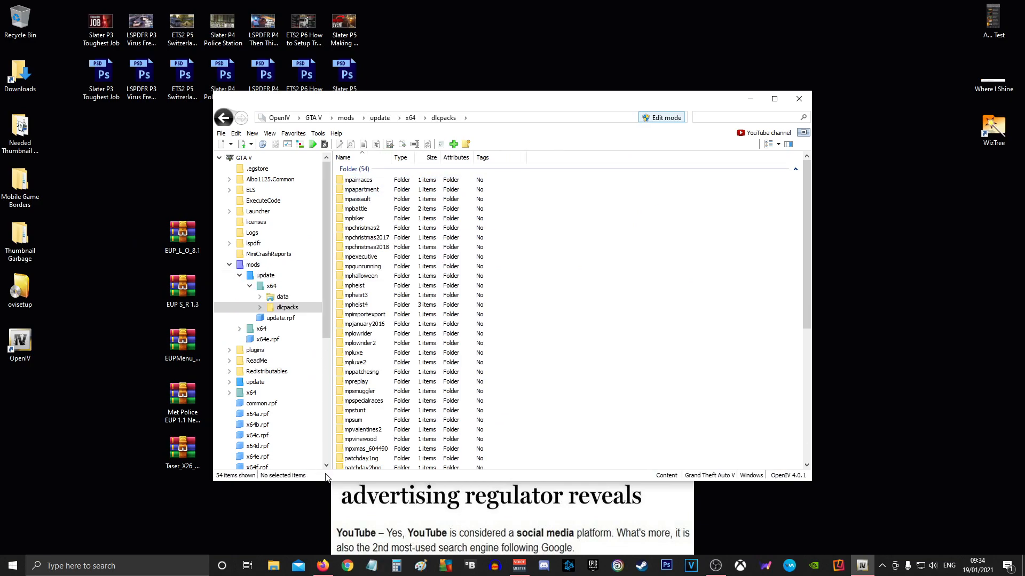
- Check the next folder in the installation path and open patchday8ng inside dlcpacks
{"action": "left_click", "coordinate": [323, 565]}
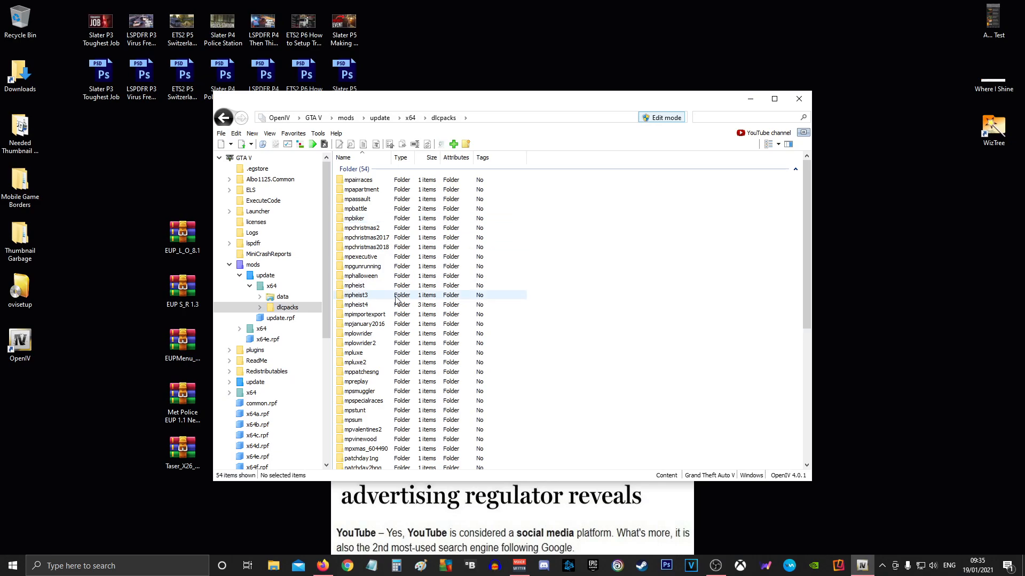
{"action": "scroll", "coordinate": [385, 298], "scroll_direction": "down", "scroll_amount": 8}
{"action": "left_click", "coordinate": [376, 298]}
{"action": "double_click", "coordinate": [376, 298]}
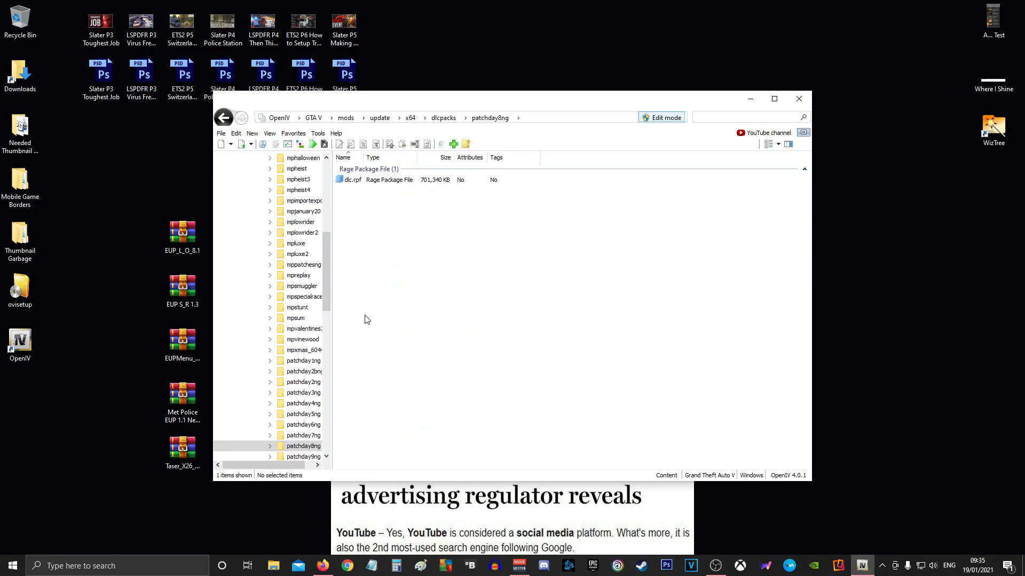
- Open dlc.rpf in patchday8ng and browse to x64\models\cdimages, as the installation path specifies
{"action": "left_click", "coordinate": [324, 565]}
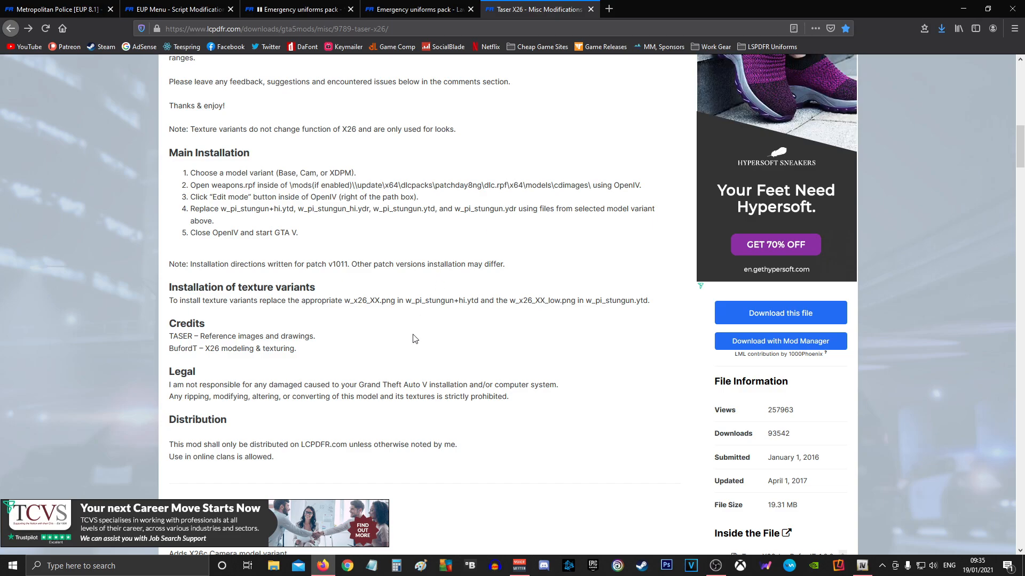
{"action": "left_click", "coordinate": [323, 565]}
{"action": "double_click", "coordinate": [393, 179]}
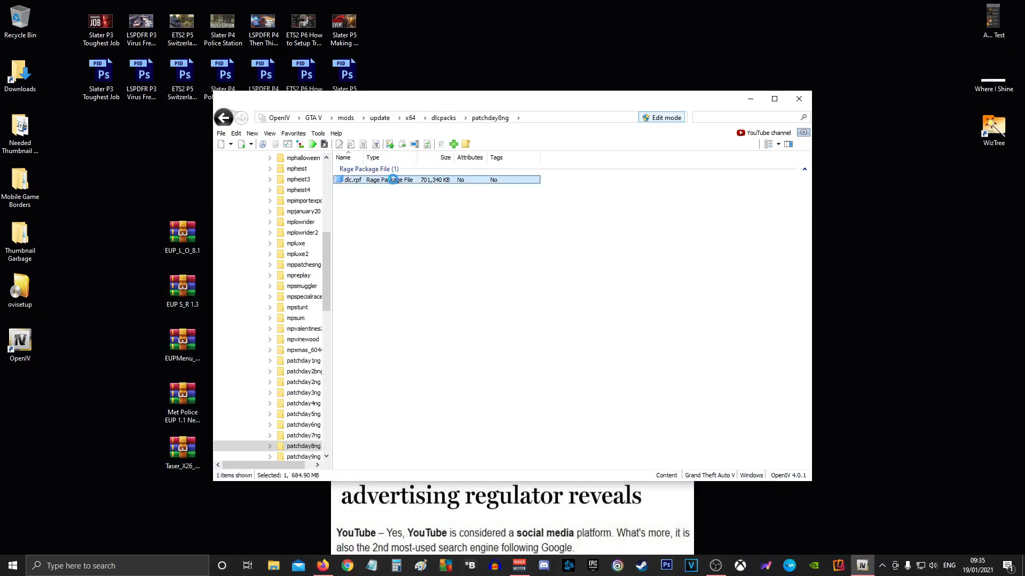
{"action": "double_click", "coordinate": [358, 180]}
{"action": "double_click", "coordinate": [349, 200]}
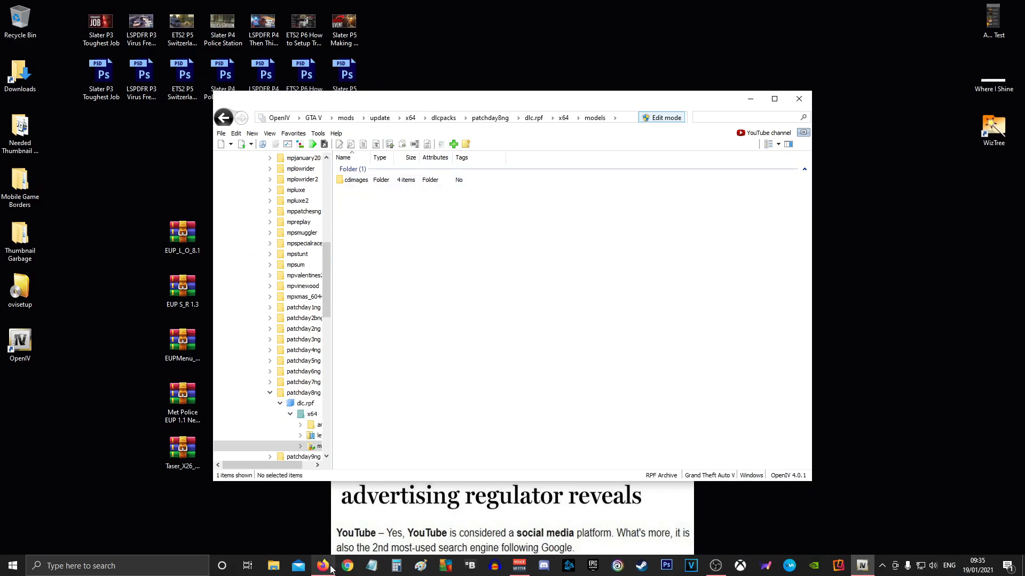
{"action": "left_click", "coordinate": [323, 565]}
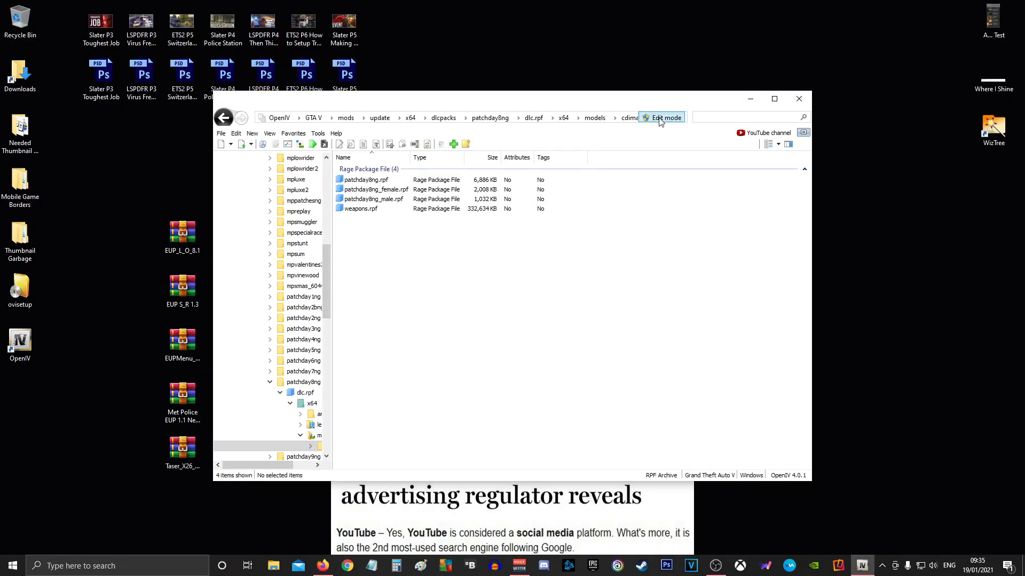
- Open the Base folder in the Taser X26 archive on the desktop and arrange its window beside OpenIV
{"action": "left_click", "coordinate": [323, 566]}
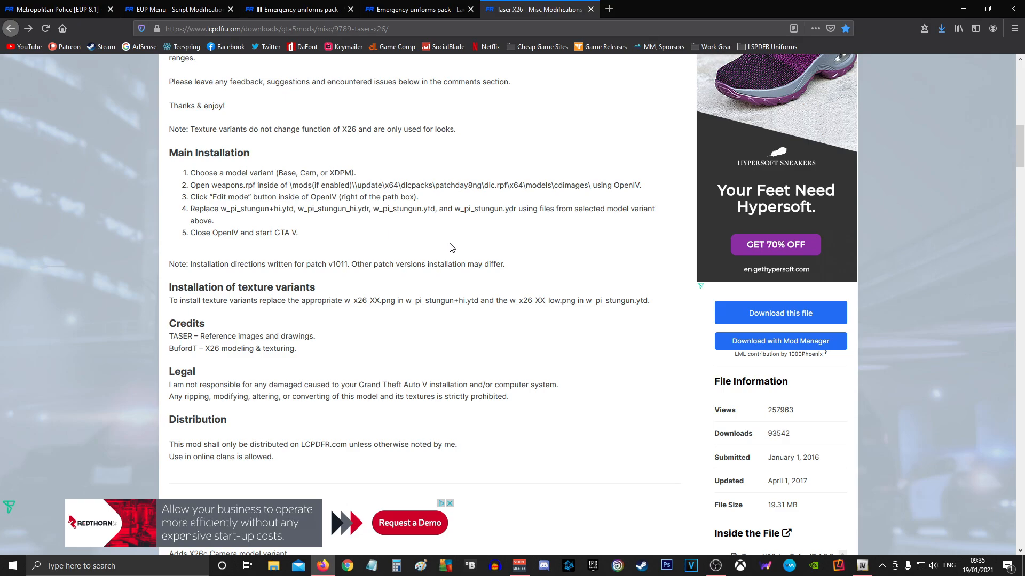
{"action": "left_click", "coordinate": [323, 565]}
{"action": "double_click", "coordinate": [182, 450]}
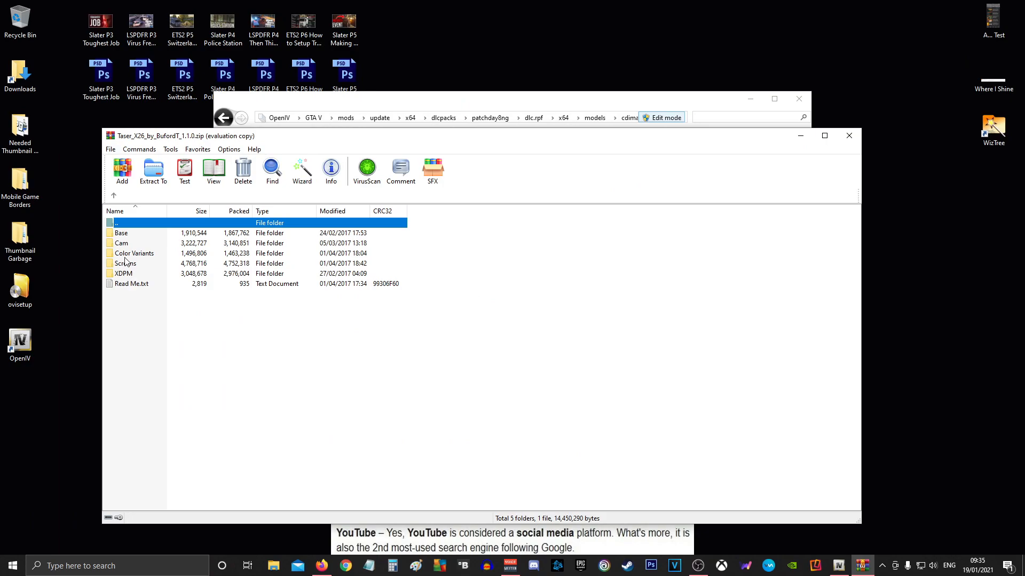
{"action": "double_click", "coordinate": [122, 235]}
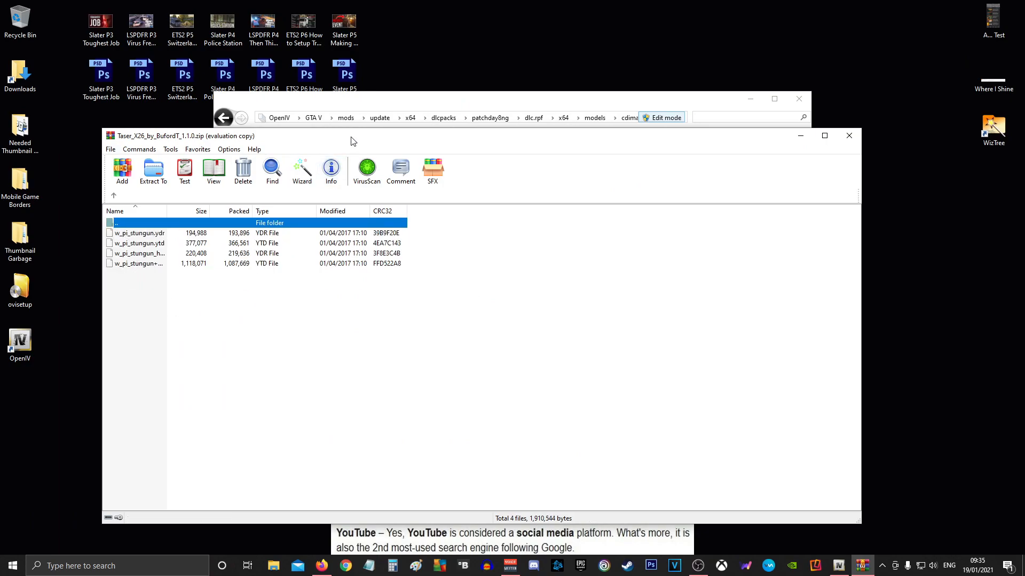
{"action": "left_click_drag", "start_coordinate": [355, 137], "coordinate": [298, 157]}
{"action": "left_click_drag", "start_coordinate": [460, 103], "coordinate": [558, 60]}
- Recheck the target archive in the installation instructions and open weapons.rpf in the cdimages folder in OpenIV
{"action": "key", "text": "alt+Tab"}
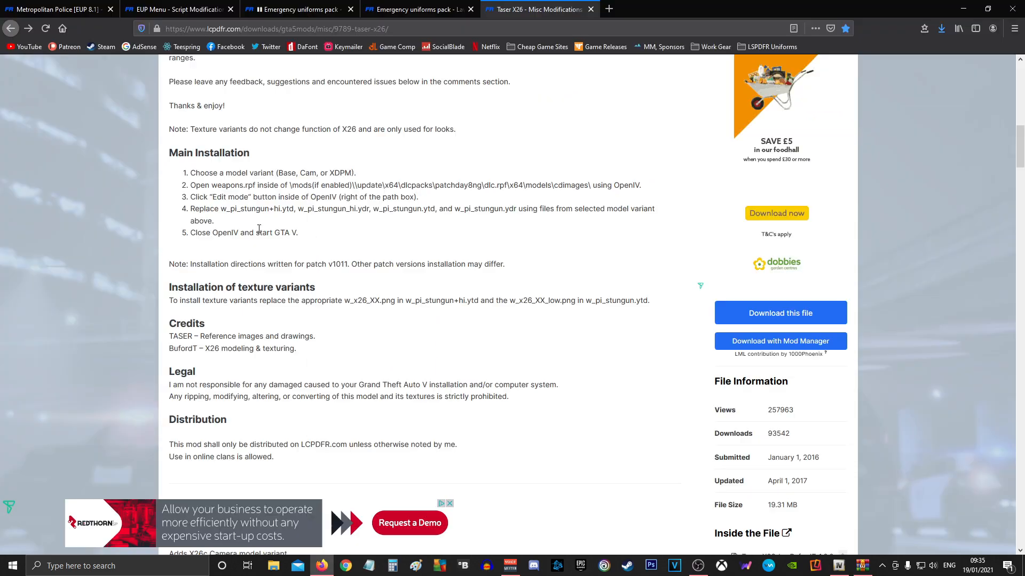
{"action": "double_click", "coordinate": [227, 183]}
{"action": "left_click", "coordinate": [418, 185]}
{"action": "left_click", "coordinate": [321, 564]}
{"action": "left_click", "coordinate": [457, 169]}
{"action": "double_click", "coordinate": [457, 168]}
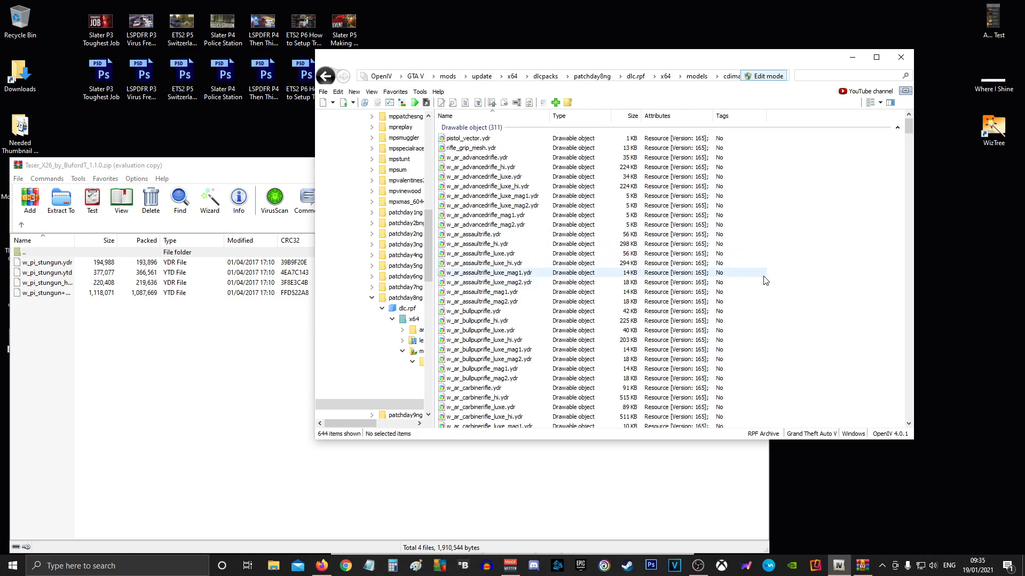
- Look through the files in weapons.rpf for the w_pi_stungun model and texture entries
{"action": "scroll", "coordinate": [798, 273], "scroll_direction": "down", "scroll_amount": 20}
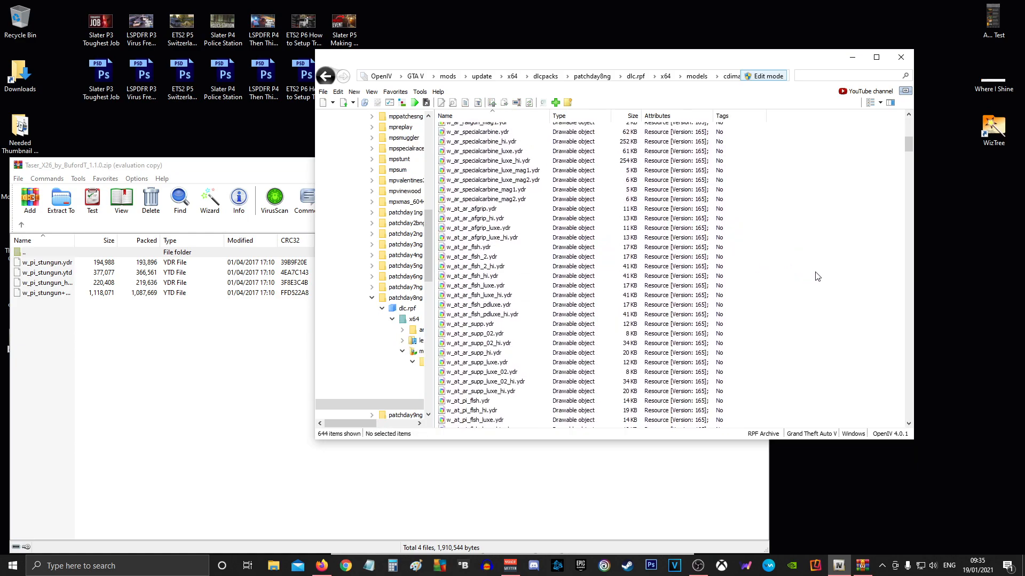
{"action": "scroll", "coordinate": [818, 276], "scroll_direction": "down", "scroll_amount": 20}
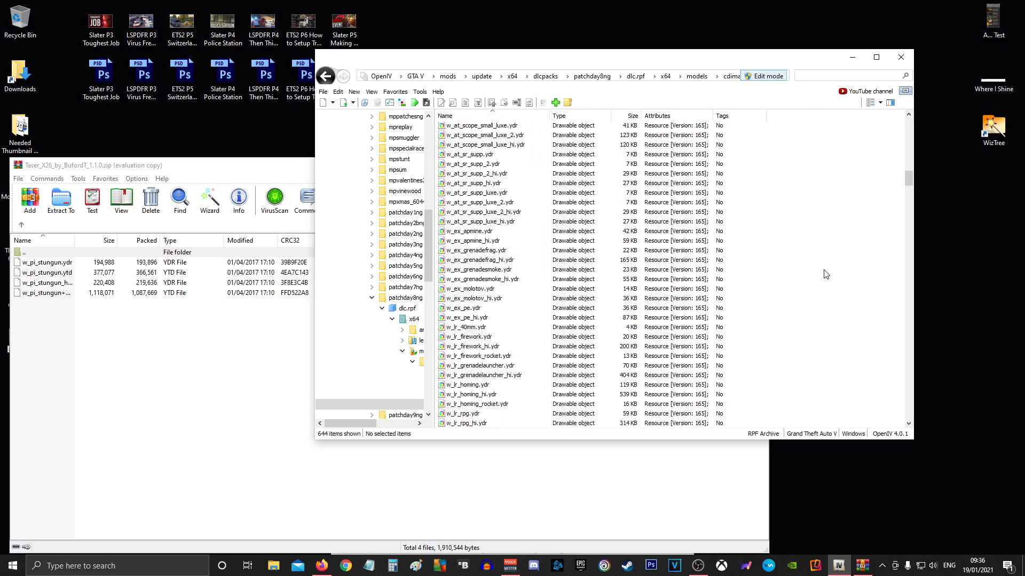
{"action": "scroll", "coordinate": [827, 274], "scroll_direction": "down", "scroll_amount": 20}
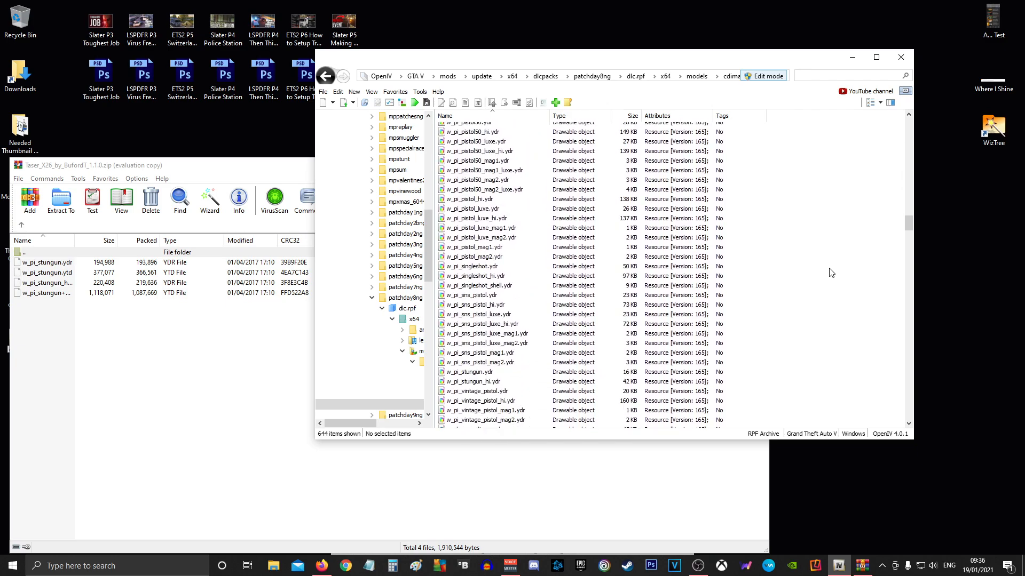
{"action": "scroll", "coordinate": [831, 273], "scroll_direction": "down", "scroll_amount": 20}
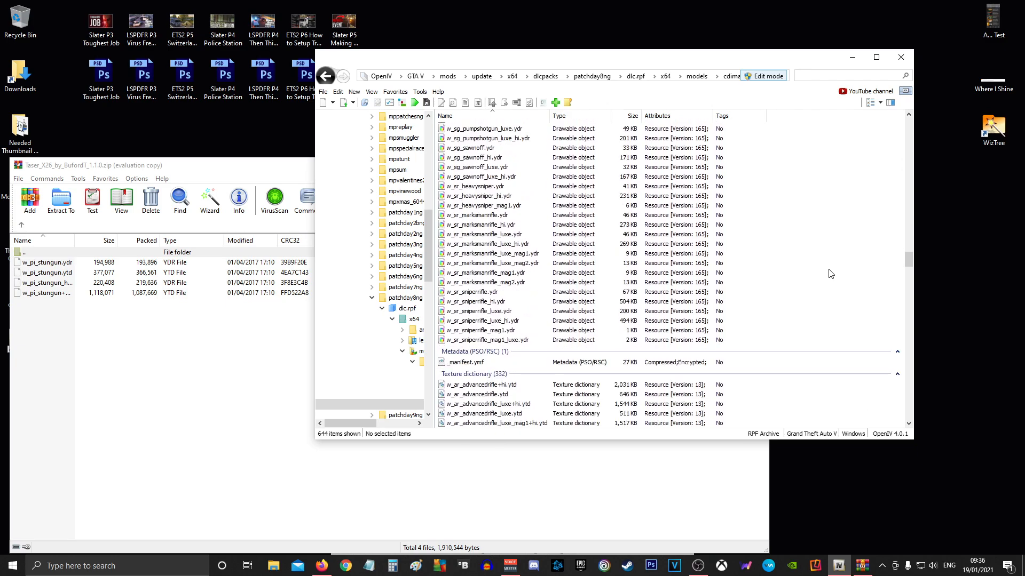
{"action": "scroll", "coordinate": [829, 272], "scroll_direction": "down", "scroll_amount": 5}
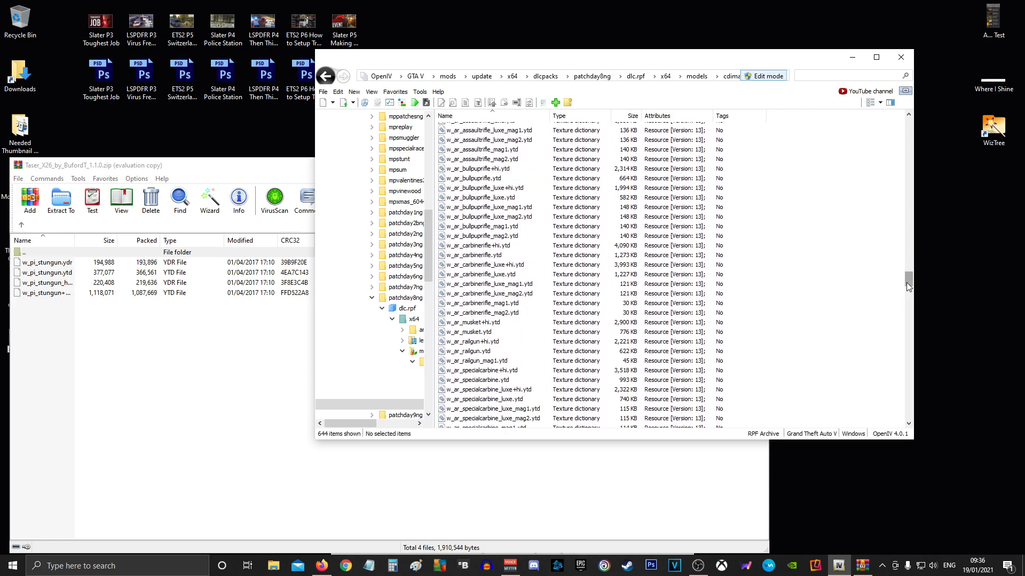
{"action": "left_click_drag", "start_coordinate": [906, 283], "coordinate": [920, 174]}
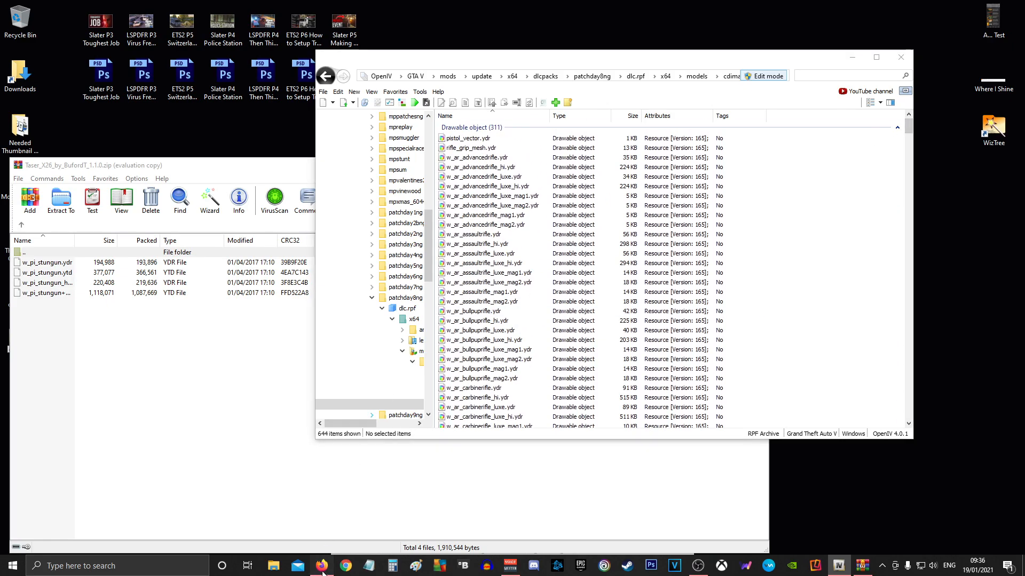
- Recheck the files to replace in the installation instructions and select all four w_pi_stungun files in the Taser X26 archive's Base folder
{"action": "left_click", "coordinate": [321, 566]}
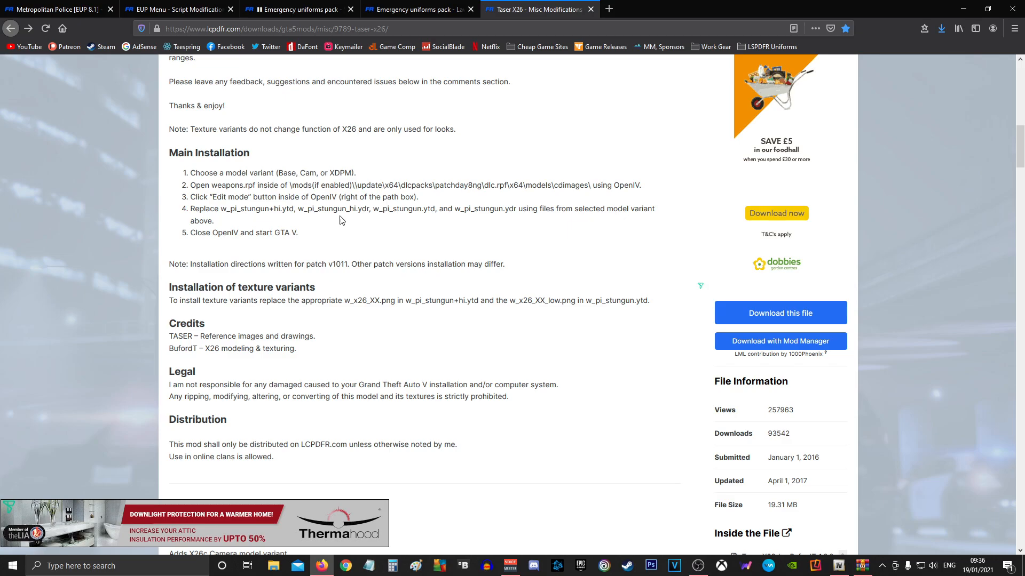
{"action": "left_click", "coordinate": [321, 565]}
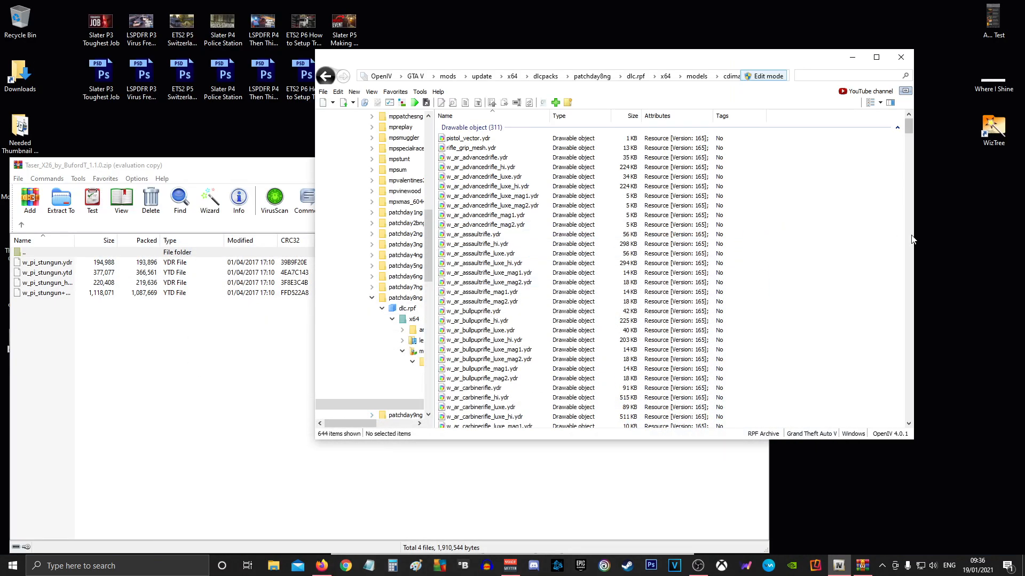
{"action": "left_click_drag", "start_coordinate": [906, 124], "coordinate": [899, 324]}
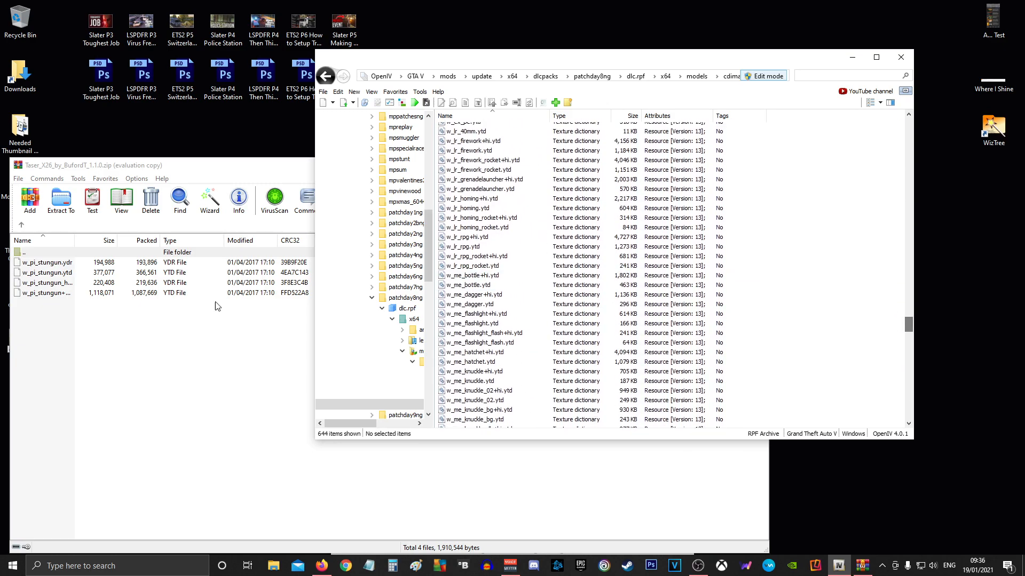
{"action": "left_click", "coordinate": [75, 323]}
{"action": "left_click_drag", "start_coordinate": [75, 323], "coordinate": [840, 250]}
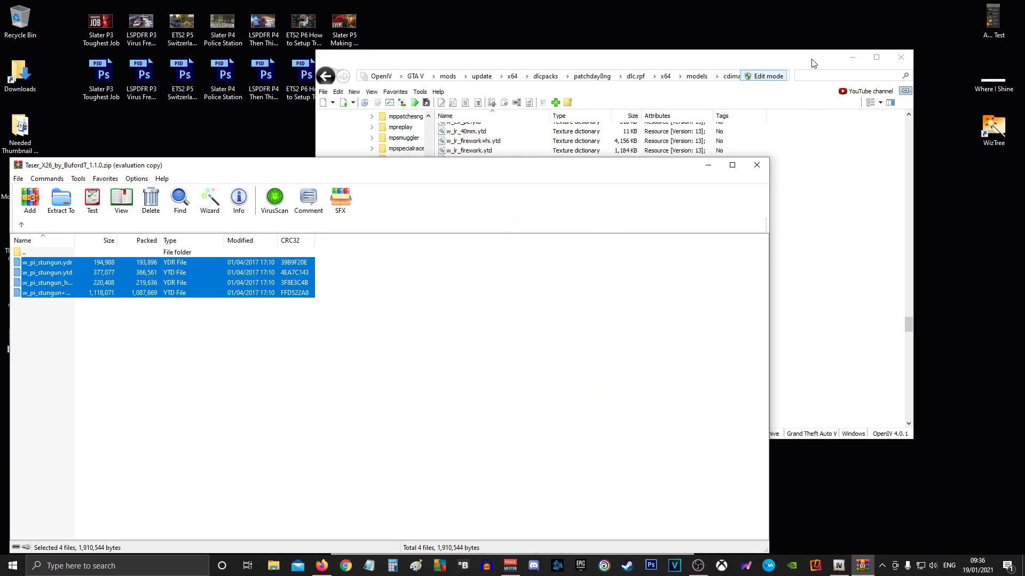
- Return to weapons.rpf in OpenIV and go through its drawable objects from the start of the list
{"action": "left_click", "coordinate": [813, 63]}
{"action": "left_click_drag", "start_coordinate": [909, 325], "coordinate": [888, 121]}
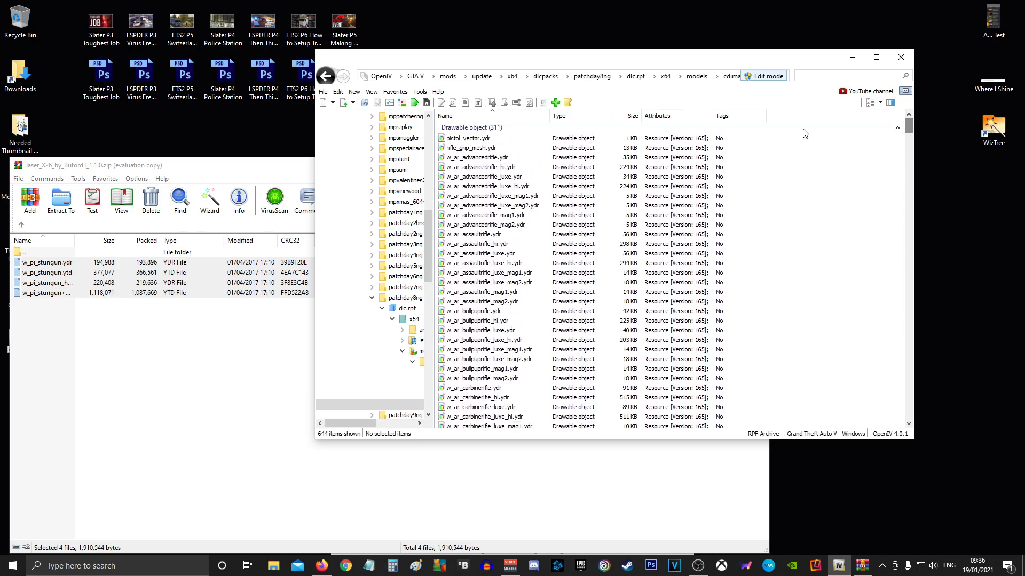
{"action": "scroll", "coordinate": [826, 240], "scroll_direction": "down", "scroll_amount": 20}
{"action": "scroll", "coordinate": [824, 250], "scroll_direction": "down", "scroll_amount": 20}
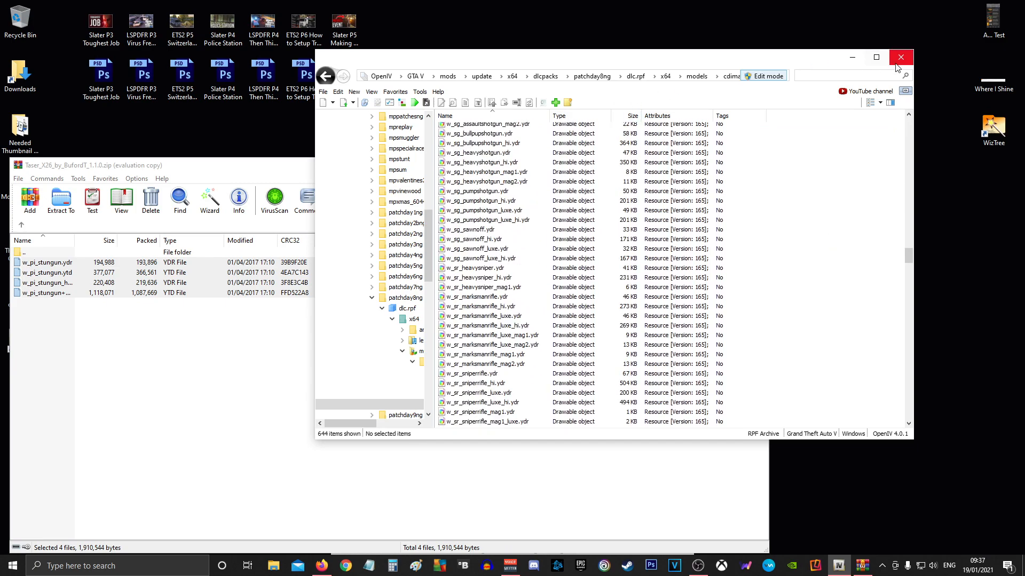
- Close the Taser X26 archive and move its file away from the EUP archives on the desktop
{"action": "left_click", "coordinate": [238, 166]}
{"action": "left_click_drag", "start_coordinate": [437, 170], "coordinate": [611, 156]}
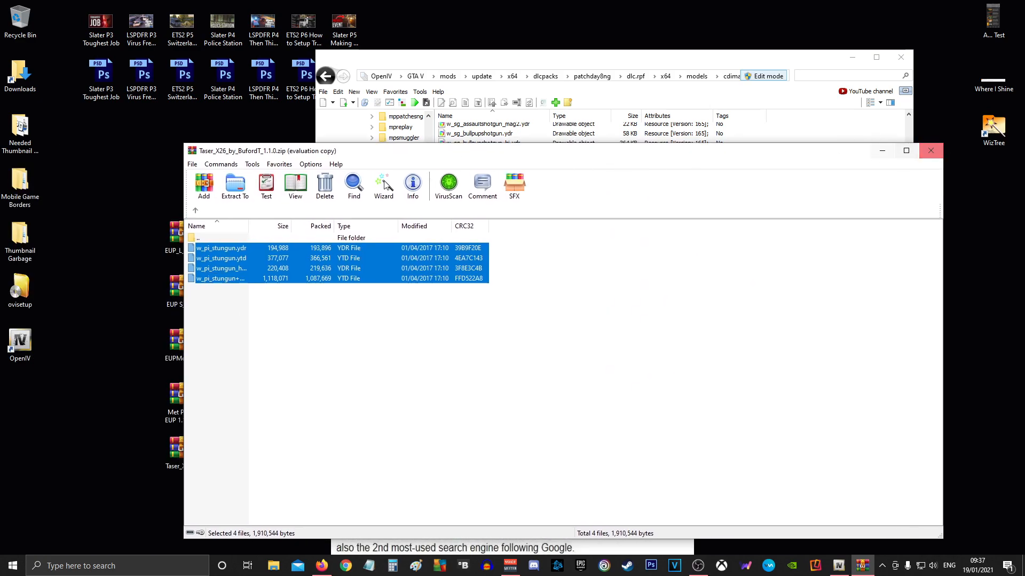
{"action": "left_click", "coordinate": [196, 210]}
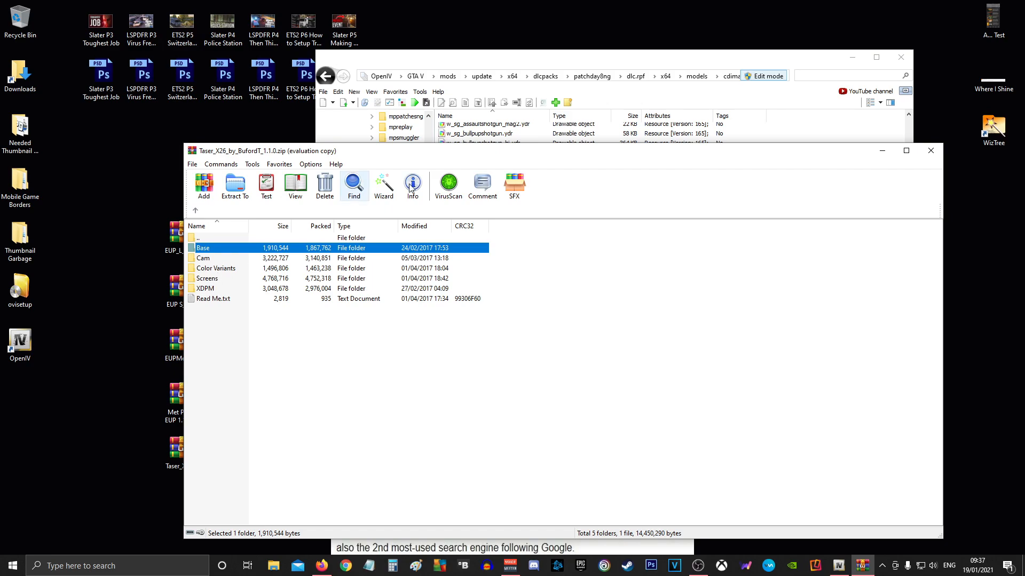
{"action": "left_click", "coordinate": [930, 151]}
{"action": "left_click_drag", "start_coordinate": [182, 451], "coordinate": [54, 400]}
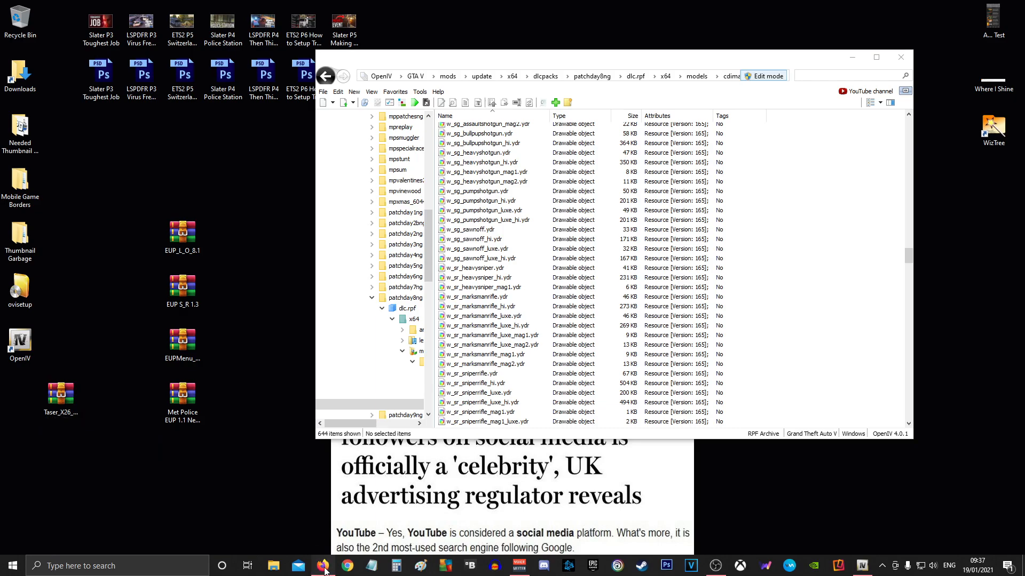
- Switch to the browser and review the mod pages for EUP Law & Order 8.1, EUP Menu and EUP Serve & Rescue 1.3
{"action": "left_click", "coordinate": [323, 566]}
{"action": "left_click", "coordinate": [389, 4]}
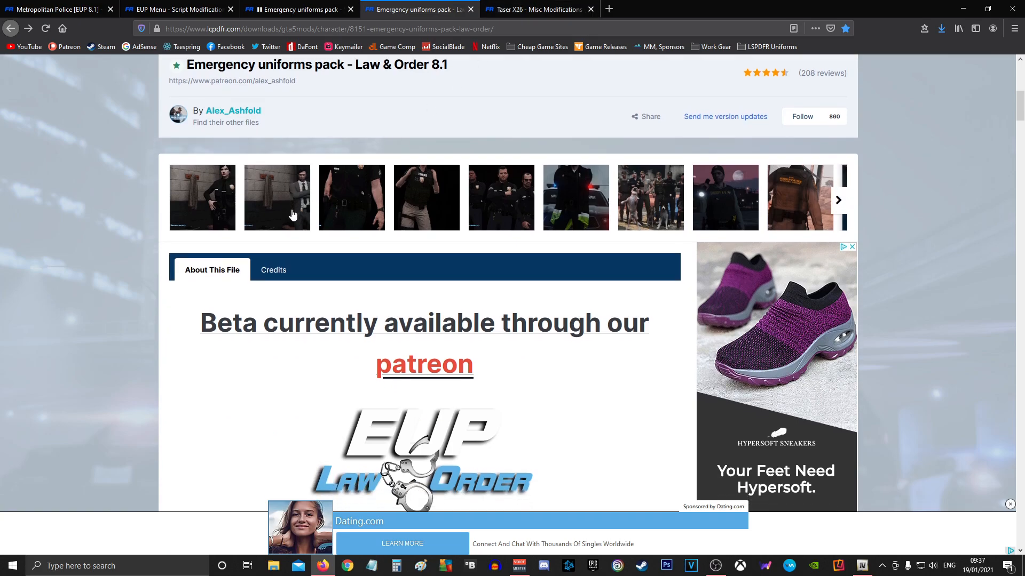
{"action": "left_click", "coordinate": [210, 6]}
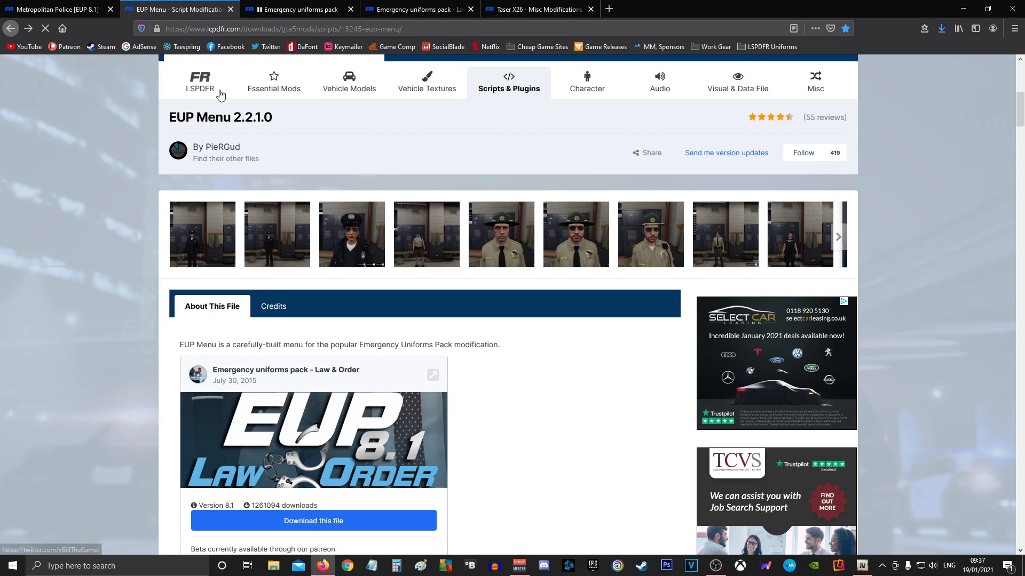
{"action": "left_click", "coordinate": [290, 17]}
{"action": "key", "text": "ctrl+Tab"}
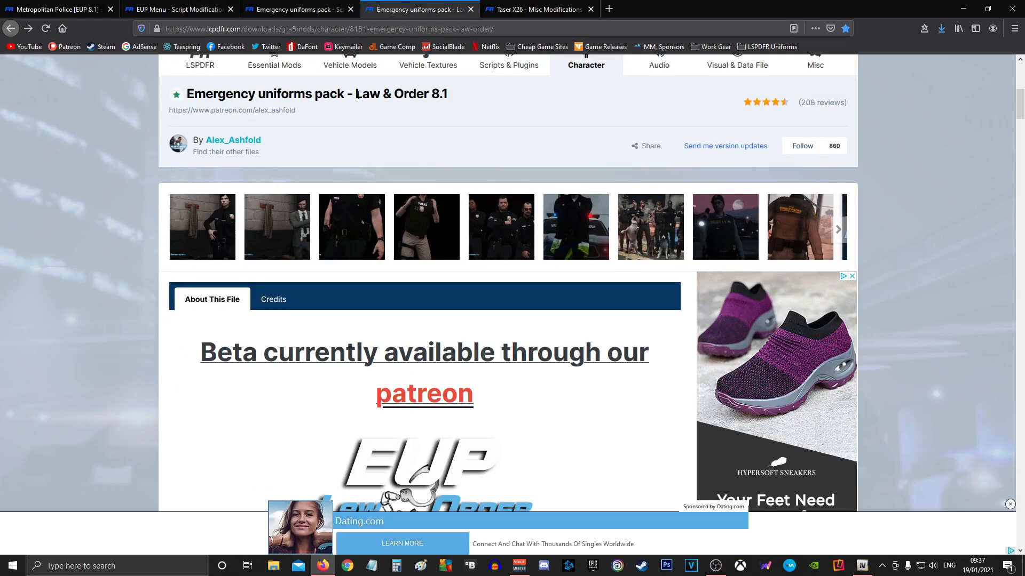
{"action": "left_click", "coordinate": [317, 11]}
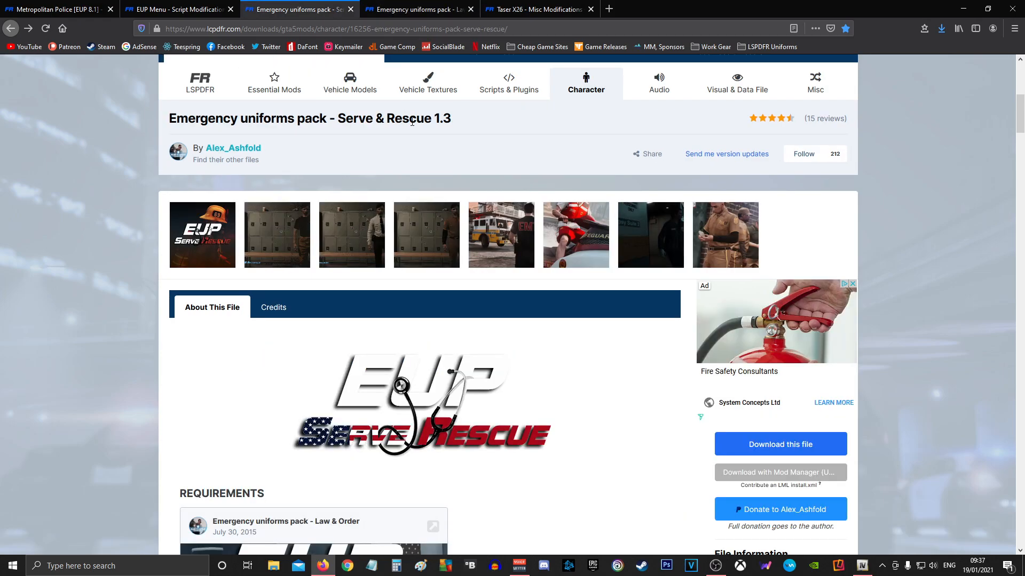
{"action": "scroll", "coordinate": [411, 123], "scroll_direction": "down", "scroll_amount": 1}
{"action": "scroll", "coordinate": [414, 390], "scroll_direction": "up", "scroll_amount": 1}
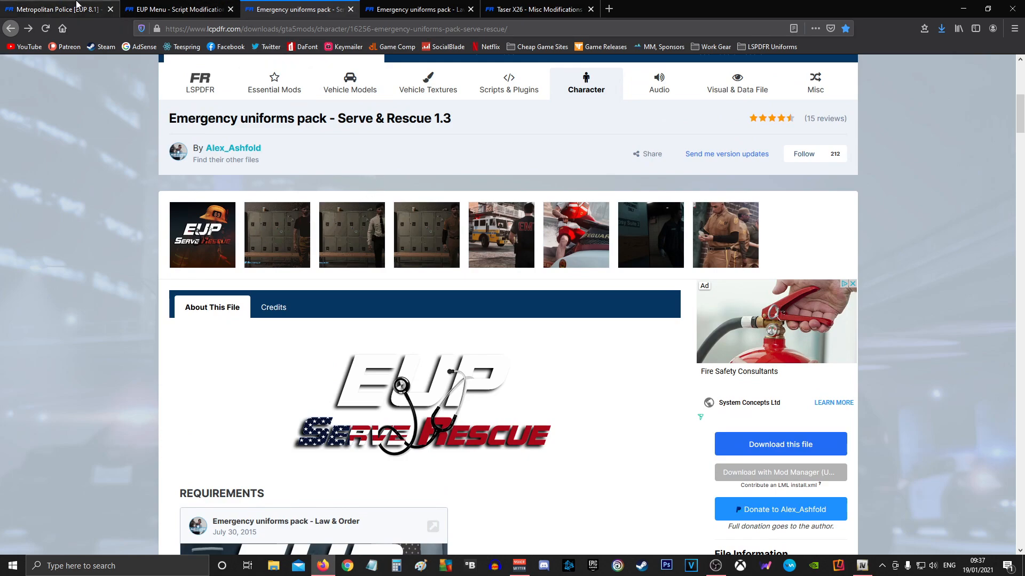
{"action": "left_click", "coordinate": [416, 9]}
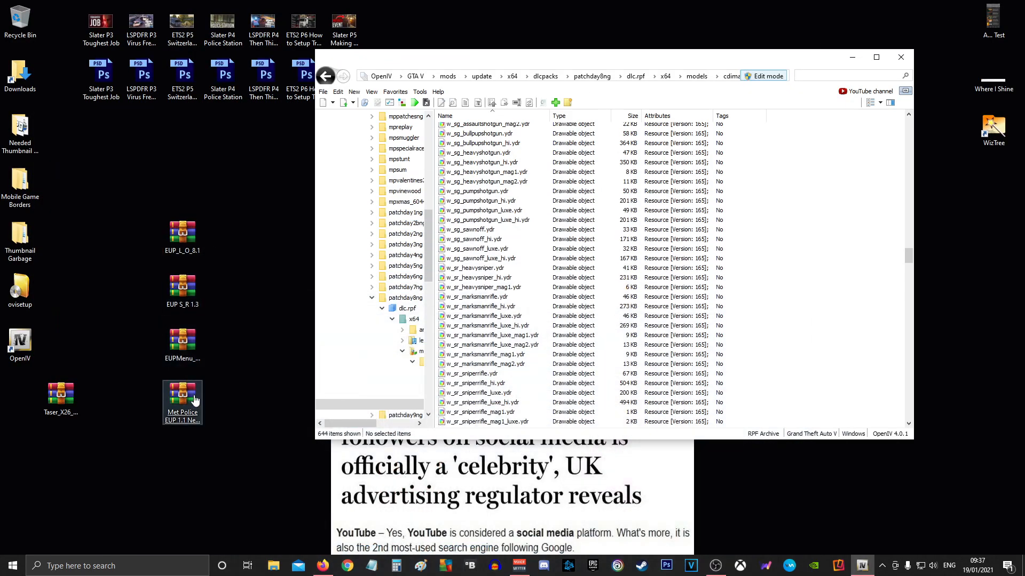
- Open the EUP_L_O_8.1 archive from the desktop and read the installation steps in its Readme.txt
{"action": "left_click_drag", "start_coordinate": [240, 313], "coordinate": [261, 306]}
{"action": "left_click", "coordinate": [177, 230]}
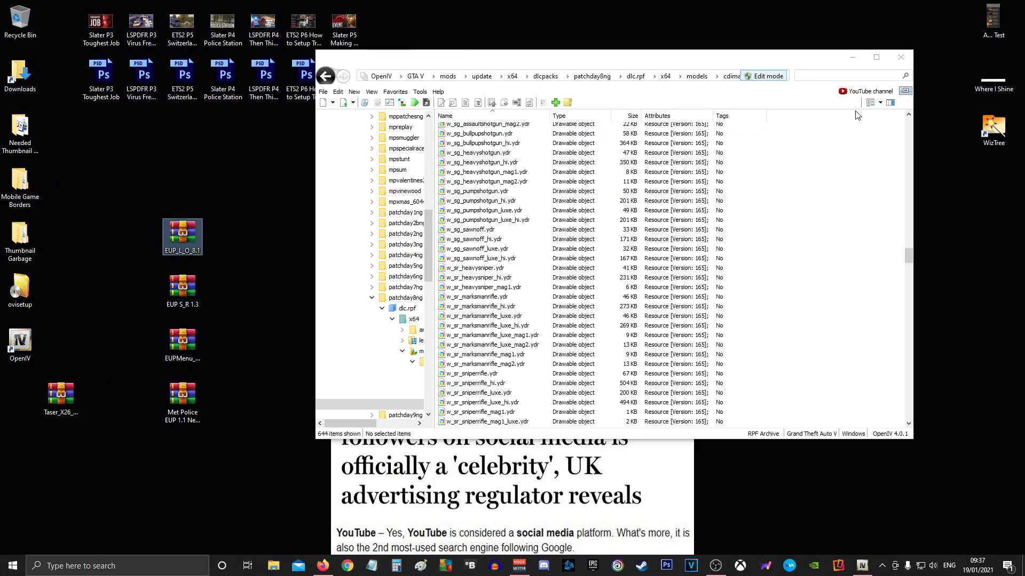
{"action": "left_click", "coordinate": [900, 57]}
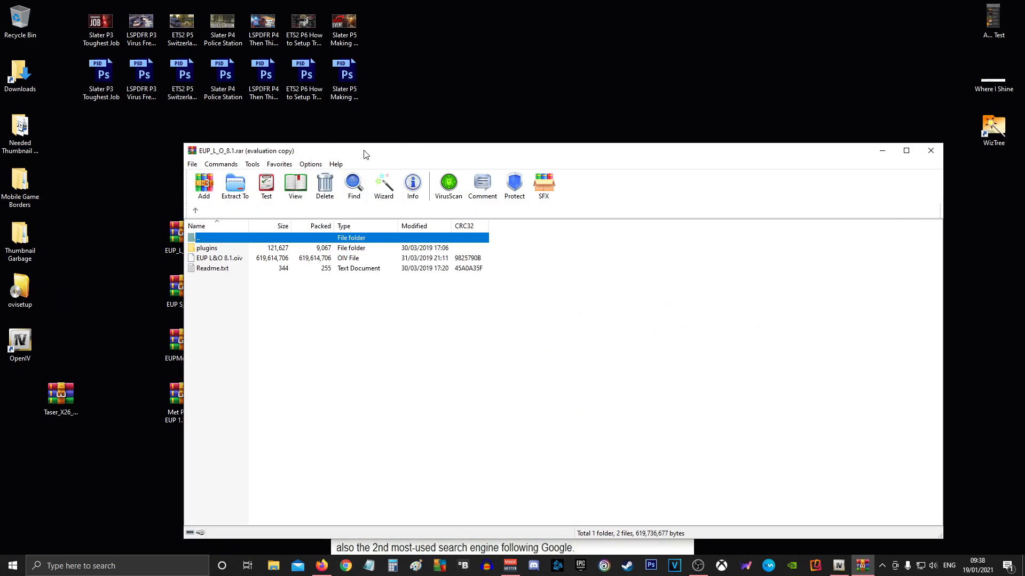
{"action": "left_click", "coordinate": [228, 339]}
{"action": "double_click", "coordinate": [215, 271]}
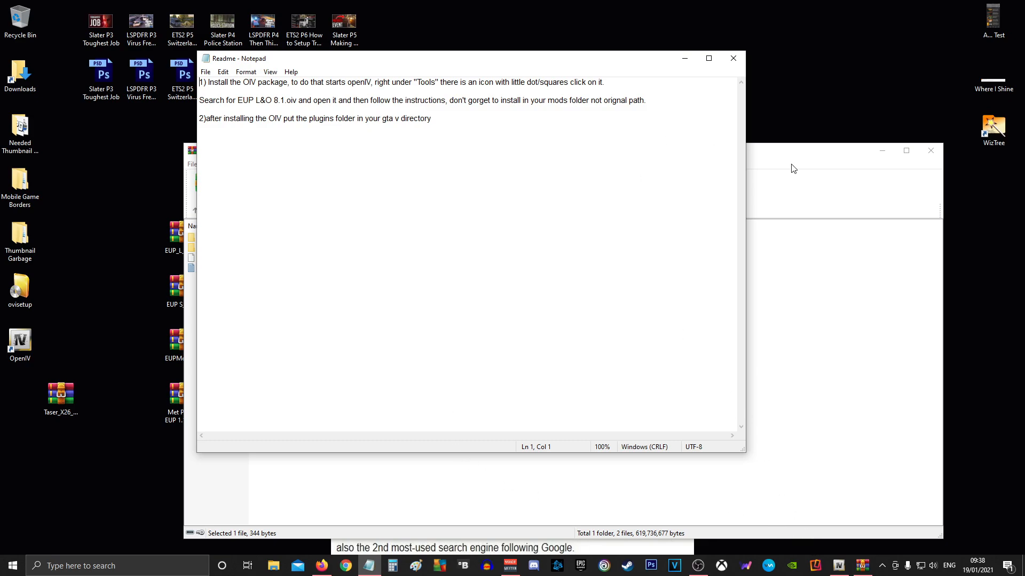
{"action": "left_click", "coordinate": [809, 165]}
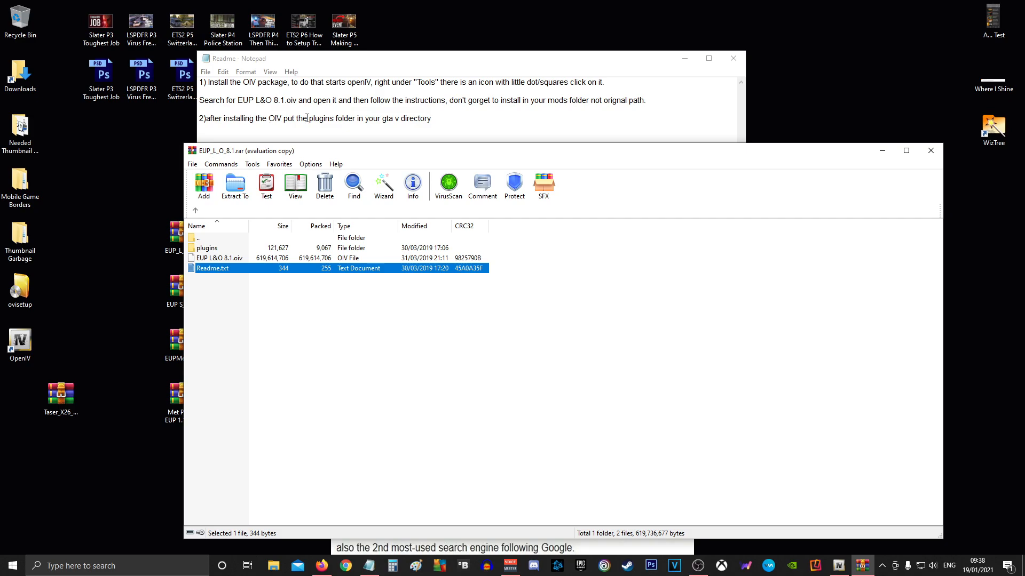
{"action": "left_click", "coordinate": [343, 120]}
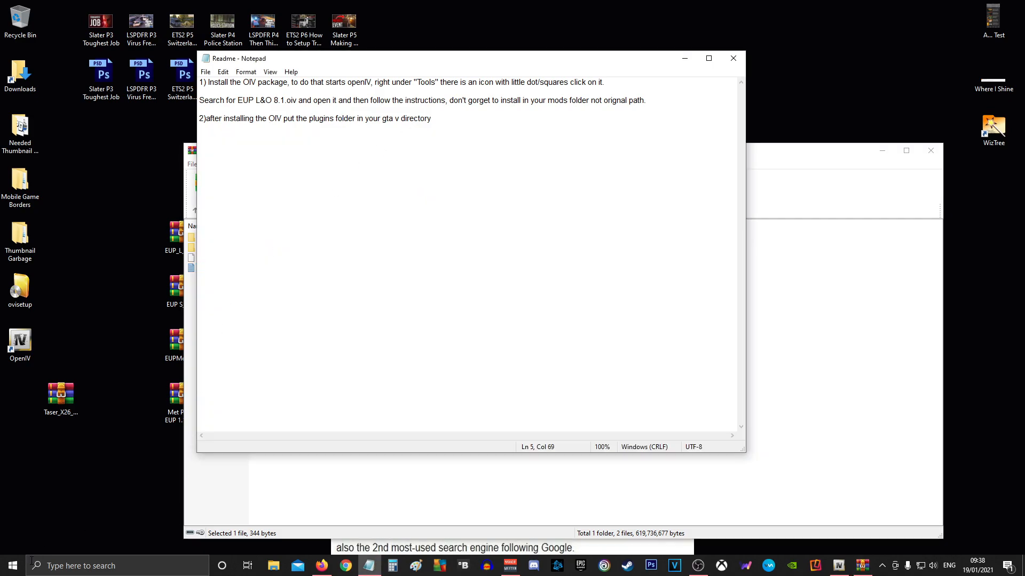
- Open the GTAV game folder inside YT Games on drive D in File Explorer
{"action": "left_click", "coordinate": [14, 565]}
{"action": "left_click", "coordinate": [196, 253]}
{"action": "left_click", "coordinate": [385, 177]}
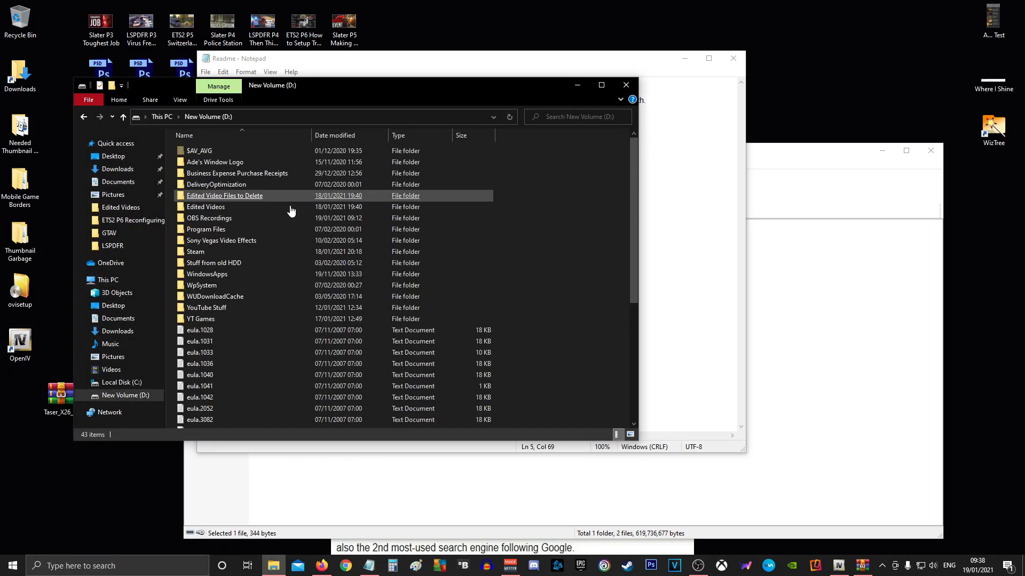
{"action": "double_click", "coordinate": [202, 319]}
{"action": "double_click", "coordinate": [200, 207]}
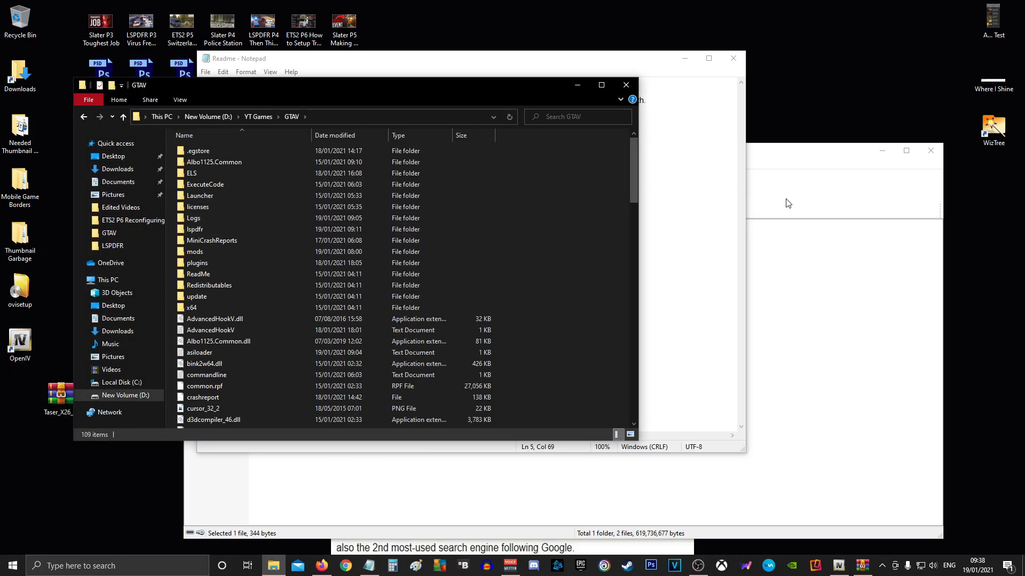
- Check the contents of the EUP_L_O_8.1 archive's plugins folder and copy that folder into the GTAV game folder
{"action": "left_click", "coordinate": [799, 170]}
{"action": "double_click", "coordinate": [207, 247]}
{"action": "left_click", "coordinate": [195, 211]}
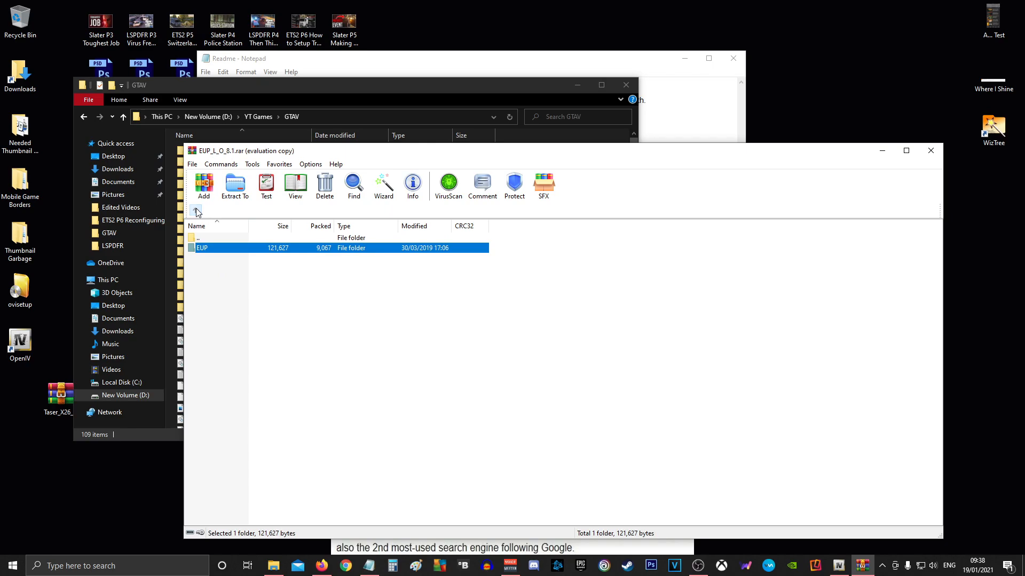
{"action": "left_click_drag", "start_coordinate": [496, 151], "coordinate": [448, 278]}
{"action": "left_click_drag", "start_coordinate": [198, 380], "coordinate": [552, 223]}
- Check the EUP folder inside the game's plugins folder and close File Explorer
{"action": "double_click", "coordinate": [224, 263]}
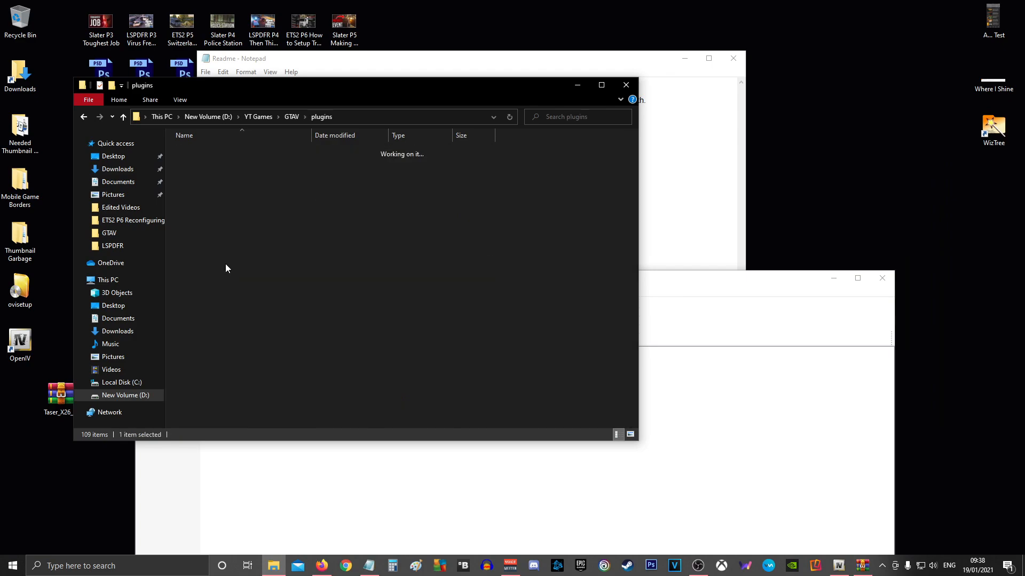
{"action": "double_click", "coordinate": [196, 152]}
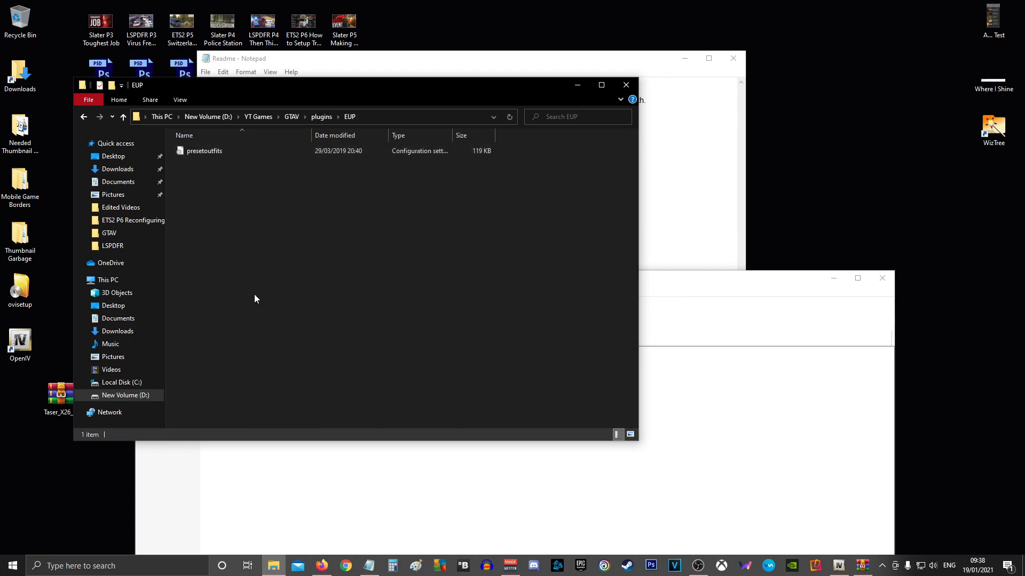
{"action": "left_click", "coordinate": [626, 86]}
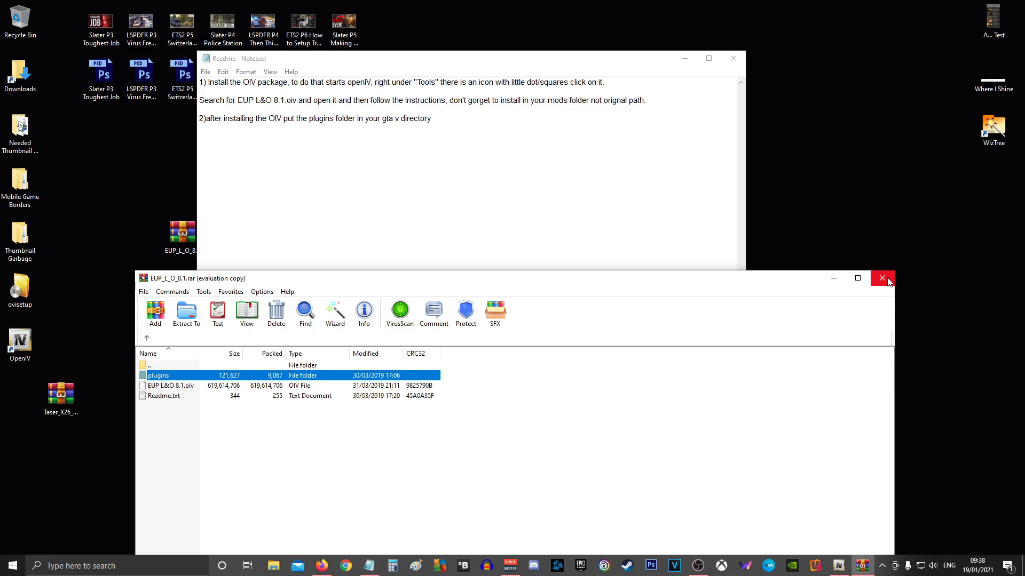
- Extract EUP L&O 8.1.oiv from the archive to the desktop and bring OpenIV to the front
{"action": "left_click", "coordinate": [838, 566]}
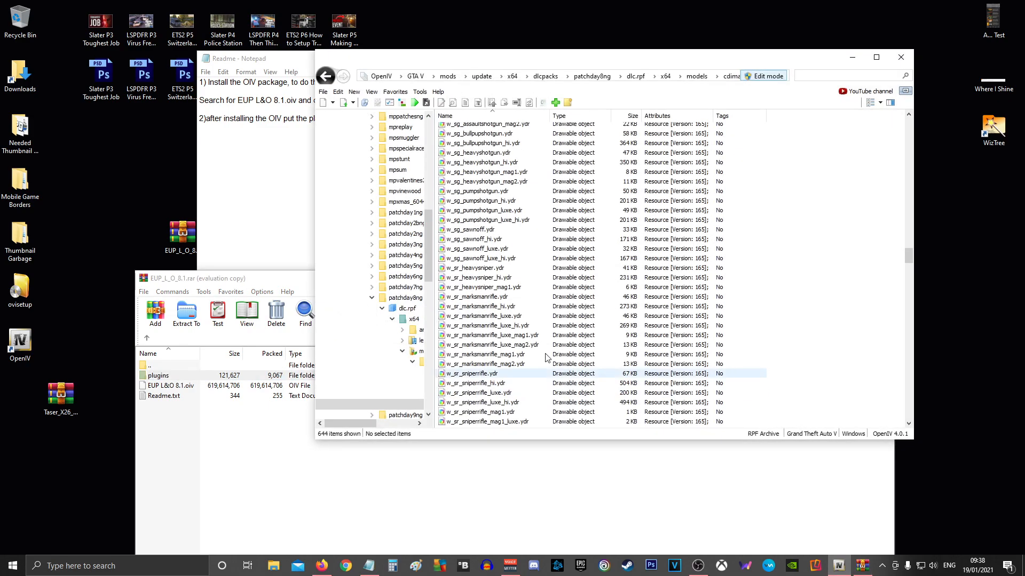
{"action": "left_click", "coordinate": [202, 460]}
{"action": "left_click", "coordinate": [172, 386]}
{"action": "left_click_drag", "start_coordinate": [55, 408], "coordinate": [15, 407]}
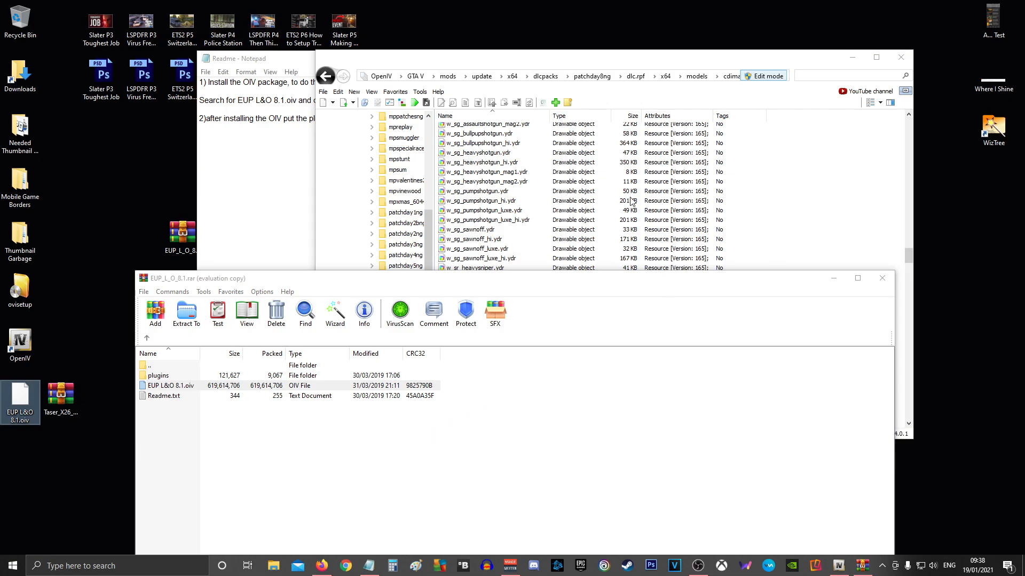
{"action": "left_click", "coordinate": [470, 64]}
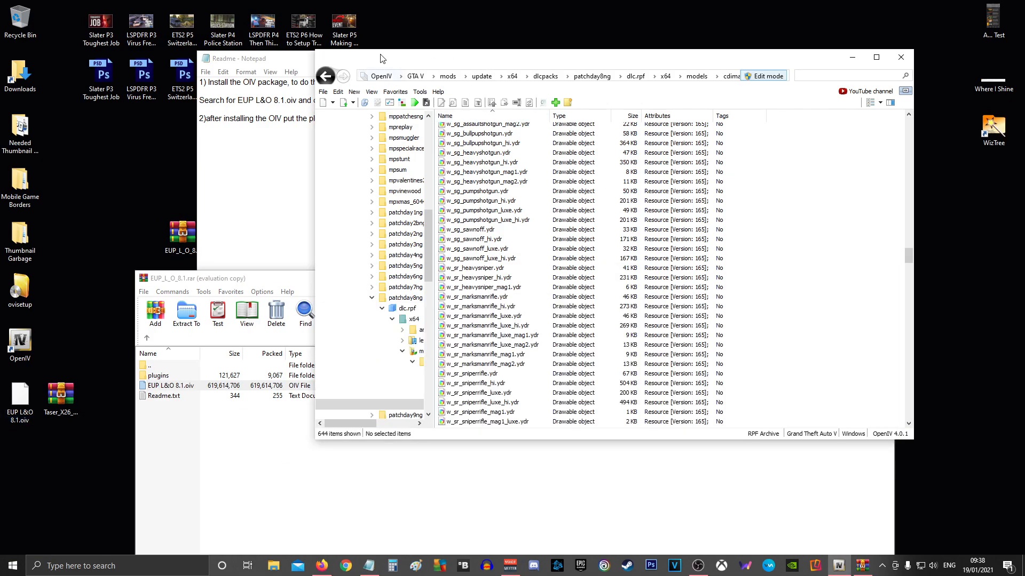
- Load EUP L&O 8.1.oiv from the desktop into the Package Installer and look over the package description
{"action": "left_click", "coordinate": [448, 76]}
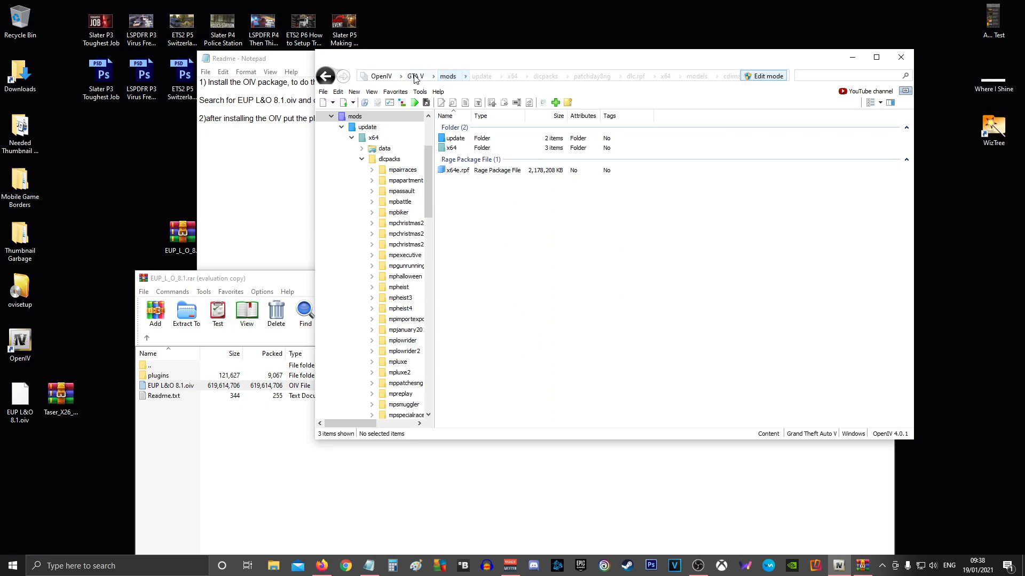
{"action": "left_click", "coordinate": [420, 92]}
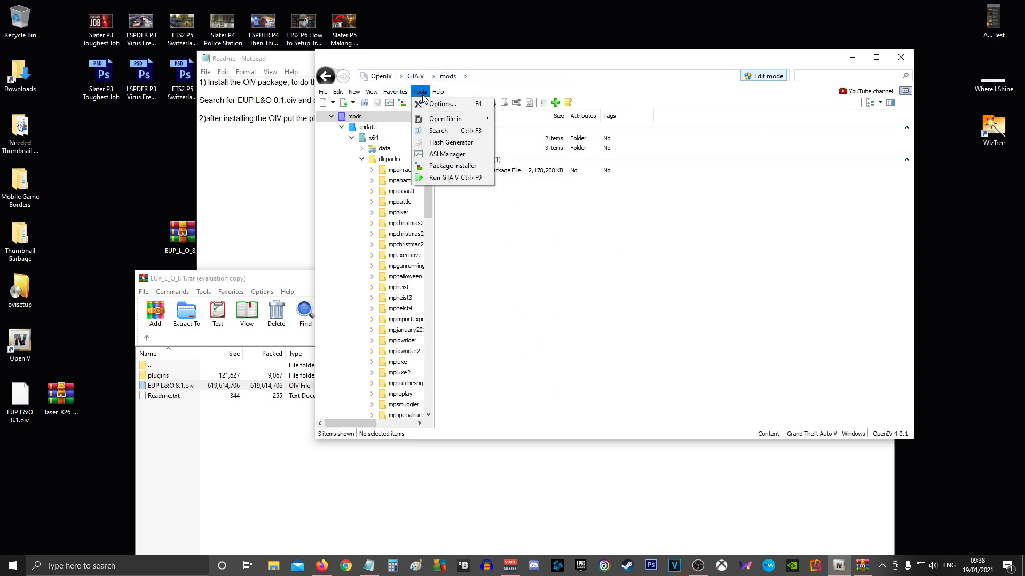
{"action": "left_click", "coordinate": [451, 166]}
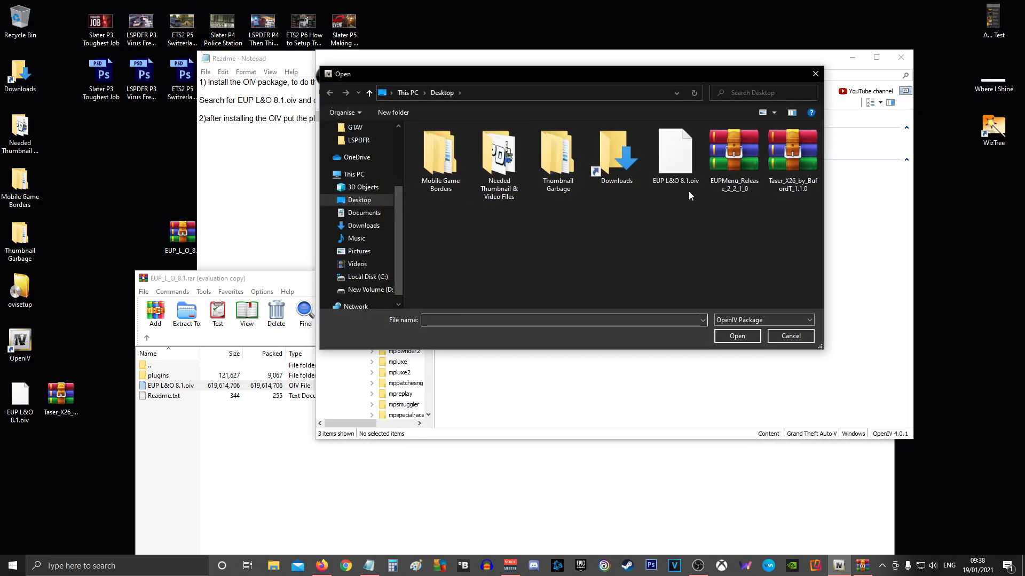
{"action": "double_click", "coordinate": [675, 157]}
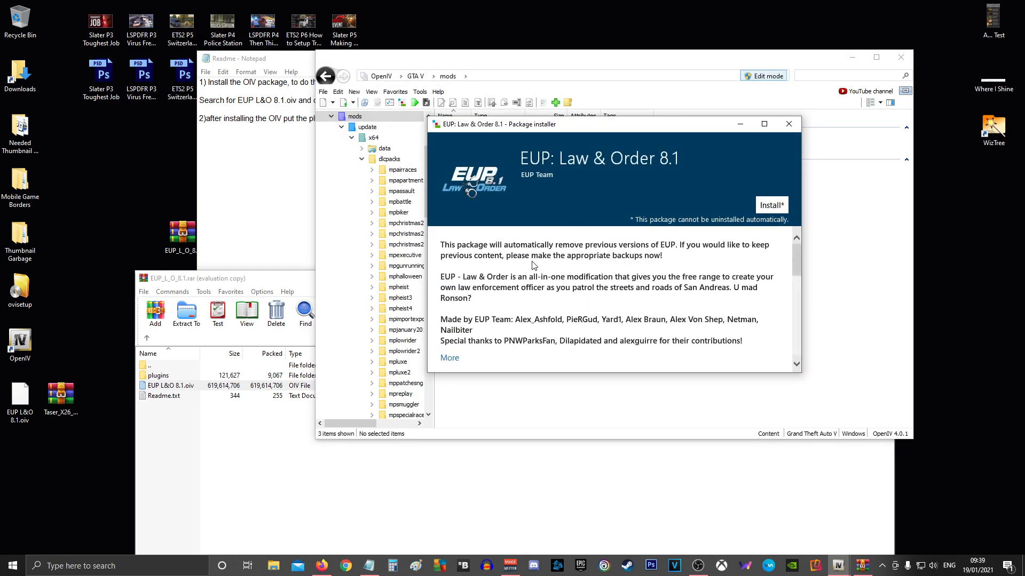
{"action": "scroll", "coordinate": [528, 264], "scroll_direction": "down", "scroll_amount": 10}
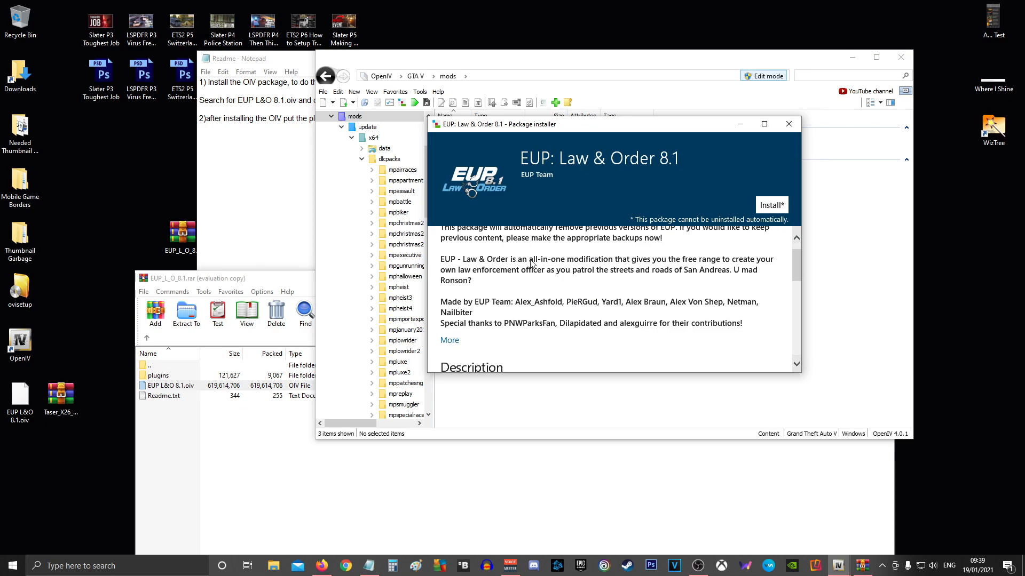
{"action": "scroll", "coordinate": [613, 245], "scroll_direction": "up", "scroll_amount": 8}
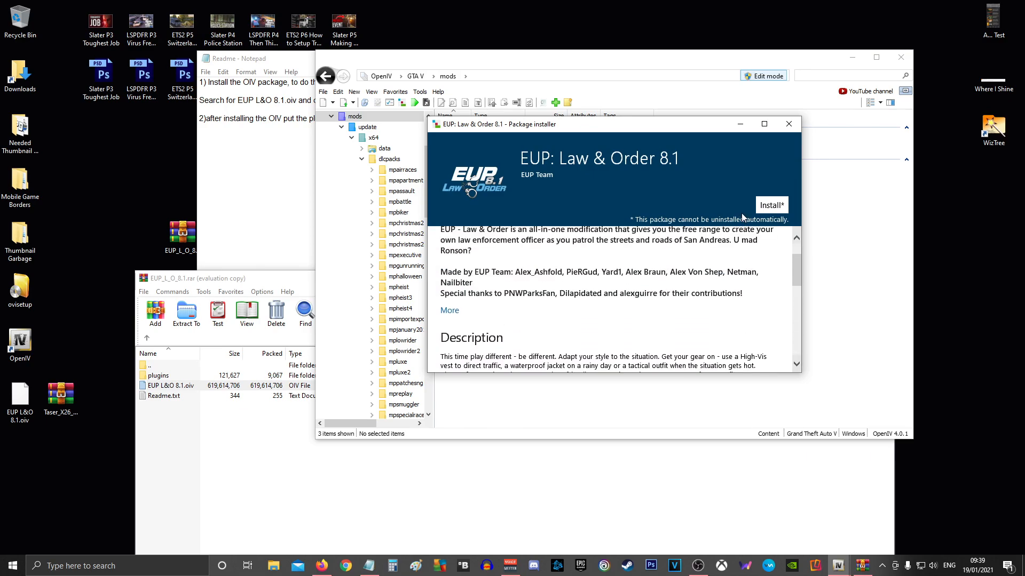
- Install EUP: Law & Order 8.1 into the "mods" folder and close the package installer
{"action": "left_click", "coordinate": [768, 205]}
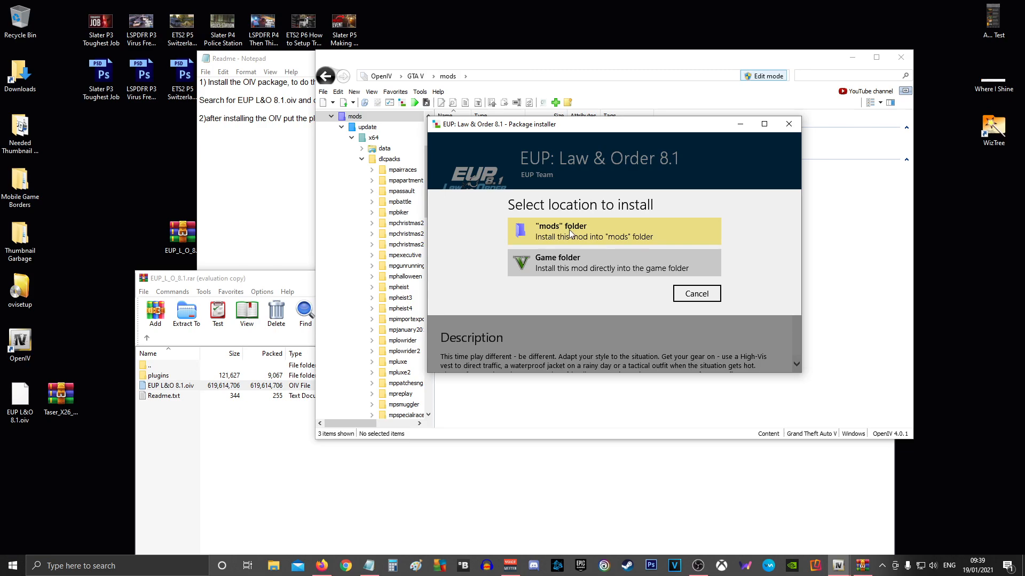
{"action": "left_click", "coordinate": [569, 230]}
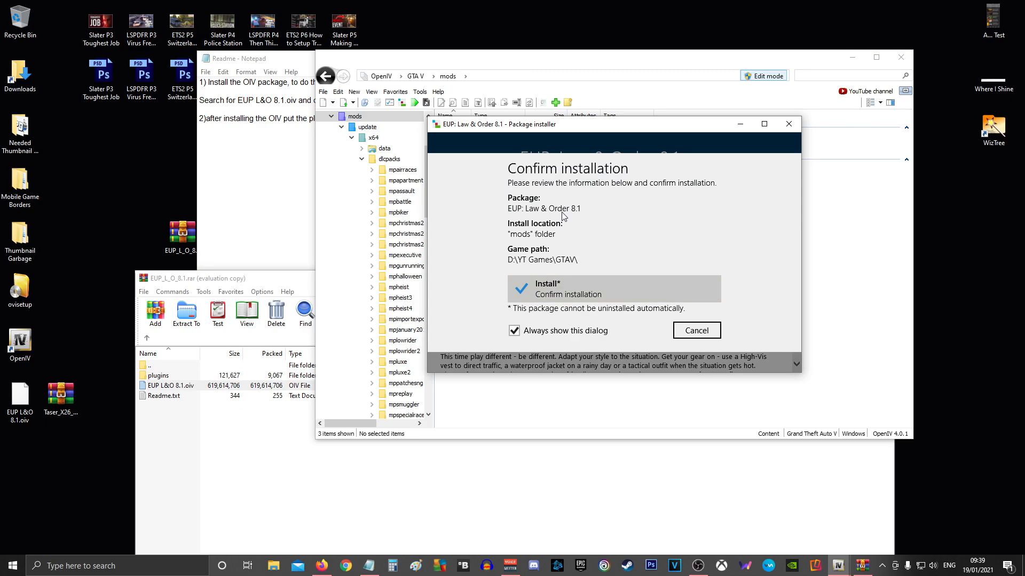
{"action": "left_click", "coordinate": [558, 293]}
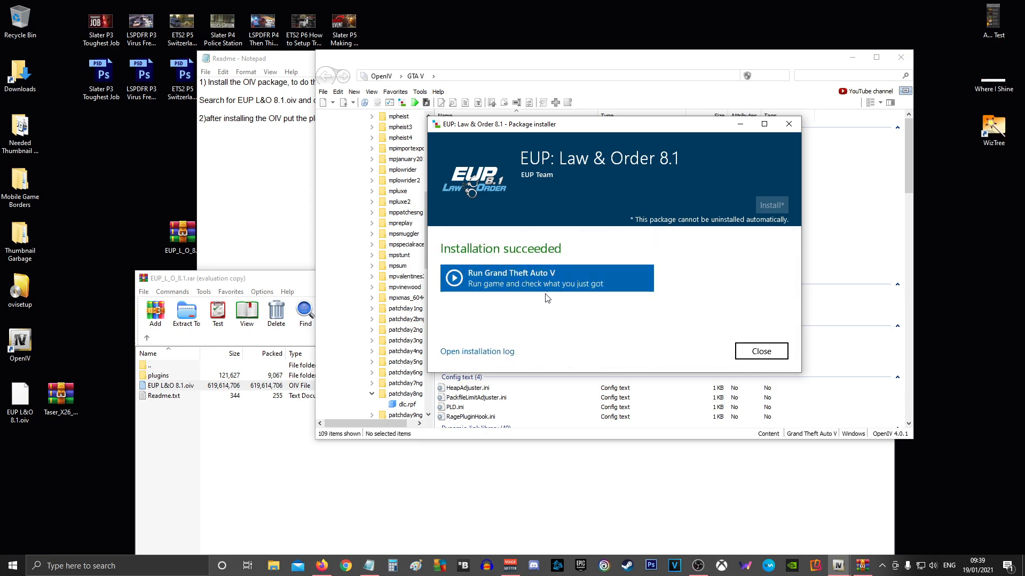
{"action": "left_click", "coordinate": [768, 351]}
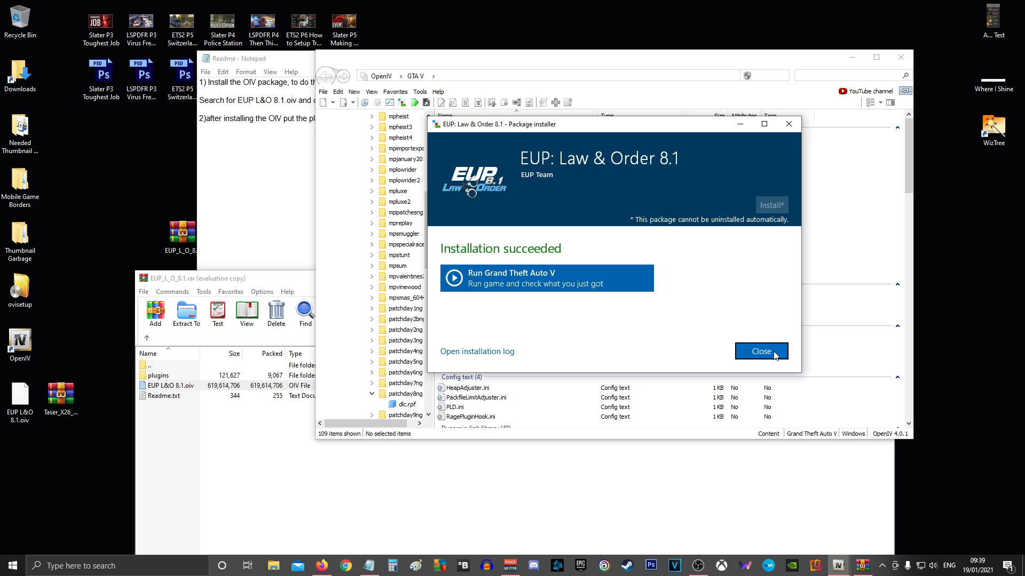
- Clear away the open windows and move EUP L&O 8.1.oiv, the Taser_X26 archive and the EUP_L_O_8.1 archive to the Recycle Bin
{"action": "left_click", "coordinate": [75, 443]}
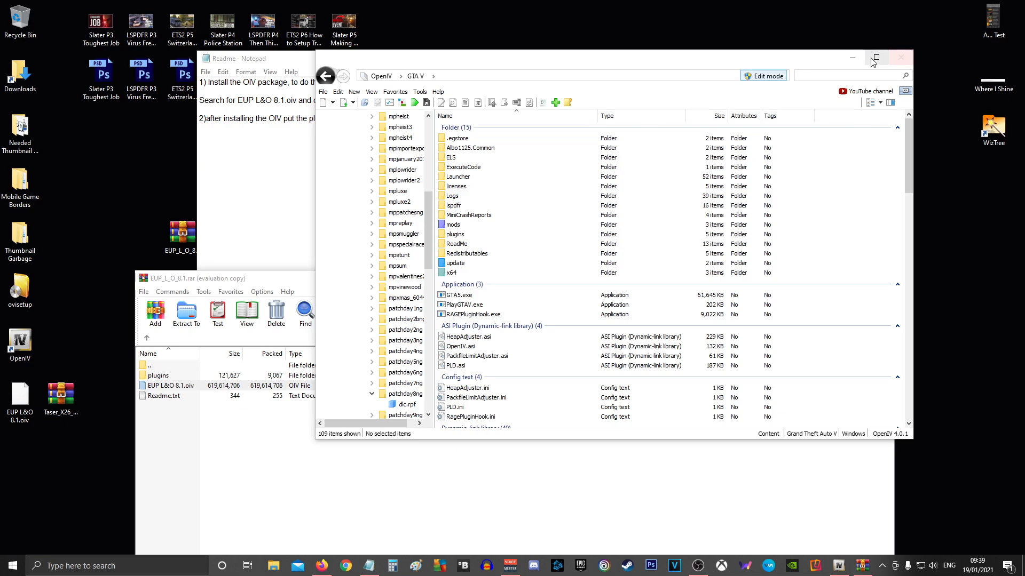
{"action": "left_click", "coordinate": [900, 57]}
{"action": "left_click", "coordinate": [729, 62]}
{"action": "left_click_drag", "start_coordinate": [504, 278], "coordinate": [604, 149]}
{"action": "left_click_drag", "start_coordinate": [19, 401], "coordinate": [106, 260]}
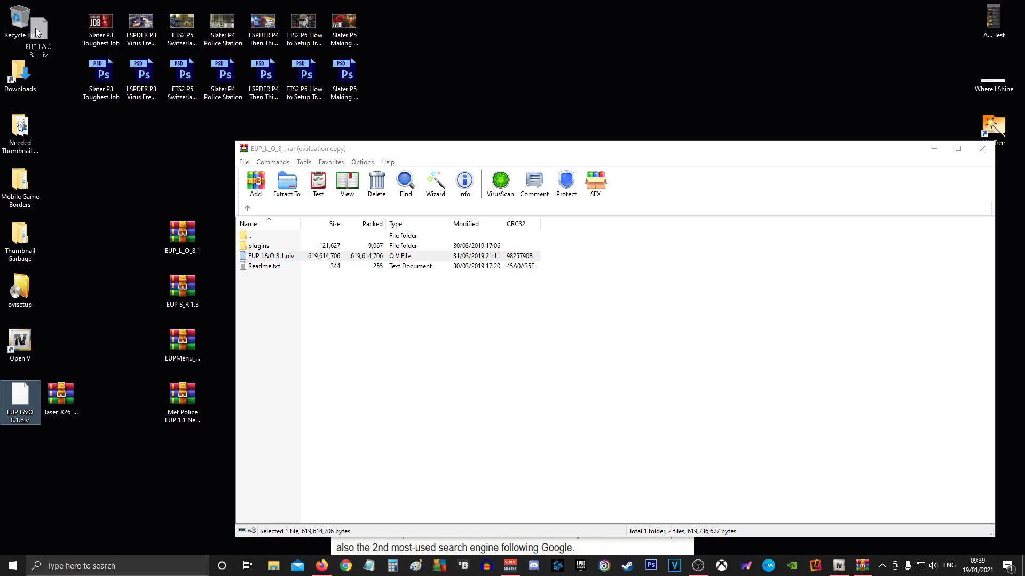
{"action": "left_click_drag", "start_coordinate": [35, 28], "coordinate": [32, 26]}
{"action": "left_click_drag", "start_coordinate": [182, 234], "coordinate": [24, 21]}
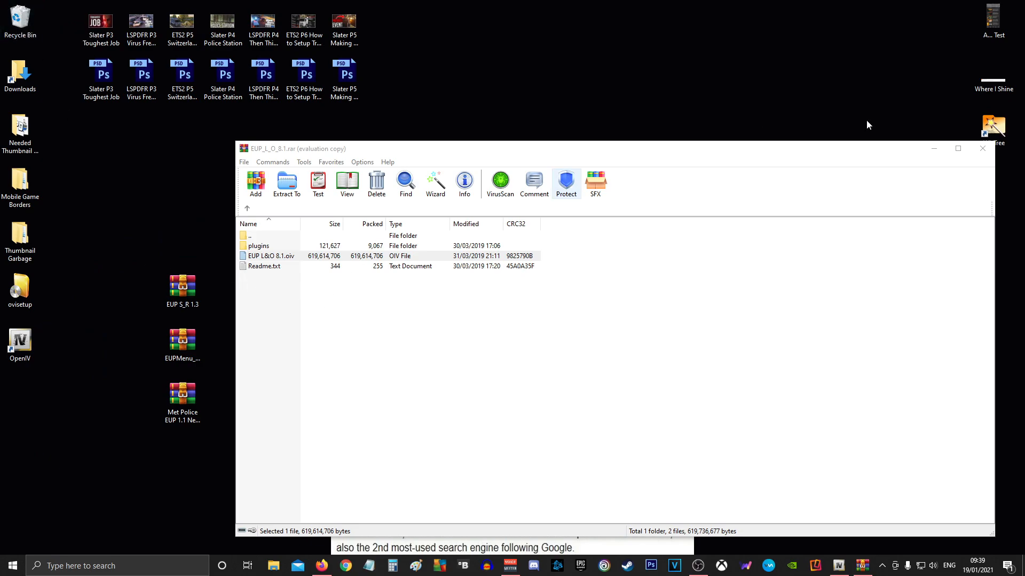
{"action": "left_click", "coordinate": [982, 149]}
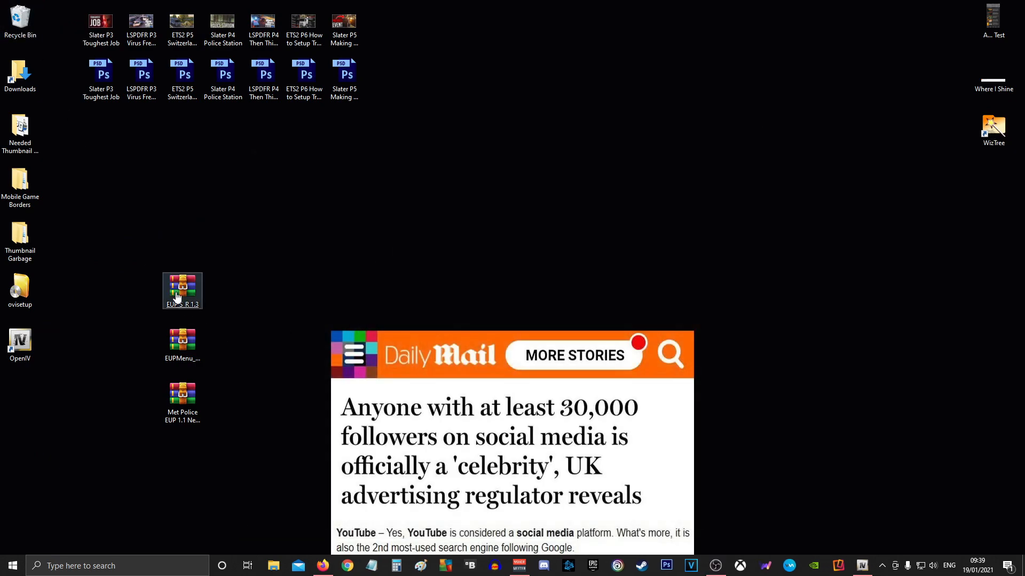
- Open the EUP S_R 1.3 archive and extract EUP S&R 1.3.oiv to the desktop
{"action": "double_click", "coordinate": [178, 297]}
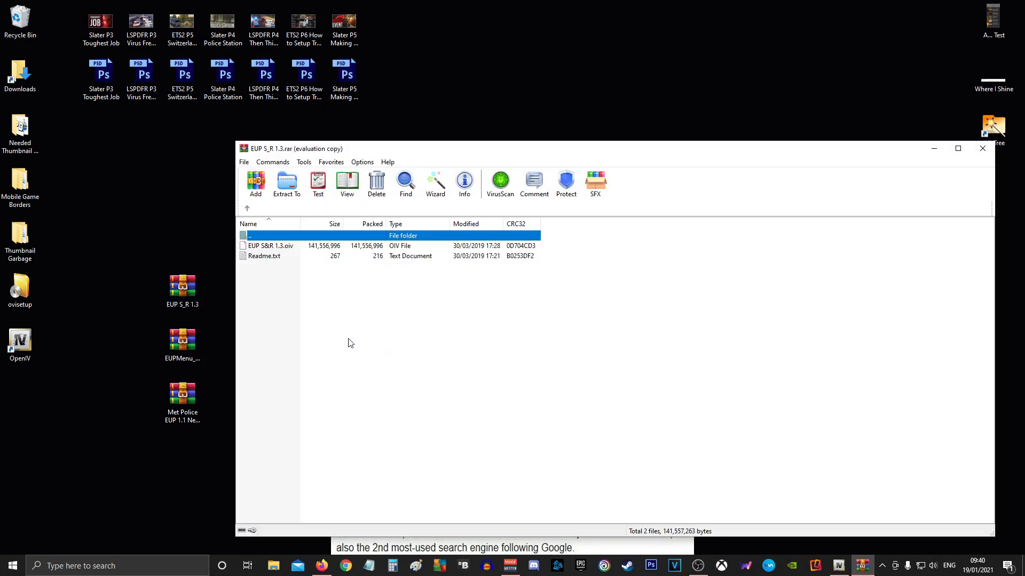
{"action": "left_click", "coordinate": [837, 564]}
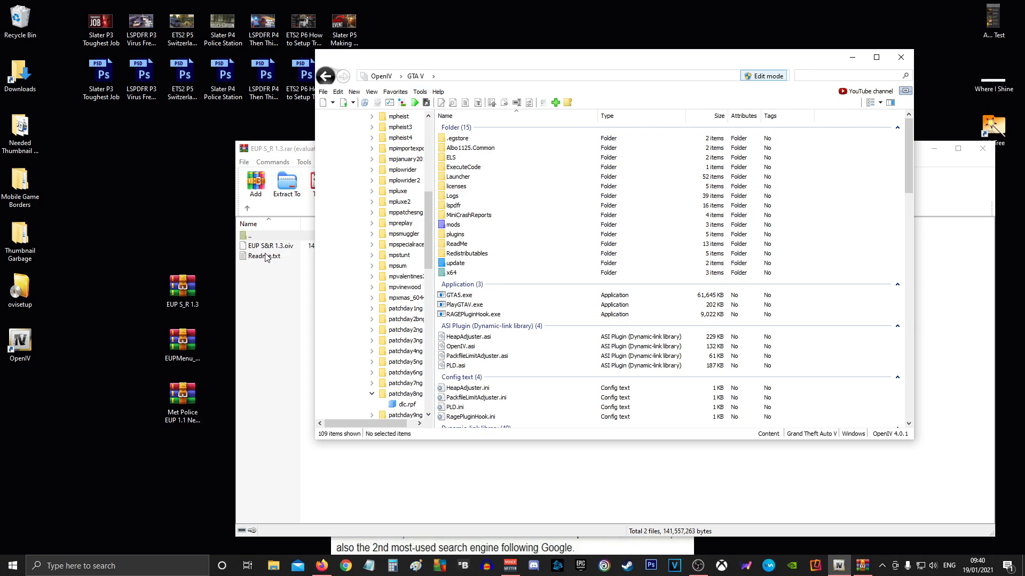
{"action": "left_click_drag", "start_coordinate": [267, 246], "coordinate": [206, 298]}
{"action": "left_click_drag", "start_coordinate": [92, 397], "coordinate": [95, 398]}
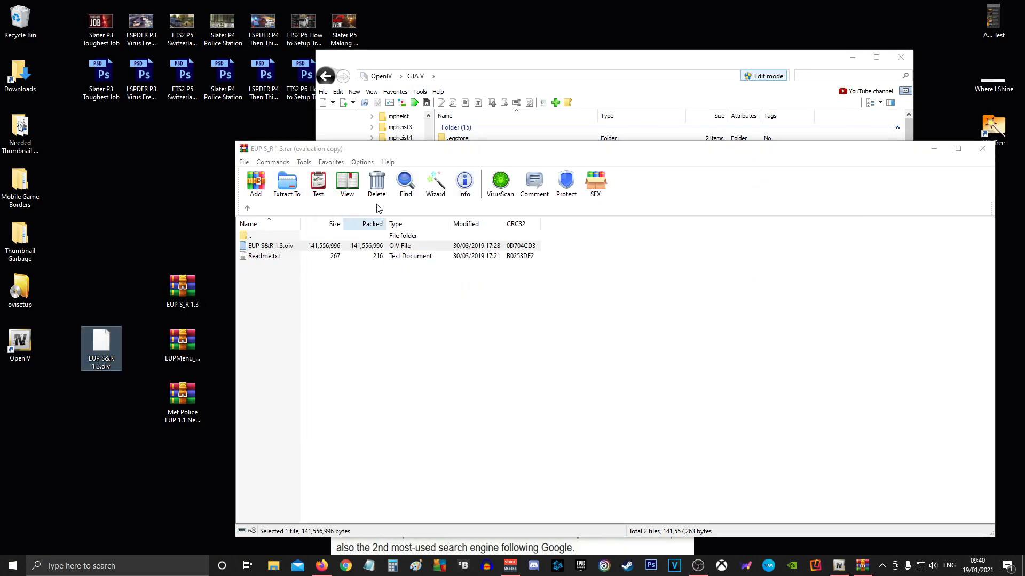
- Load EUP S&R 1.3.oiv from the desktop into OpenIV's Package Installer and look over its description
{"action": "left_click", "coordinate": [521, 68]}
{"action": "left_click", "coordinate": [420, 93]}
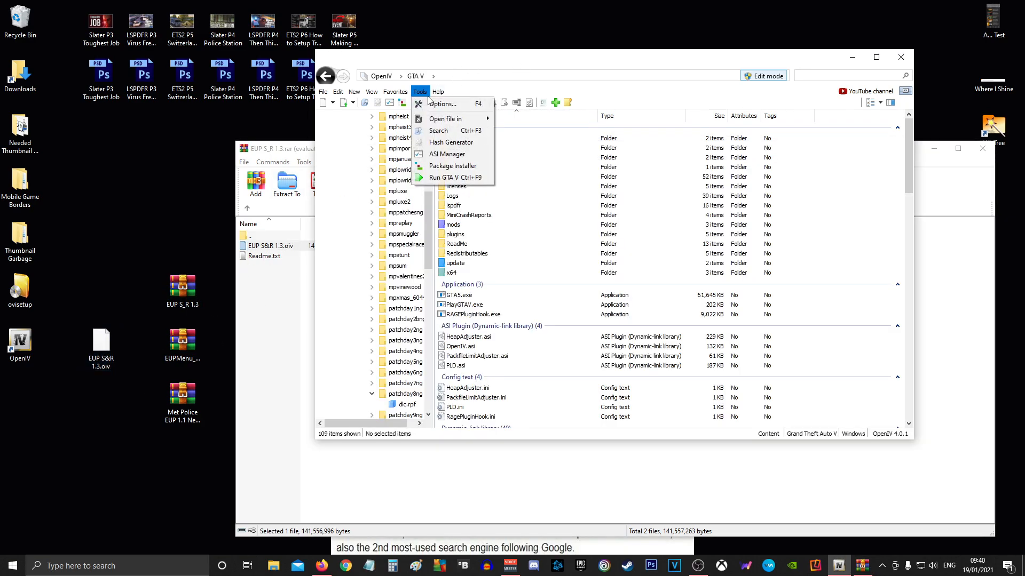
{"action": "left_click", "coordinate": [443, 165]}
{"action": "double_click", "coordinate": [675, 155]}
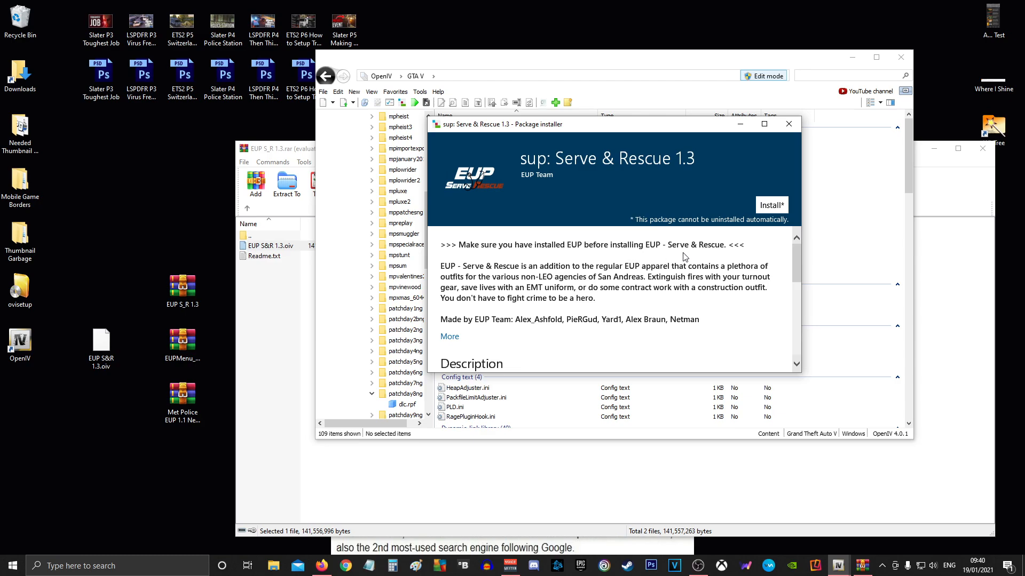
{"action": "scroll", "coordinate": [567, 309], "scroll_direction": "down", "scroll_amount": 4}
{"action": "scroll", "coordinate": [574, 305], "scroll_direction": "up", "scroll_amount": 4}
- Install Serve & Rescue 1.3 into the "mods" folder and close the package installer
{"action": "left_click", "coordinate": [768, 206]}
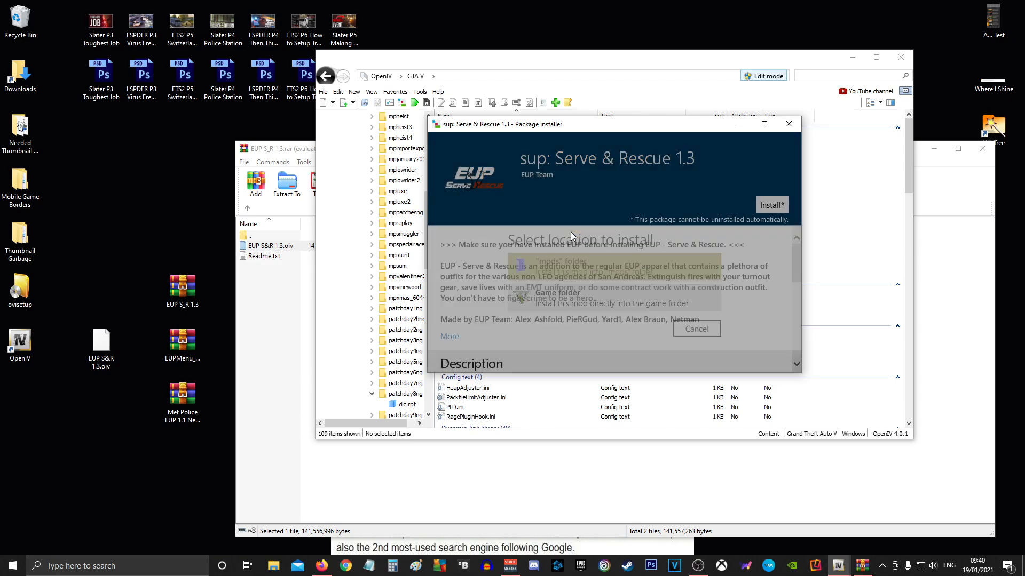
{"action": "left_click", "coordinate": [613, 291]}
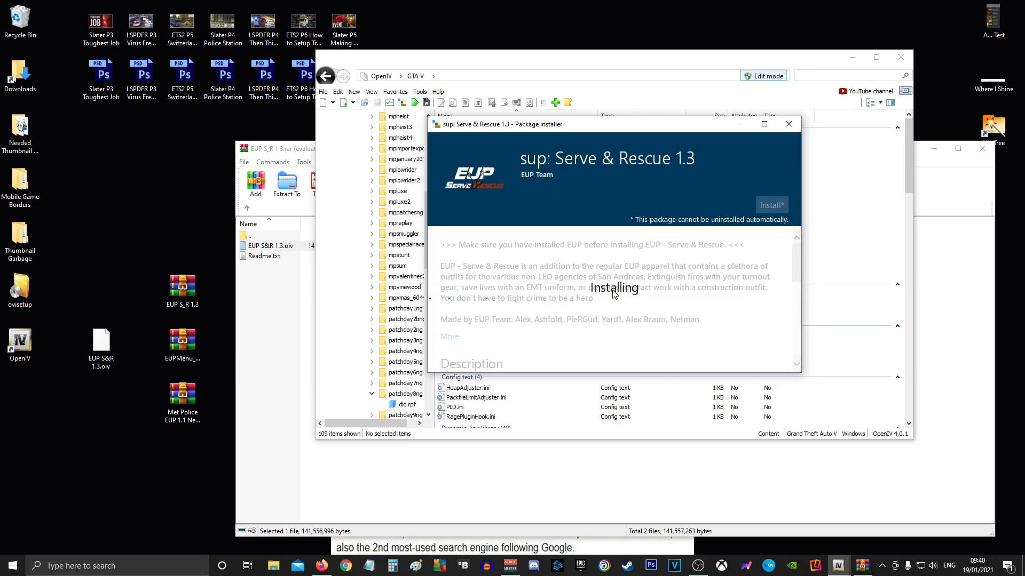
{"action": "left_click", "coordinate": [761, 351]}
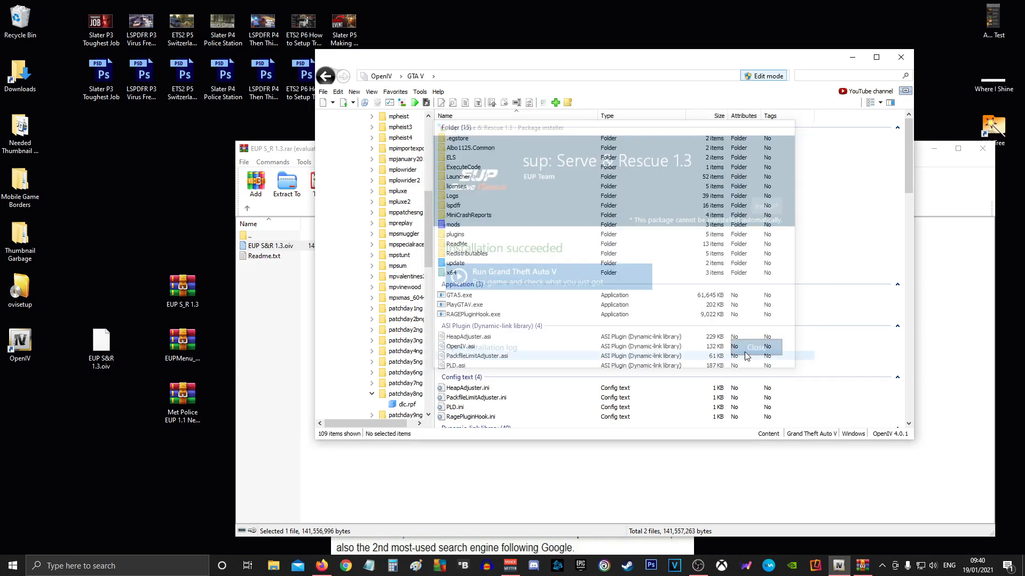
- Minimise OpenIV, close the EUP S_R 1.3 archive, and move that archive and its extracted OIV file to the Recycle Bin
{"action": "left_click", "coordinate": [852, 58]}
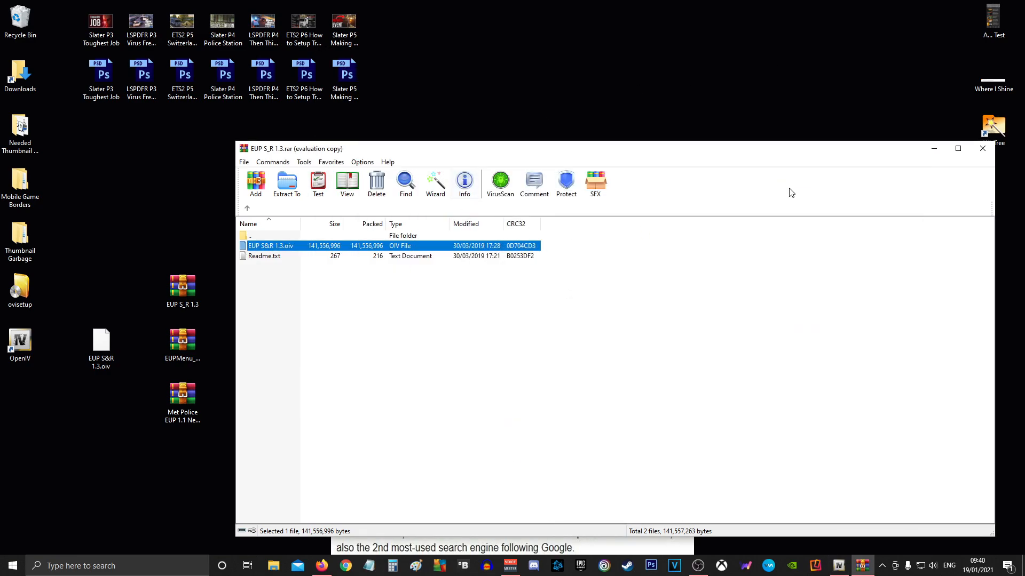
{"action": "left_click", "coordinate": [979, 153]}
{"action": "left_click_drag", "start_coordinate": [101, 347], "coordinate": [12, 29]}
{"action": "left_click_drag", "start_coordinate": [179, 287], "coordinate": [30, 20]}
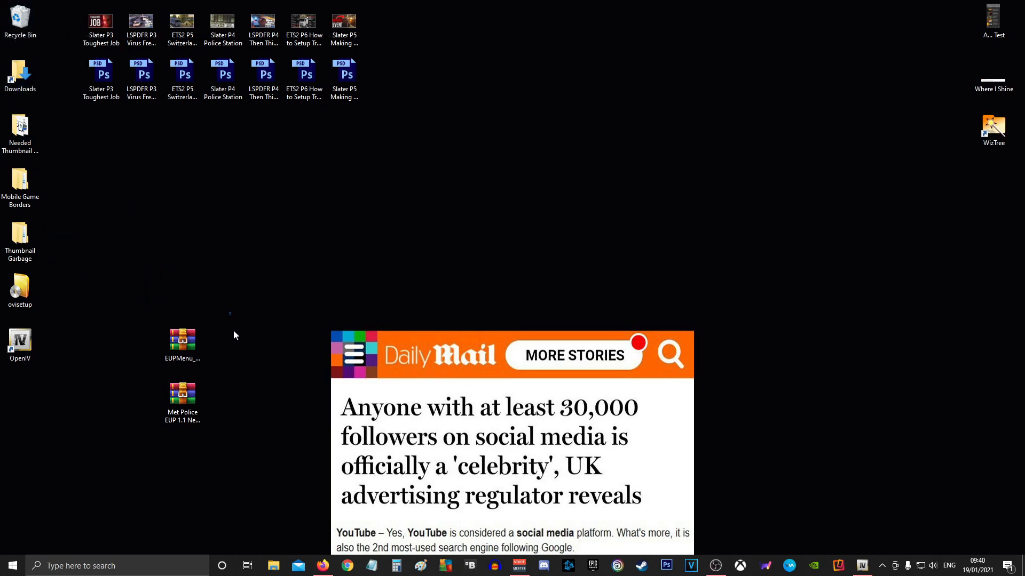
- Move the two remaining archives closer to the OpenIV shortcut and open readme.txt from the EUPMenu archive's Documentation folder
{"action": "left_click_drag", "start_coordinate": [233, 323], "coordinate": [162, 418]}
{"action": "left_click_drag", "start_coordinate": [190, 357], "coordinate": [109, 303]}
{"action": "double_click", "coordinate": [109, 304]}
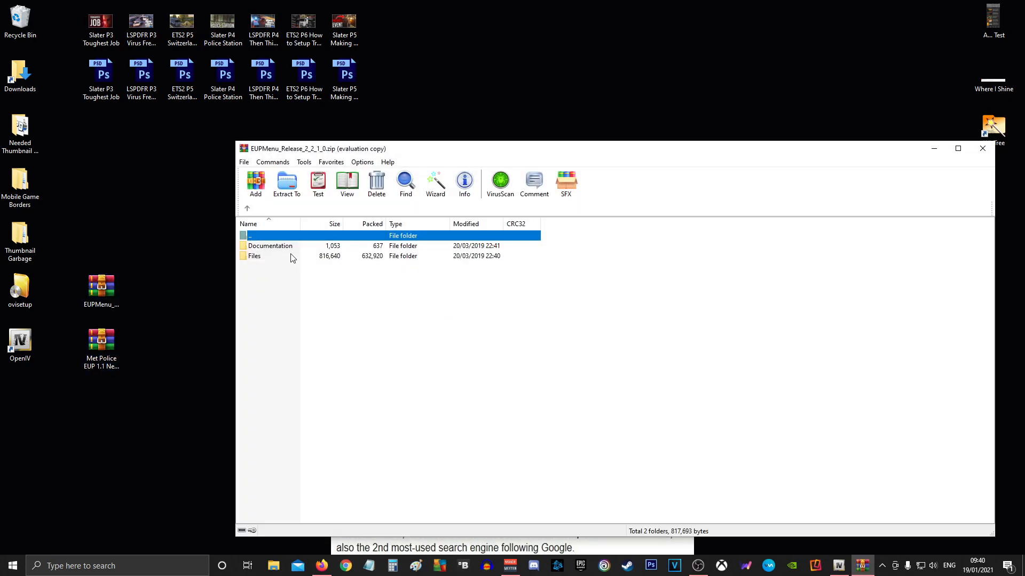
{"action": "double_click", "coordinate": [282, 249]}
{"action": "double_click", "coordinate": [274, 257]}
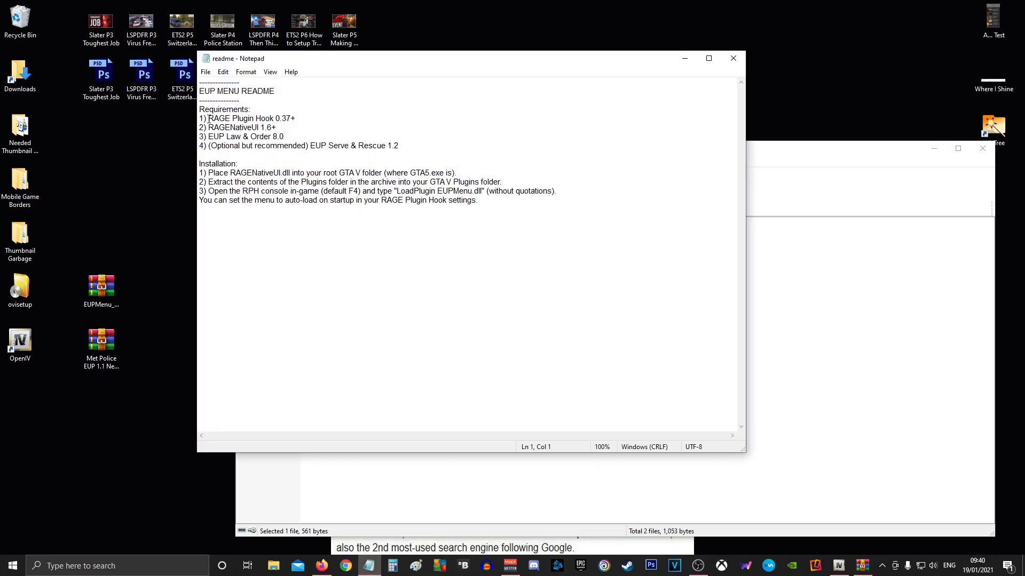
- Read the requirements and the first installation instruction in the EUP Menu readme
{"action": "left_click_drag", "start_coordinate": [222, 119], "coordinate": [291, 118]}
{"action": "left_click_drag", "start_coordinate": [219, 128], "coordinate": [281, 130]}
{"action": "left_click_drag", "start_coordinate": [209, 138], "coordinate": [285, 138]}
{"action": "left_click", "coordinate": [266, 145]}
{"action": "left_click", "coordinate": [281, 137]}
{"action": "left_click_drag", "start_coordinate": [208, 145], "coordinate": [398, 144]}
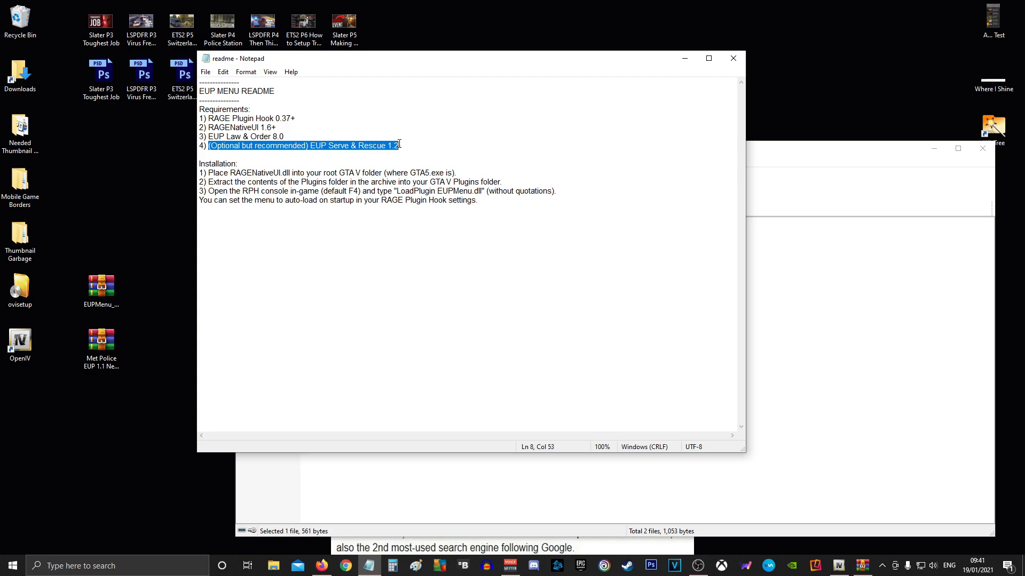
{"action": "left_click", "coordinate": [385, 145]}
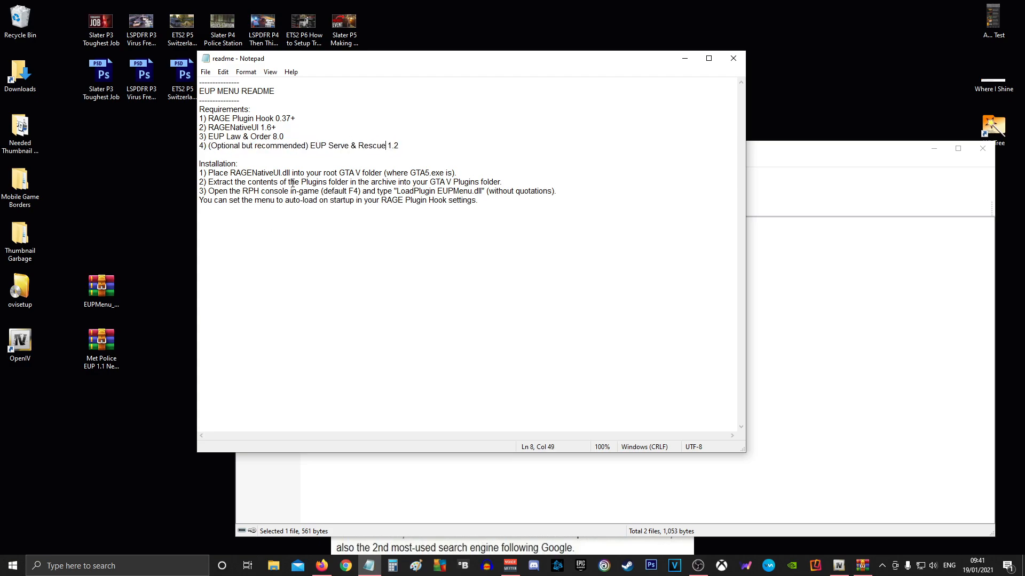
{"action": "left_click_drag", "start_coordinate": [232, 173], "coordinate": [449, 175]}
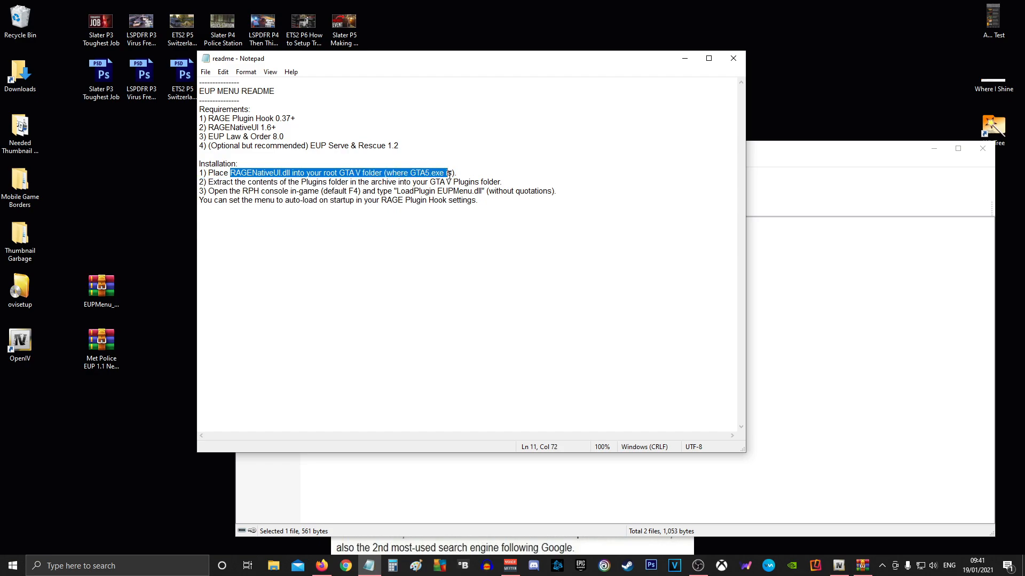
{"action": "left_click", "coordinate": [352, 173]}
- Open the GTAV folder inside YT Games on drive D and locate RAGENativeUI.dll among its files
{"action": "left_click", "coordinate": [13, 566]}
{"action": "left_click", "coordinate": [262, 263]}
{"action": "key", "text": "super+e"}
{"action": "double_click", "coordinate": [353, 174]}
{"action": "double_click", "coordinate": [203, 318]}
{"action": "double_click", "coordinate": [205, 208]}
{"action": "scroll", "coordinate": [542, 292], "scroll_direction": "down", "scroll_amount": 14}
{"action": "scroll", "coordinate": [542, 302], "scroll_direction": "down", "scroll_amount": 7}
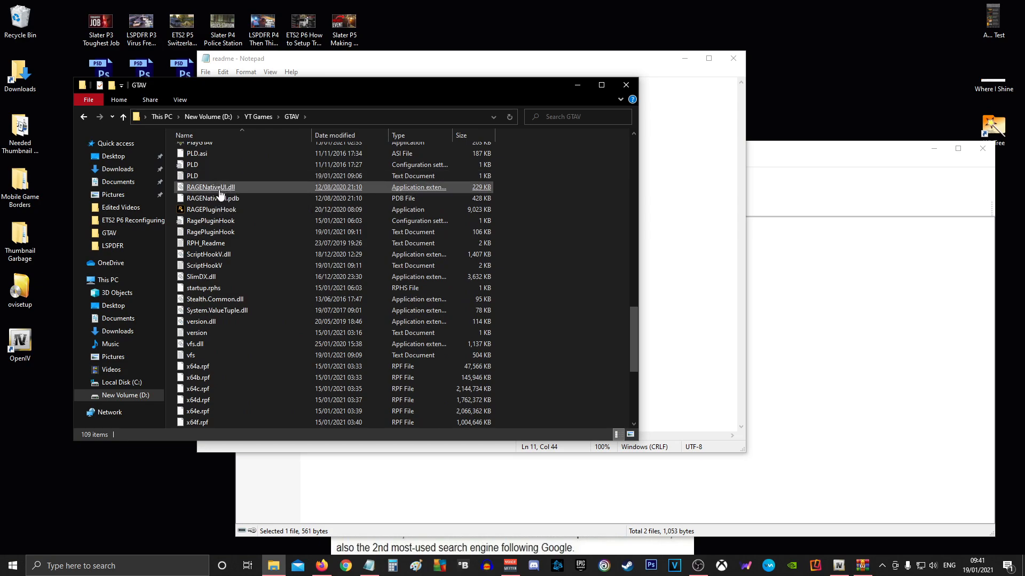
- Read the second installation instruction in the EUP Menu readme and open the Plugins folder inside the EUPMenu archive
{"action": "left_click", "coordinate": [577, 60]}
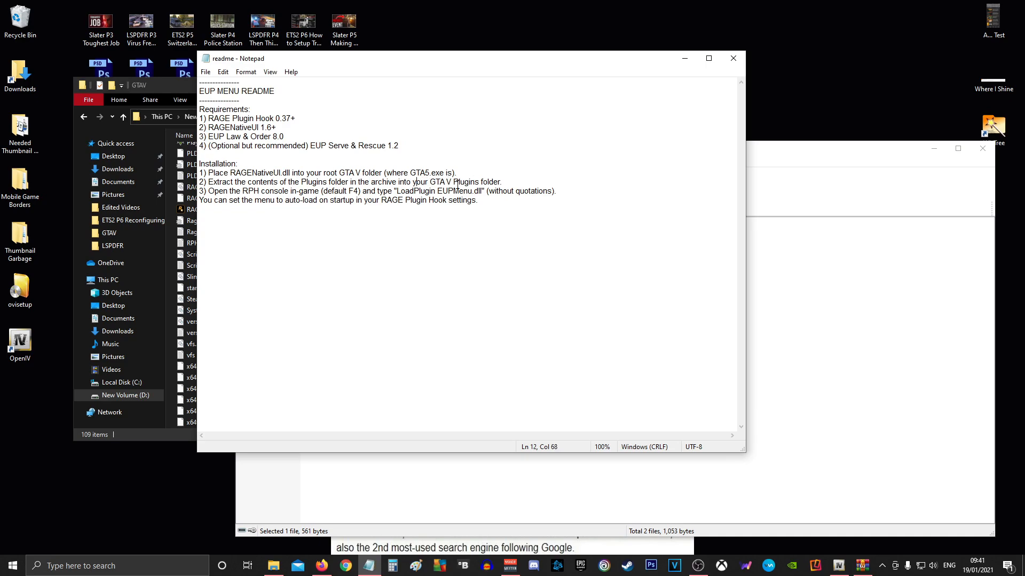
{"action": "left_click_drag", "start_coordinate": [588, 62], "coordinate": [636, 205]}
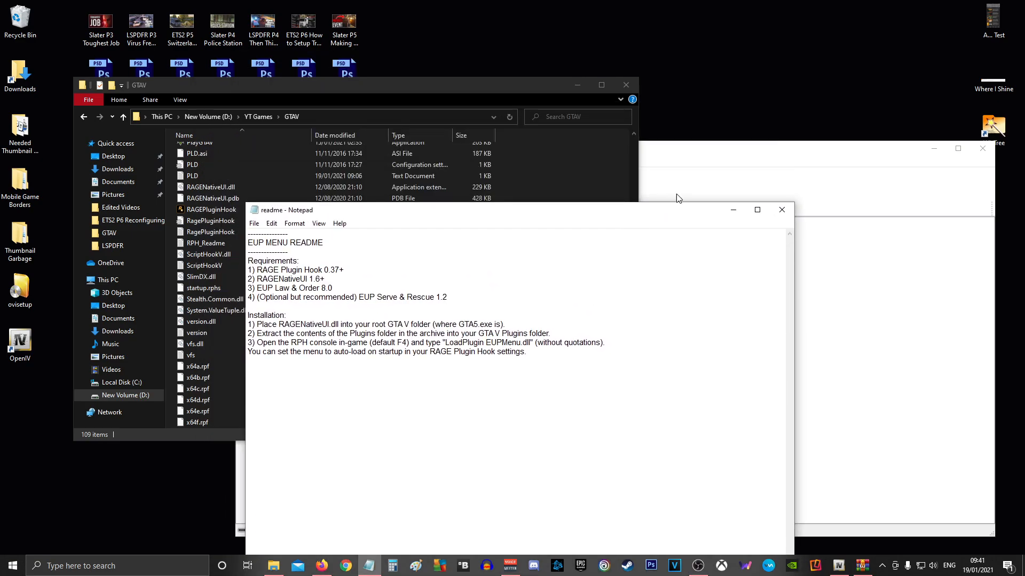
{"action": "left_click", "coordinate": [746, 149]}
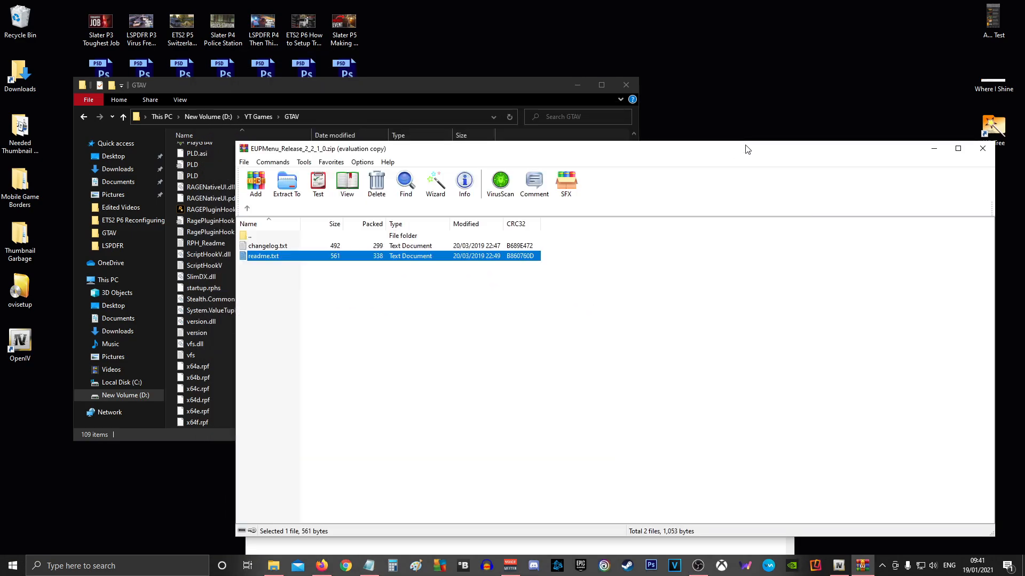
{"action": "left_click", "coordinate": [247, 208]}
{"action": "double_click", "coordinate": [261, 254]}
{"action": "double_click", "coordinate": [259, 246]}
- Open the plugins folder in the GTAV directory and go back up to the archive level that contains the Plugins folder
{"action": "left_click", "coordinate": [372, 110]}
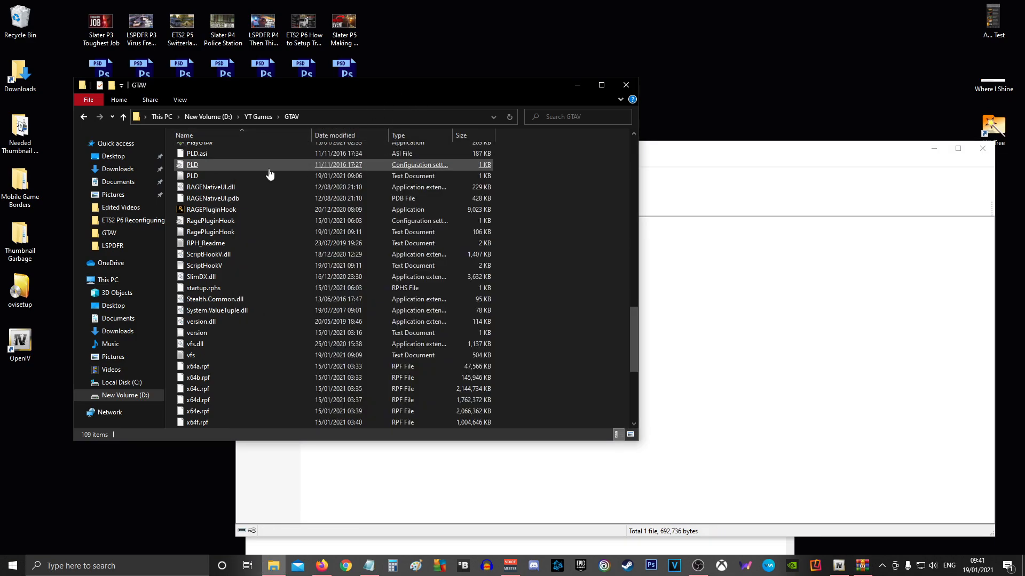
{"action": "scroll", "coordinate": [299, 229], "scroll_direction": "up", "scroll_amount": 20}
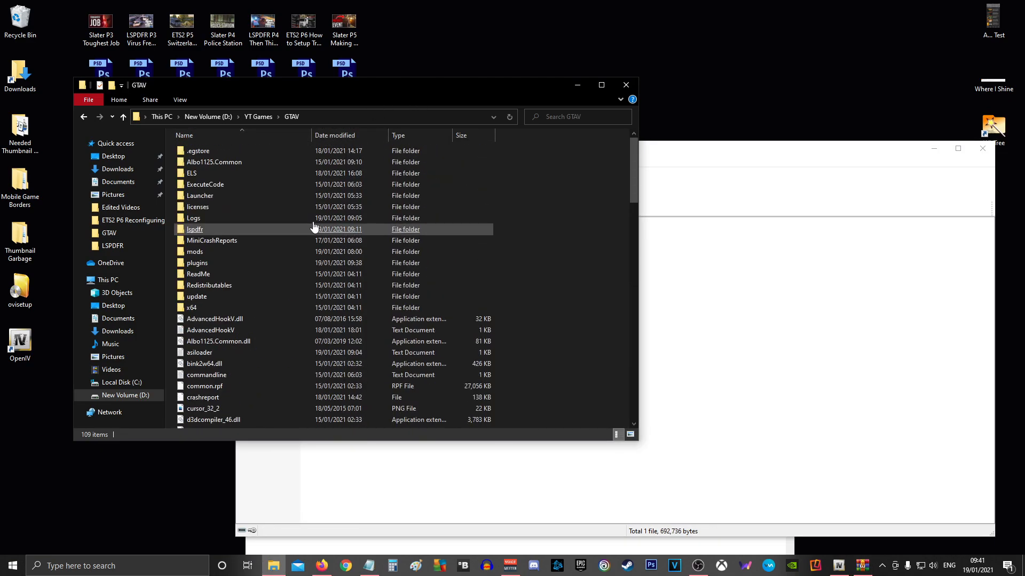
{"action": "double_click", "coordinate": [227, 263]}
{"action": "left_click", "coordinate": [676, 154]}
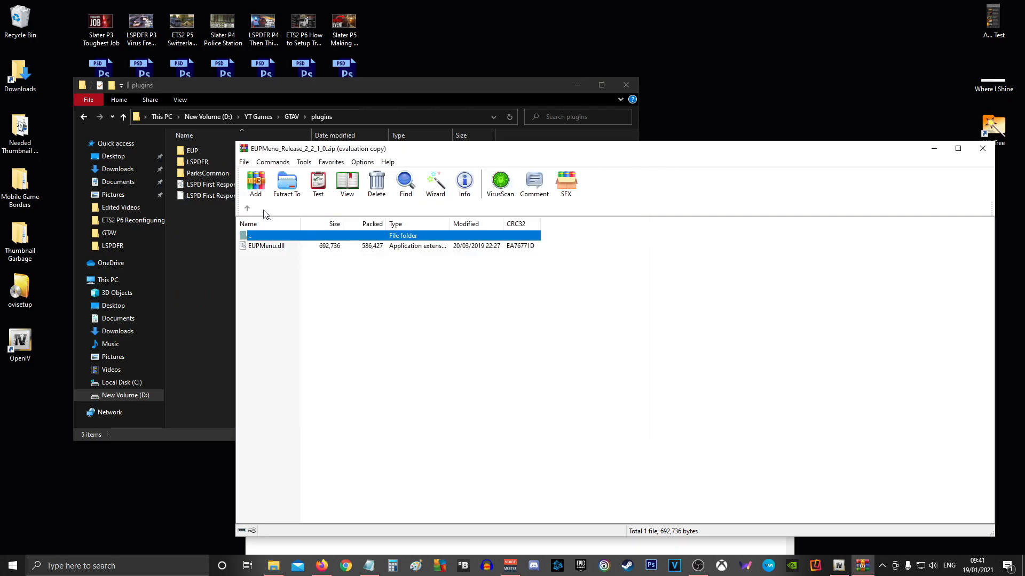
{"action": "left_click", "coordinate": [247, 209]}
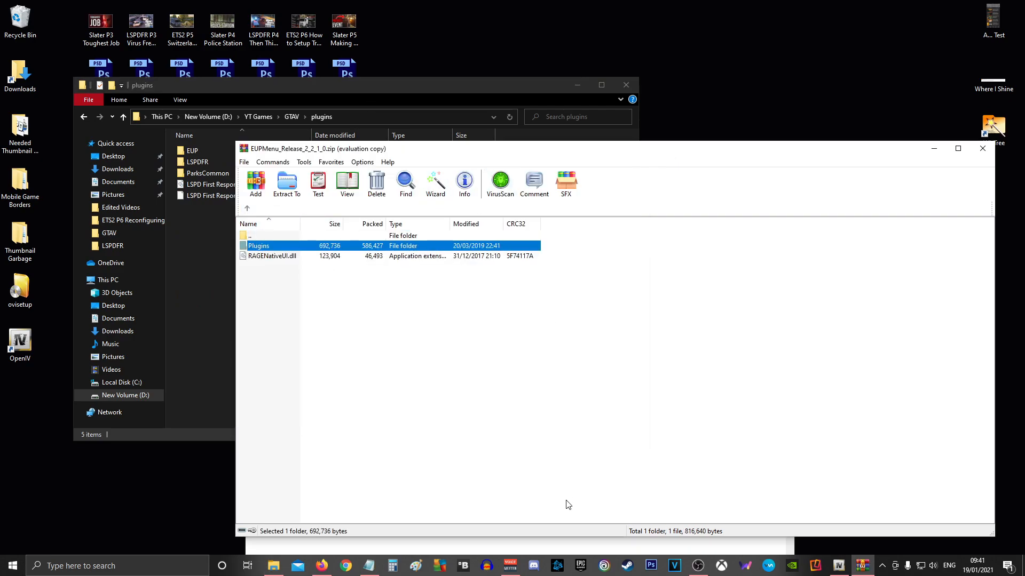
- Reread the readme instruction about extracting the contents of the Plugins folder, and bring the EUPMenu archive back into view
{"action": "left_click", "coordinate": [368, 566]}
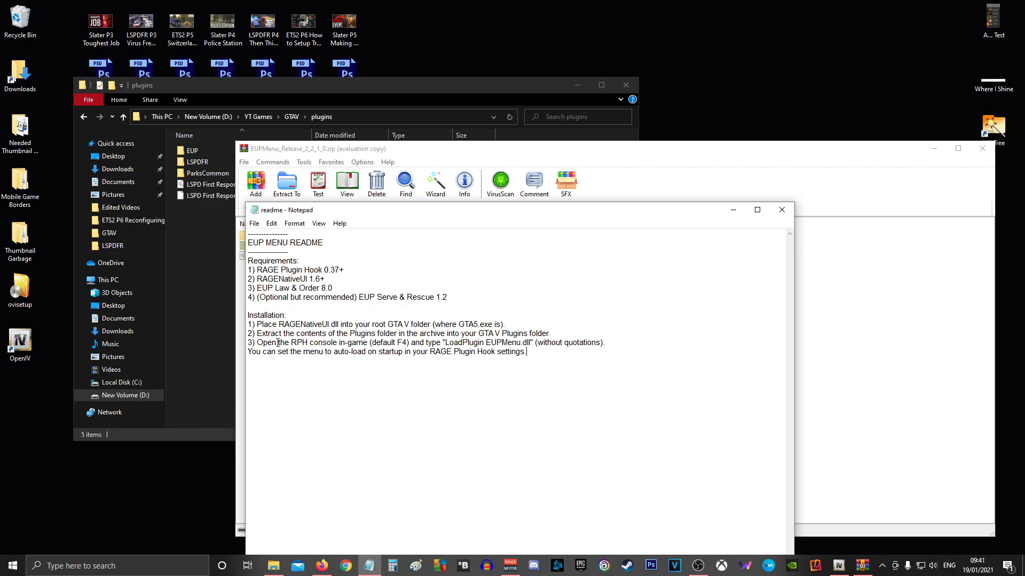
{"action": "left_click_drag", "start_coordinate": [275, 342], "coordinate": [497, 334]}
{"action": "left_click", "coordinate": [495, 333]}
{"action": "left_click", "coordinate": [642, 162]}
- Copy the Plugins folder from the EUPMenu archive into the GTAV folder and check the plugins folder for EUPMenu.dll
{"action": "left_click", "coordinate": [283, 247]}
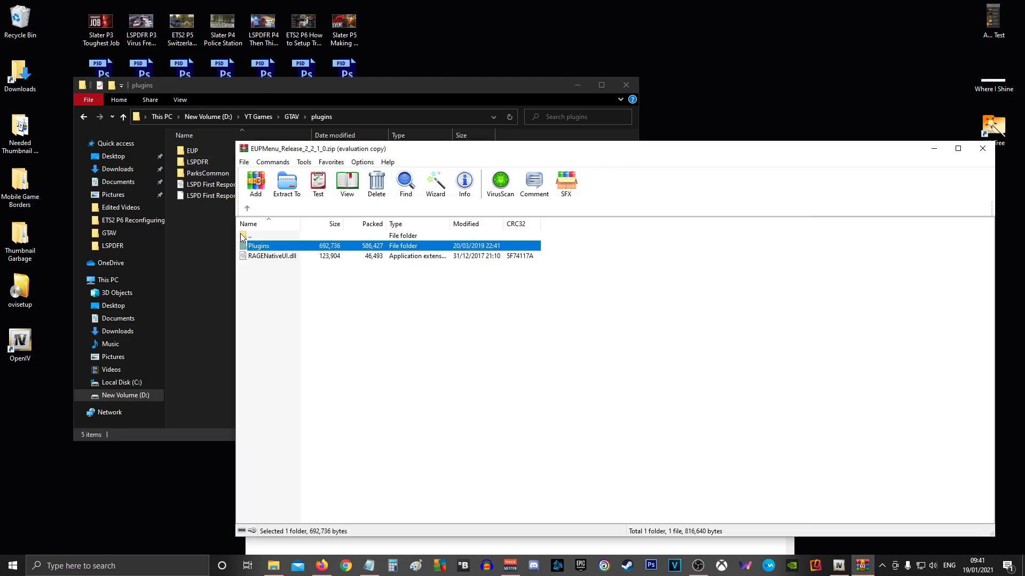
{"action": "left_click", "coordinate": [85, 118]}
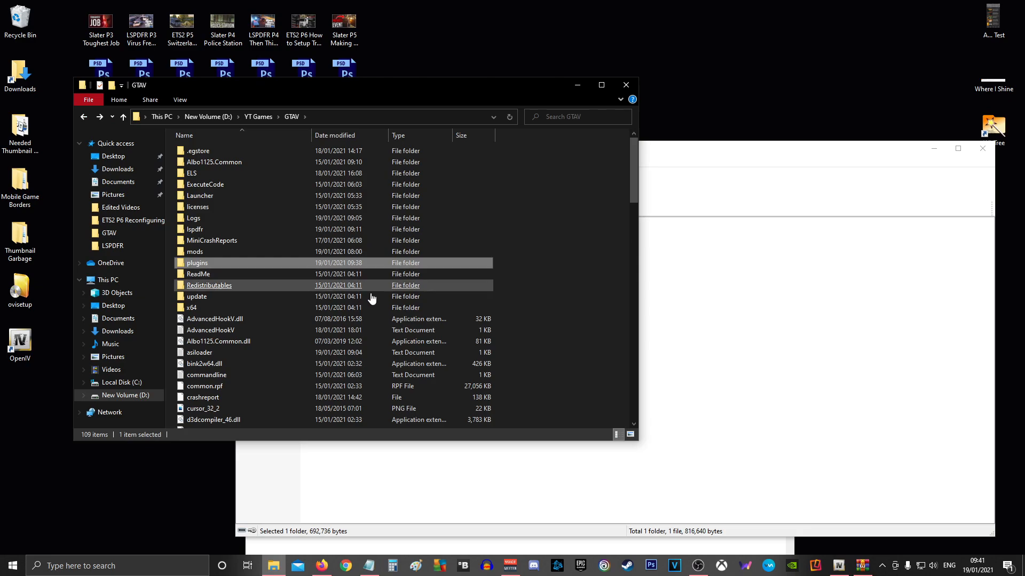
{"action": "left_click", "coordinate": [676, 150]}
{"action": "left_click_drag", "start_coordinate": [279, 248], "coordinate": [558, 140]}
{"action": "left_click", "coordinate": [552, 156]}
{"action": "double_click", "coordinate": [235, 265]}
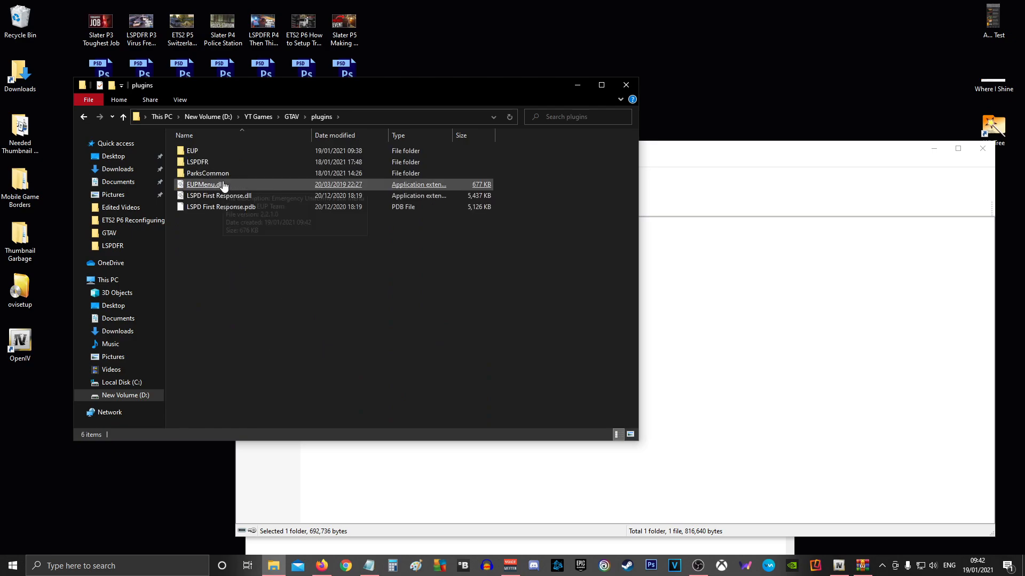
- Close the plugins folder window and the EUPMenu archive
{"action": "left_click", "coordinate": [626, 84]}
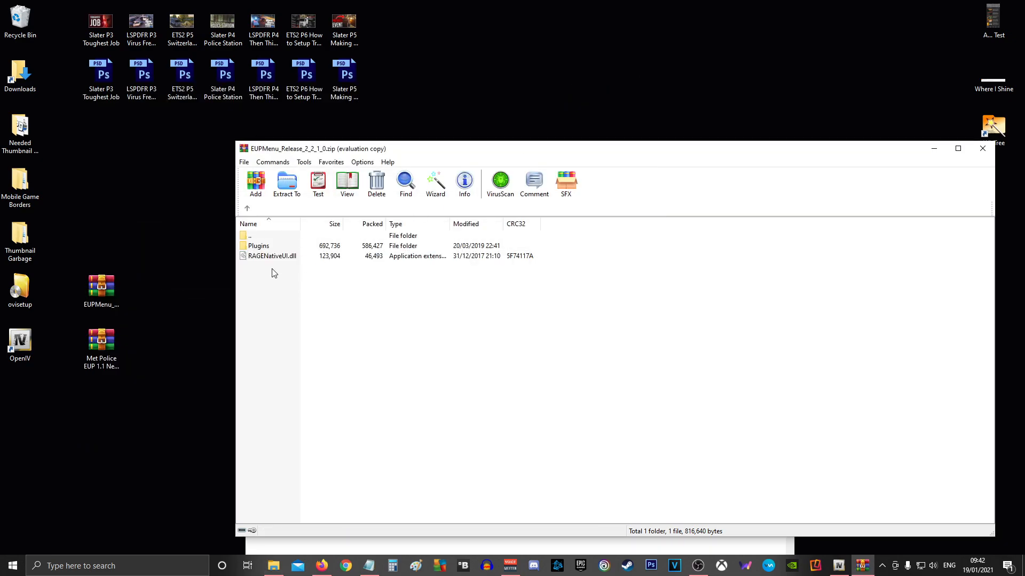
{"action": "left_click", "coordinate": [247, 208]}
{"action": "key", "text": "alt+F4"}
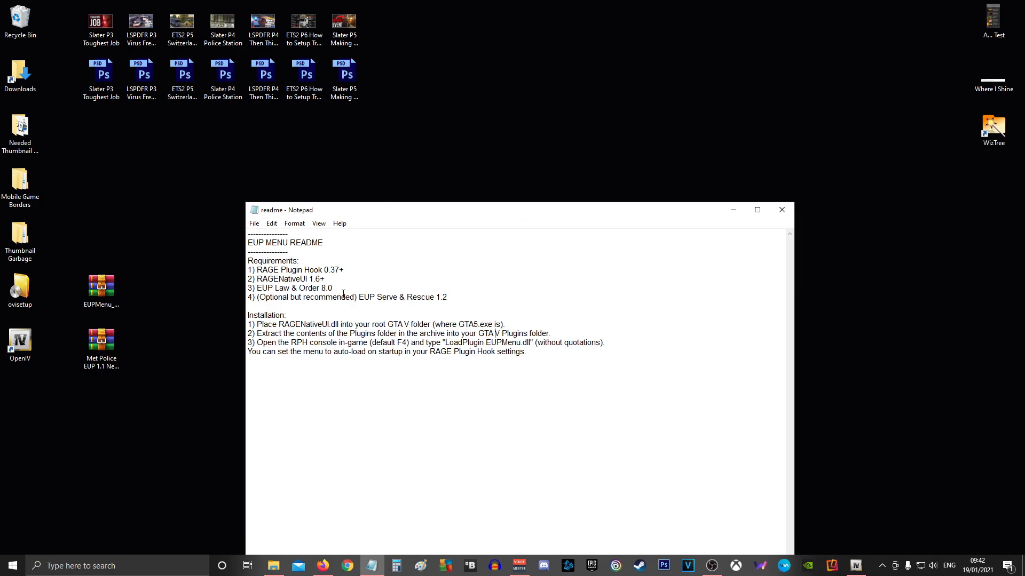
- Read the readme's third installation instruction about loading EUPMenu.dll from the RPH console and the note on auto-loading the menu
{"action": "left_click_drag", "start_coordinate": [318, 342], "coordinate": [524, 341]}
{"action": "left_click", "coordinate": [450, 345]}
{"action": "left_click", "coordinate": [463, 342]}
{"action": "left_click", "coordinate": [524, 341]}
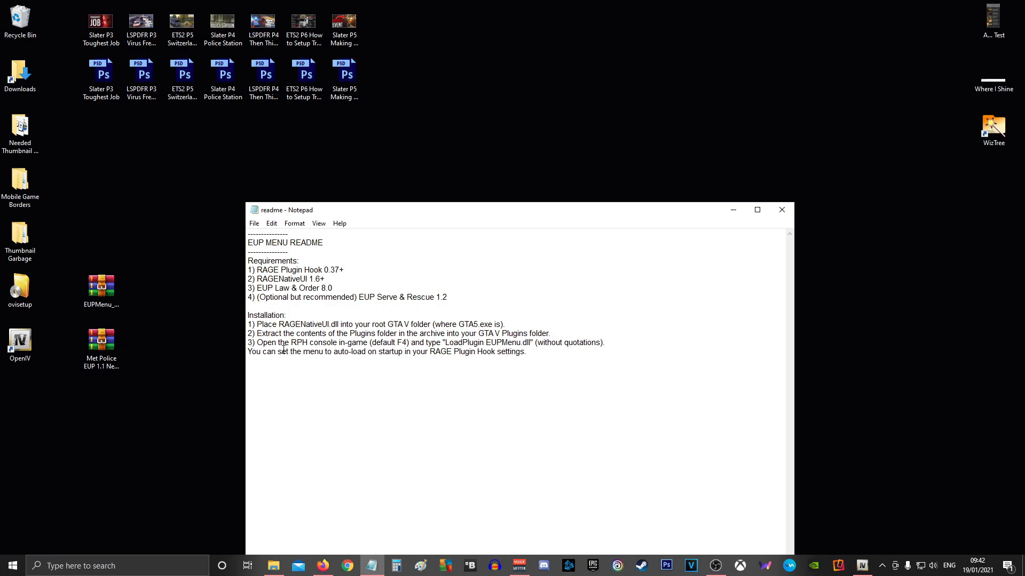
{"action": "left_click_drag", "start_coordinate": [441, 219], "coordinate": [452, 155]}
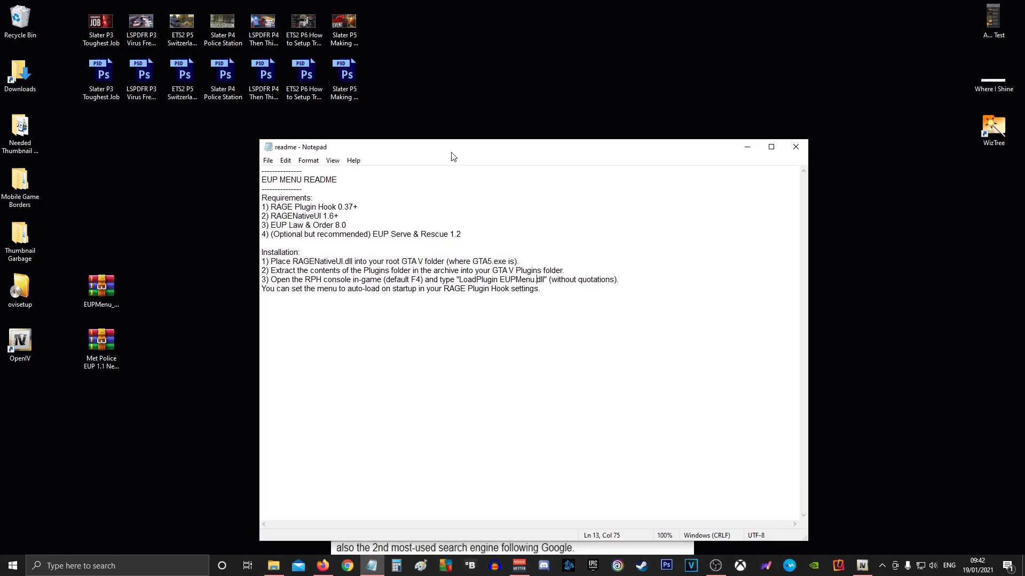
{"action": "left_click_drag", "start_coordinate": [270, 289], "coordinate": [549, 288]}
{"action": "left_click", "coordinate": [532, 281]}
- Move the EUPMenu archive from the desktop to the Recycle Bin and close the readme
{"action": "left_click", "coordinate": [164, 312]}
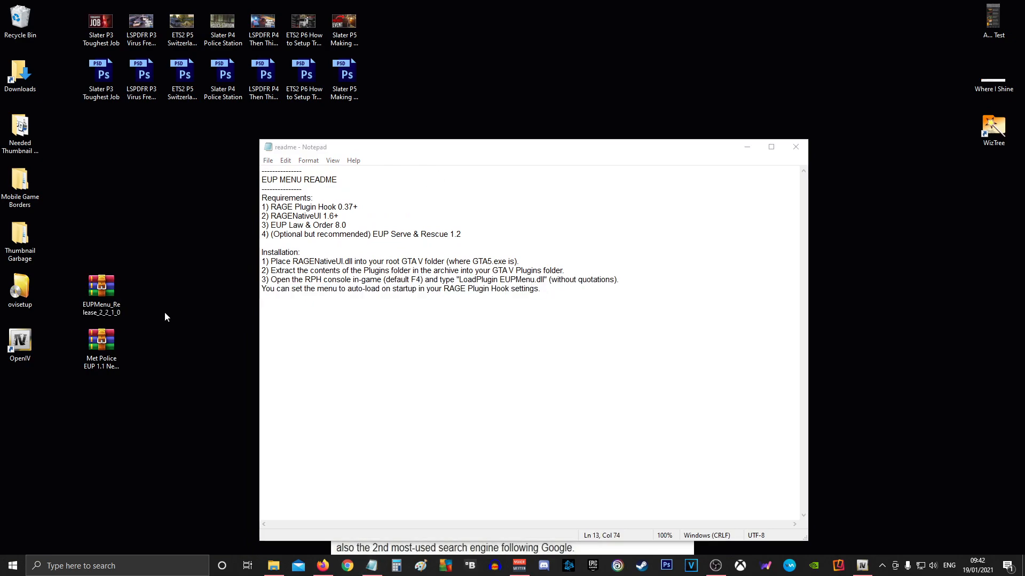
{"action": "left_click_drag", "start_coordinate": [106, 285], "coordinate": [37, 34]}
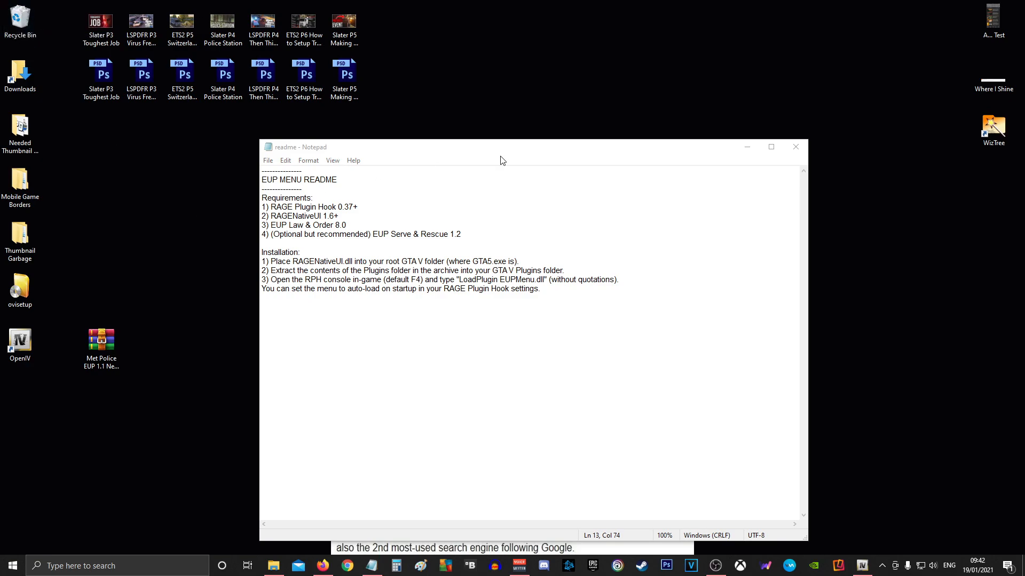
{"action": "left_click", "coordinate": [791, 147]}
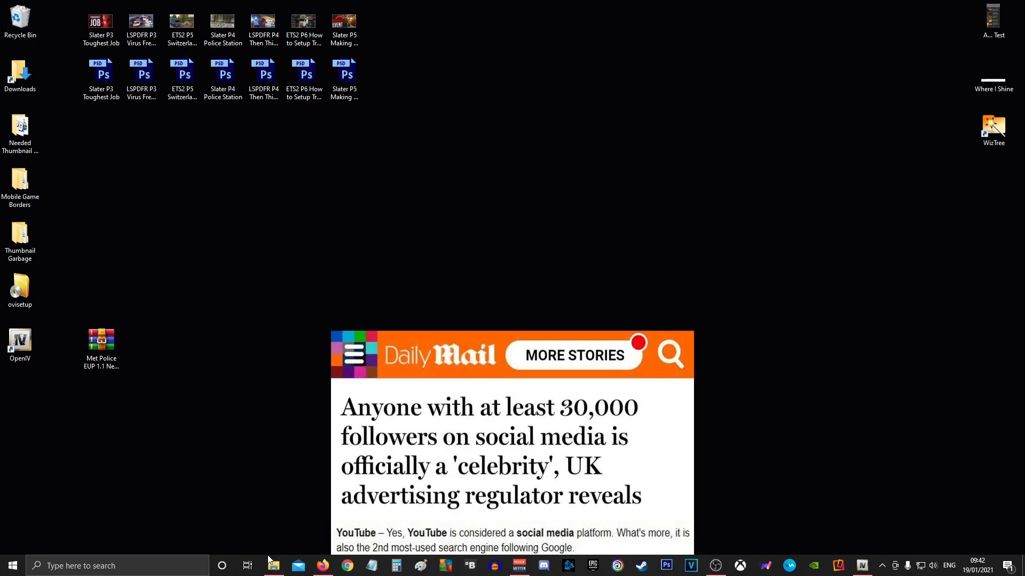
{"action": "left_click", "coordinate": [273, 565]}
{"action": "left_click", "coordinate": [627, 90]}
{"action": "left_click", "coordinate": [861, 565]}
{"action": "left_click", "coordinate": [852, 58]}
- Open the Met Police EUP 1.1 New Install archive and read the install steps in its Read Me file
{"action": "left_click", "coordinate": [119, 355]}
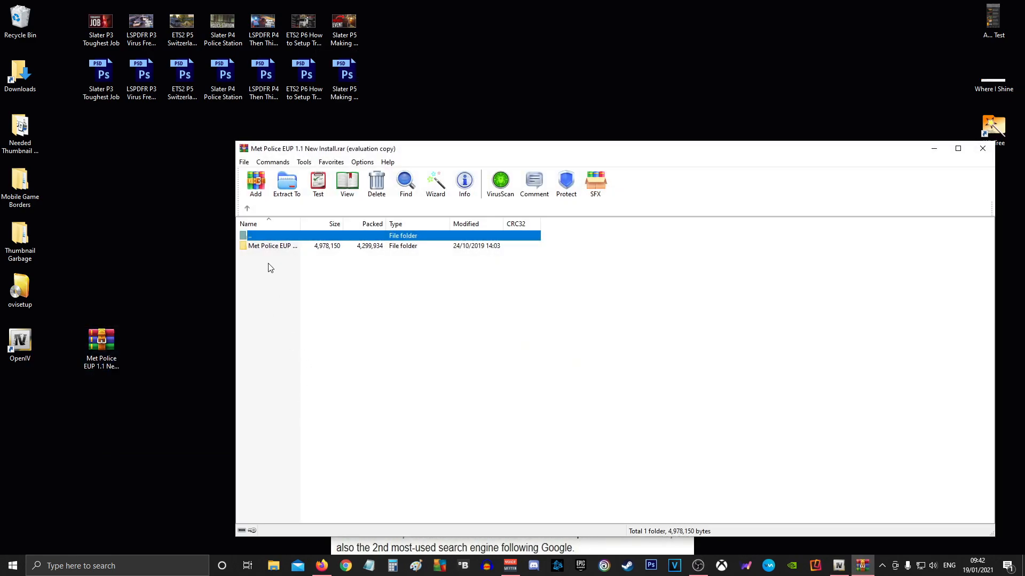
{"action": "double_click", "coordinate": [274, 266]}
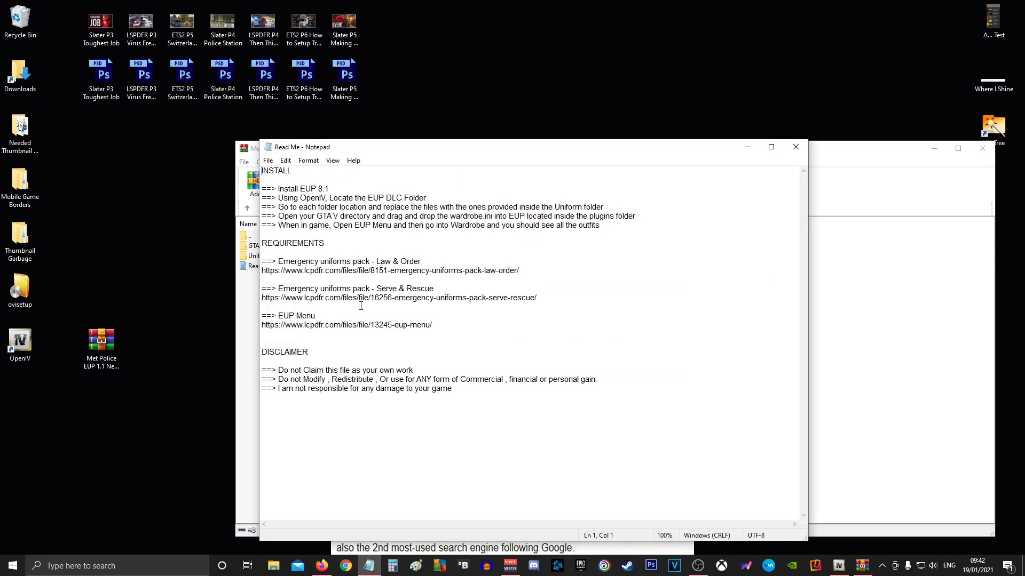
{"action": "left_click_drag", "start_coordinate": [300, 190], "coordinate": [379, 192]}
{"action": "left_click", "coordinate": [321, 189]}
- Switch to OpenIV and open the update/x64/dlcpacks folder inside the mods folder
{"action": "left_click", "coordinate": [839, 566]}
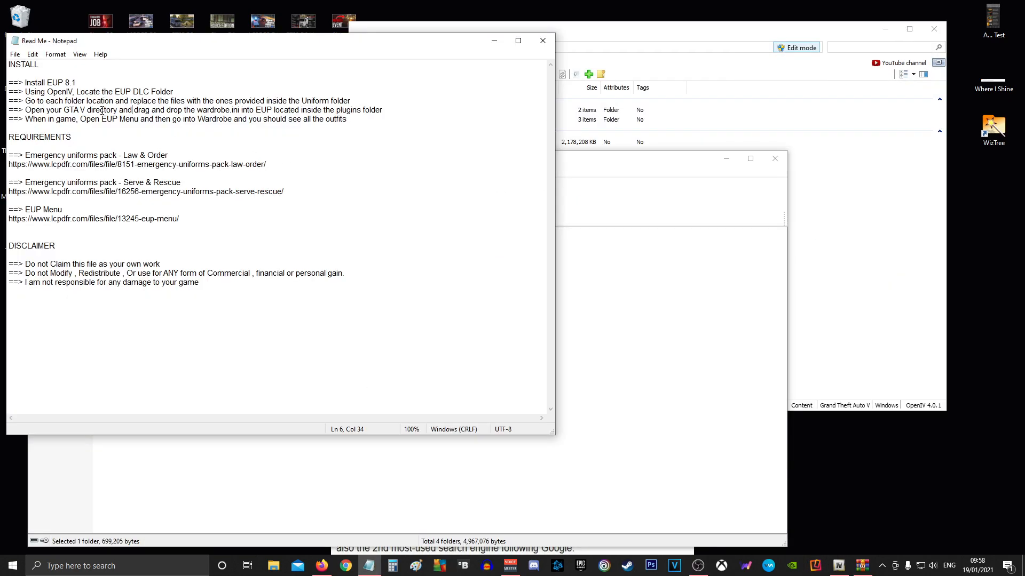
{"action": "left_click", "coordinate": [595, 33]}
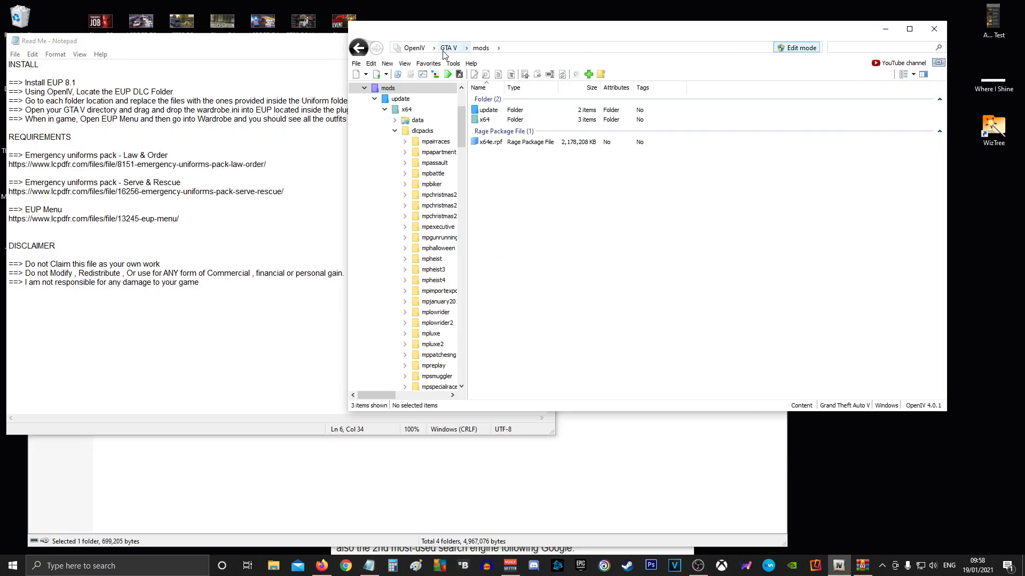
{"action": "scroll", "coordinate": [423, 142], "scroll_direction": "up", "scroll_amount": 3}
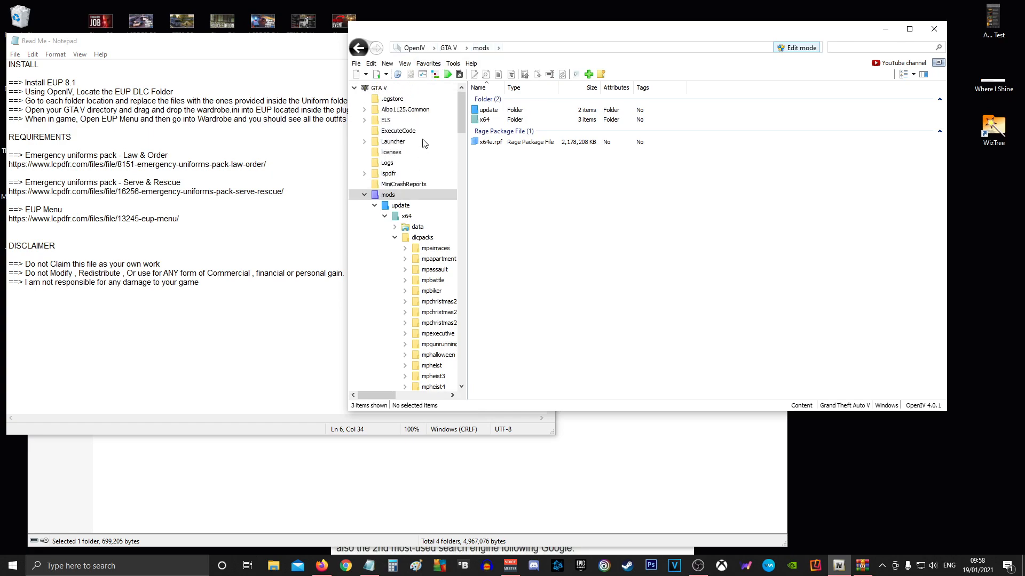
{"action": "double_click", "coordinate": [494, 121]}
{"action": "left_click", "coordinate": [357, 47]}
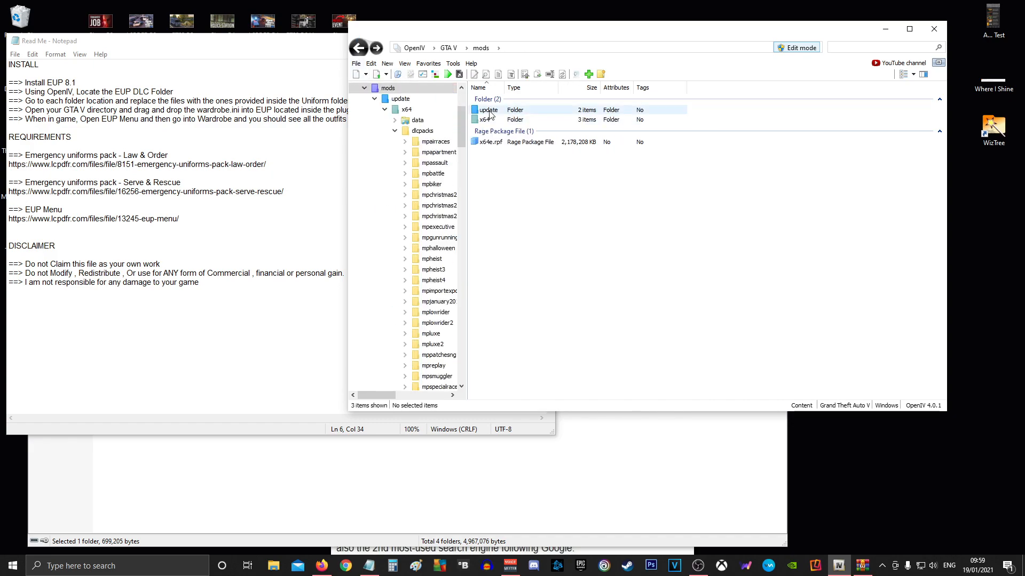
{"action": "double_click", "coordinate": [490, 110]}
{"action": "double_click", "coordinate": [491, 112]}
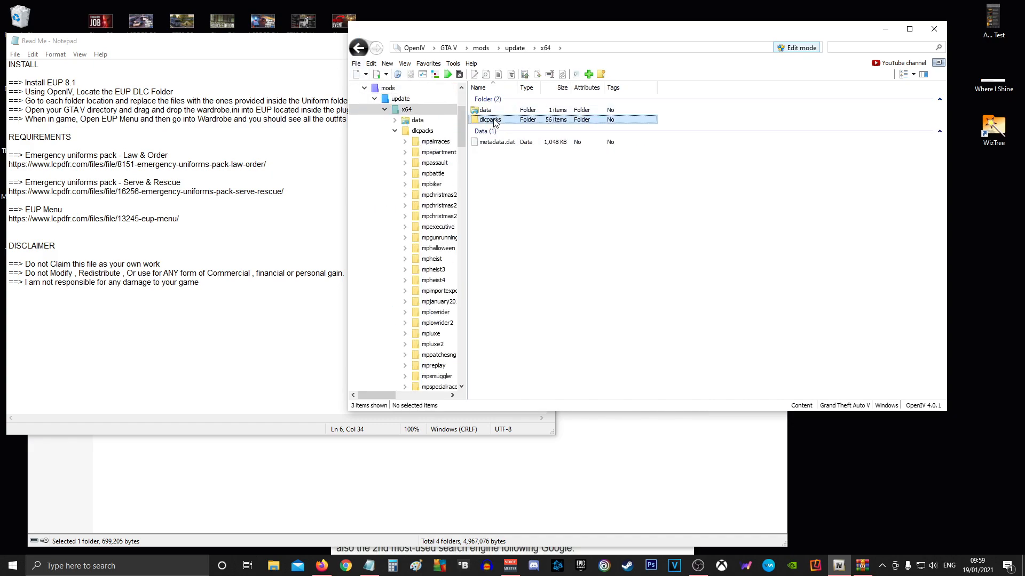
{"action": "double_click", "coordinate": [490, 119]}
- Open the eup folder in dlcpacks and go into the x64 folder of its dlc.rpf
{"action": "left_click", "coordinate": [499, 112]}
{"action": "double_click", "coordinate": [498, 111]}
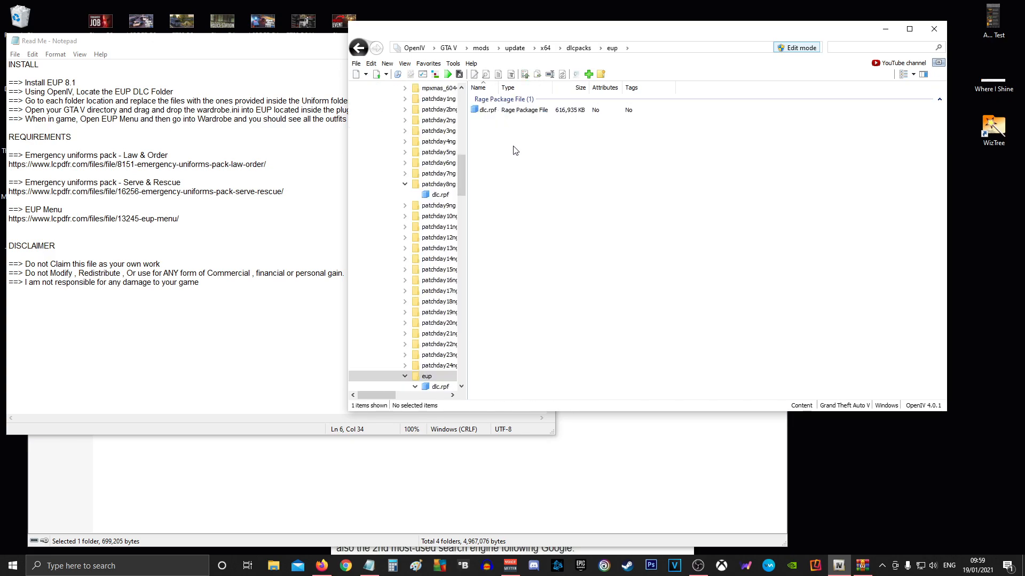
{"action": "double_click", "coordinate": [495, 109]}
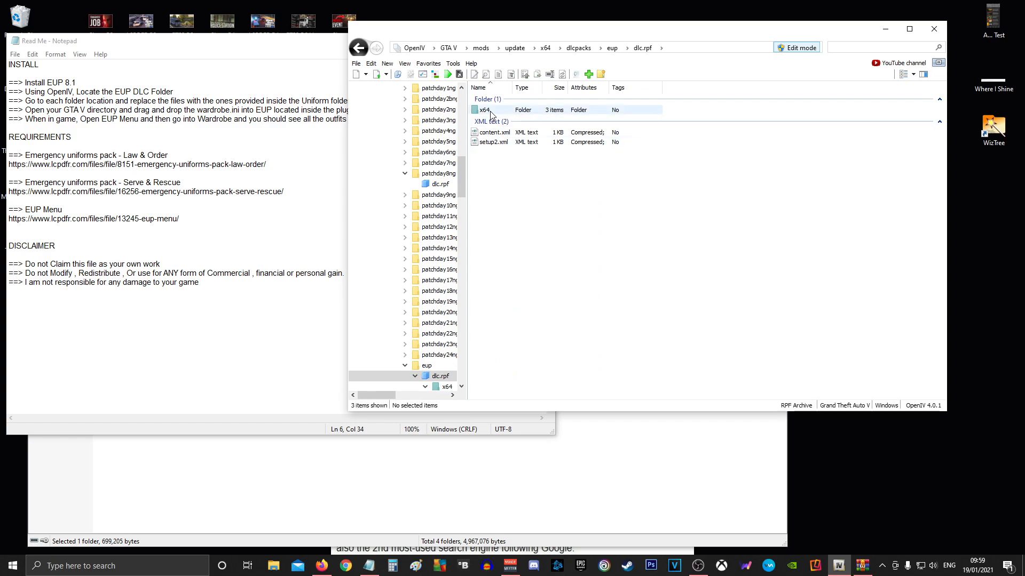
{"action": "double_click", "coordinate": [492, 111]}
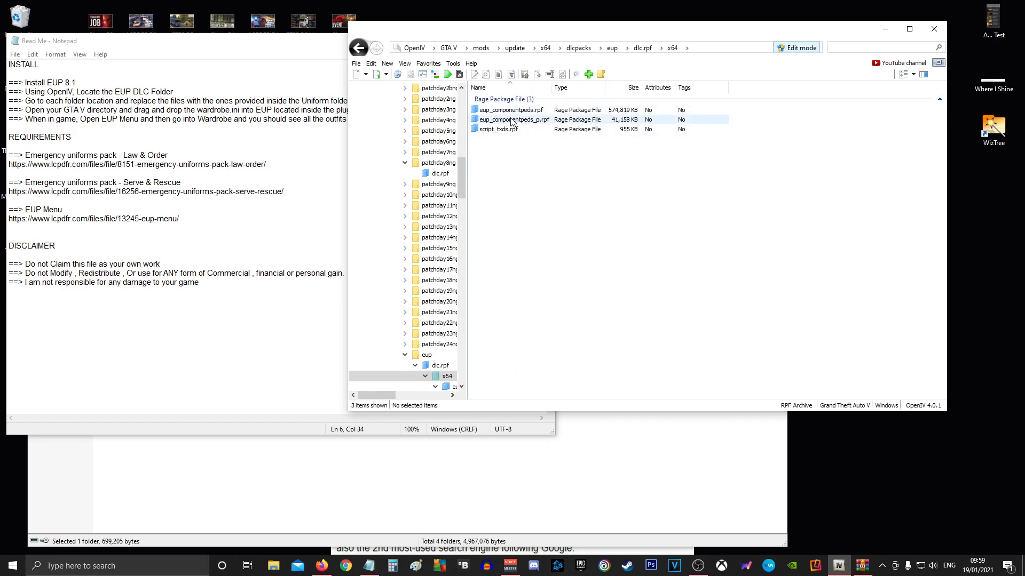
- Minimise the Read Me, arrange OpenIV beside the Met Police EUP archive, and open the archive's Frontline Policing folder
{"action": "left_click_drag", "start_coordinate": [568, 36], "coordinate": [575, 53]}
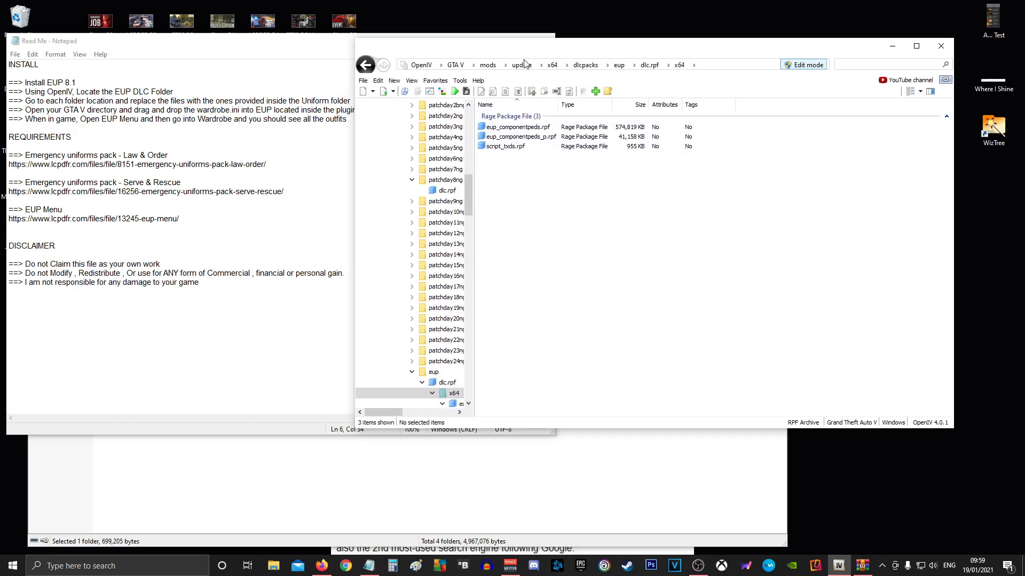
{"action": "left_click", "coordinate": [186, 372]}
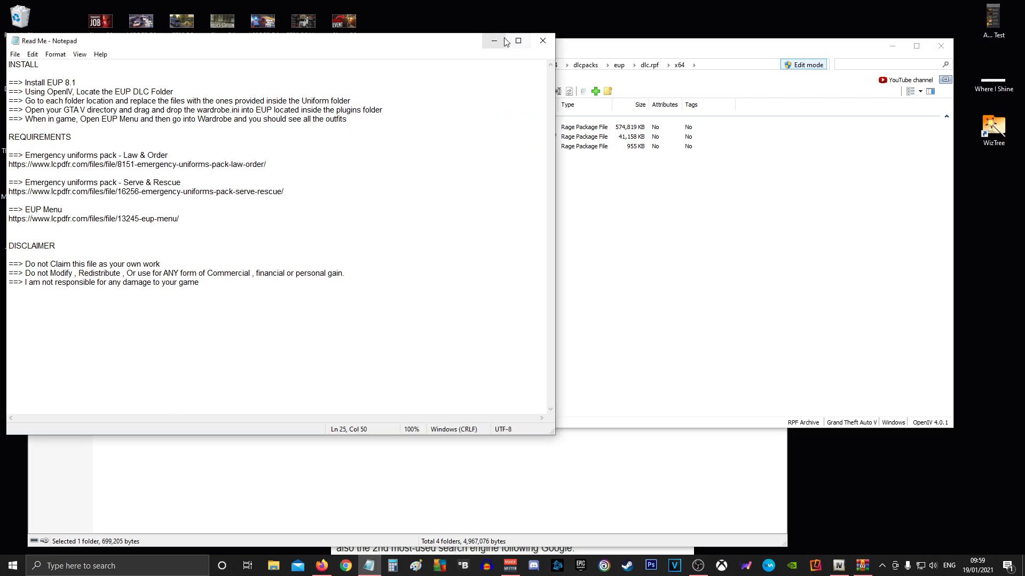
{"action": "left_click", "coordinate": [493, 41]}
{"action": "left_click", "coordinate": [225, 329]}
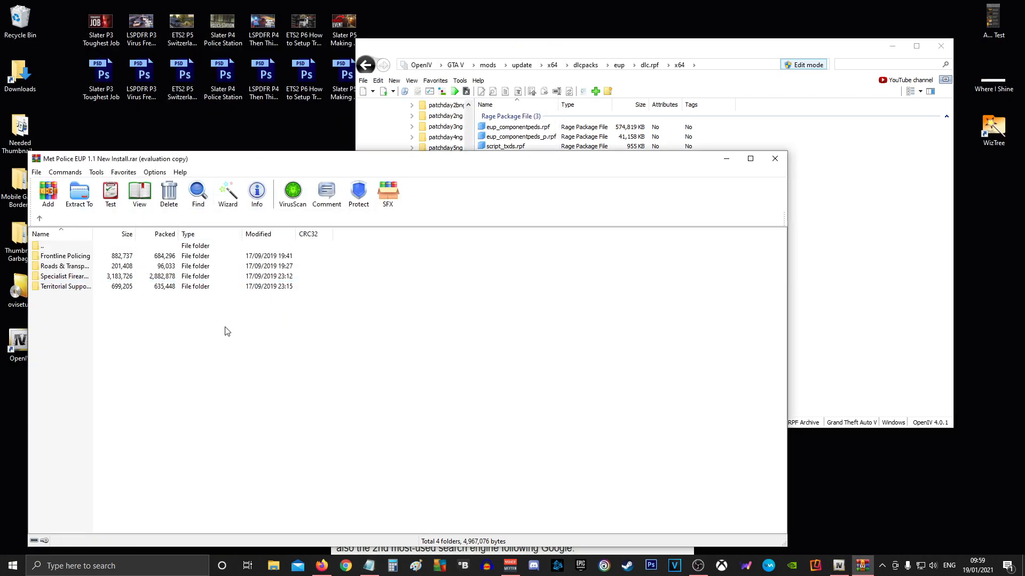
{"action": "double_click", "coordinate": [97, 258]}
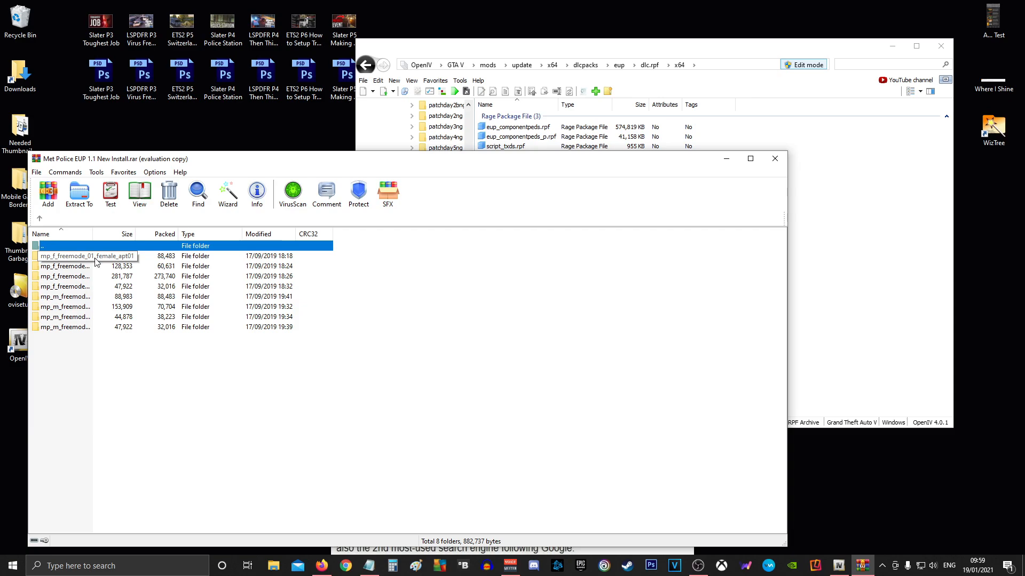
- Open eup_componentpeds.rpf in OpenIV and go into its mp_f_freemode_01_female_apt01 folder
{"action": "left_click", "coordinate": [499, 128]}
{"action": "double_click", "coordinate": [499, 128]}
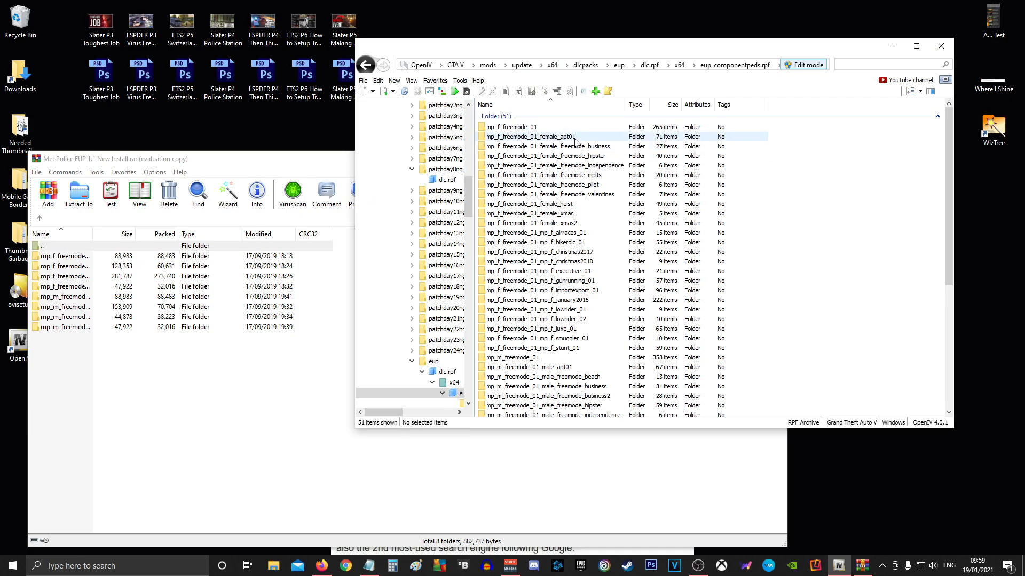
{"action": "double_click", "coordinate": [536, 137]}
- Compare the folders in eup_componentpeds.rpf with those in the Frontline Policing folder to find the matching names
{"action": "scroll", "coordinate": [543, 239], "scroll_direction": "down", "scroll_amount": 4}
{"action": "scroll", "coordinate": [543, 239], "scroll_direction": "down", "scroll_amount": 3}
{"action": "scroll", "coordinate": [543, 238], "scroll_direction": "up", "scroll_amount": 5}
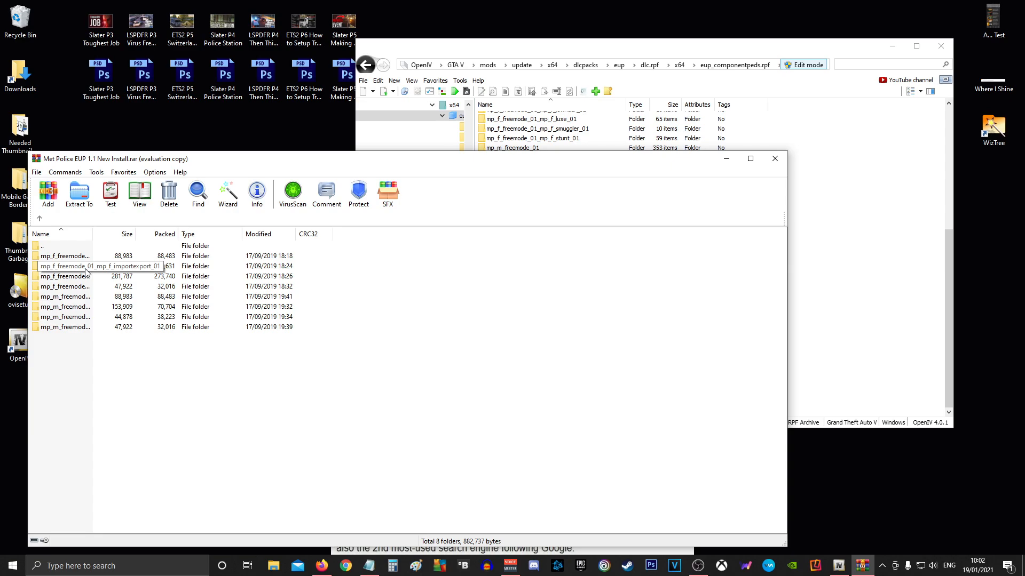
{"action": "left_click", "coordinate": [586, 48]}
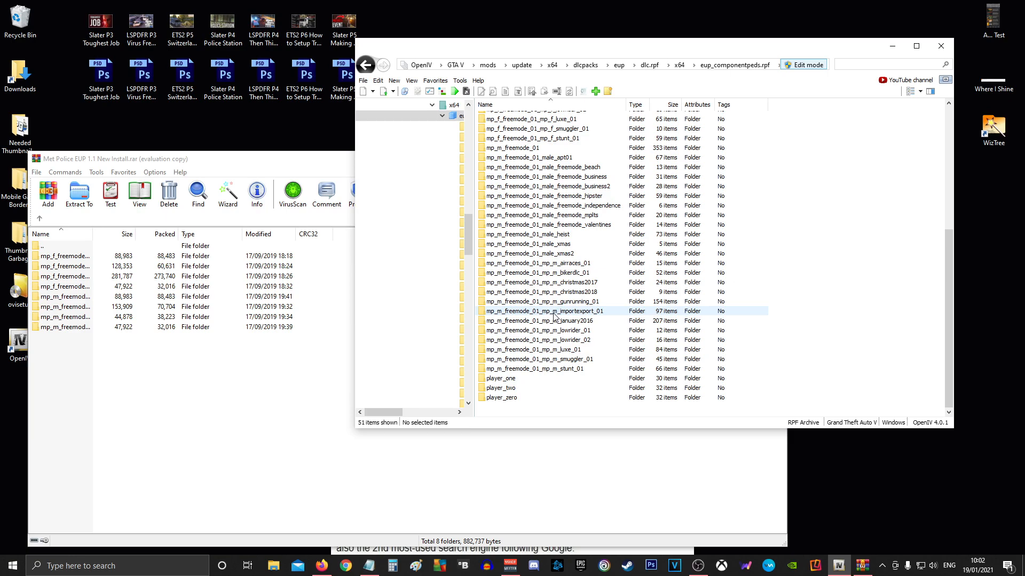
- Open the mp_f_freemode_01_mp_f_importexport_01 folder in both the Frontline Policing archive folder and OpenIV, and compare their jbib_diff texture files
{"action": "scroll", "coordinate": [574, 316], "scroll_direction": "up", "scroll_amount": 6}
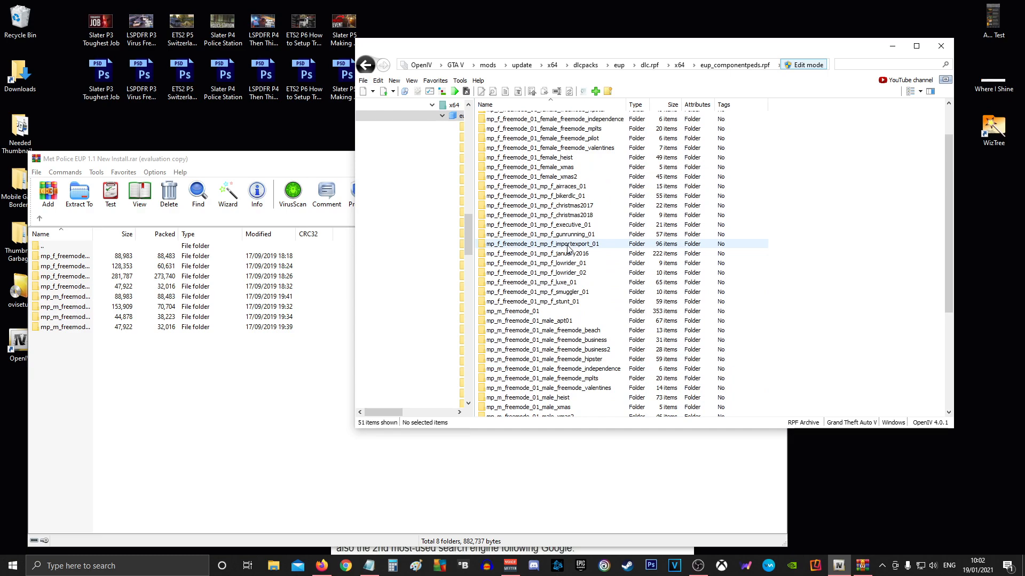
{"action": "left_click", "coordinate": [110, 358]}
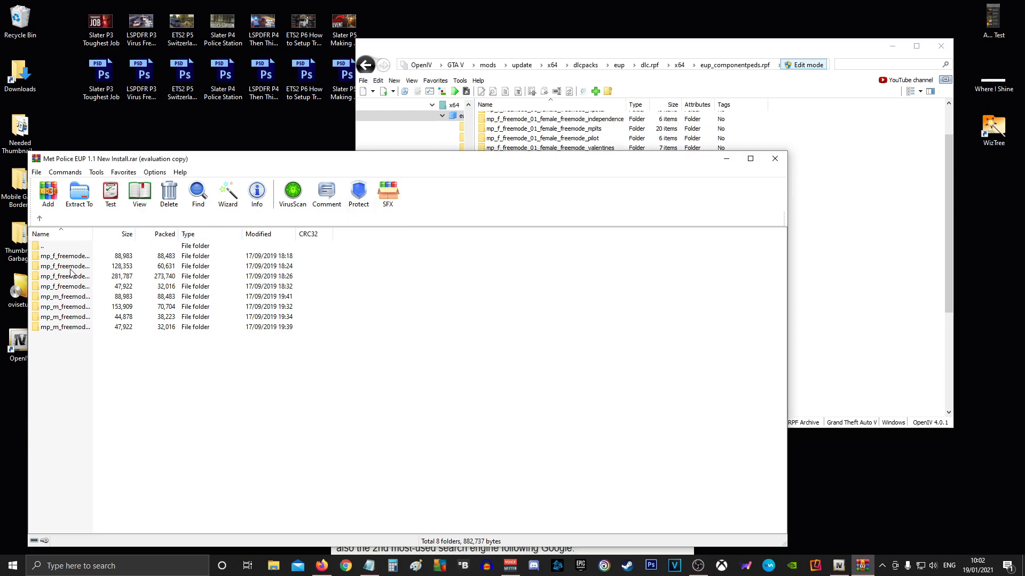
{"action": "double_click", "coordinate": [75, 269]}
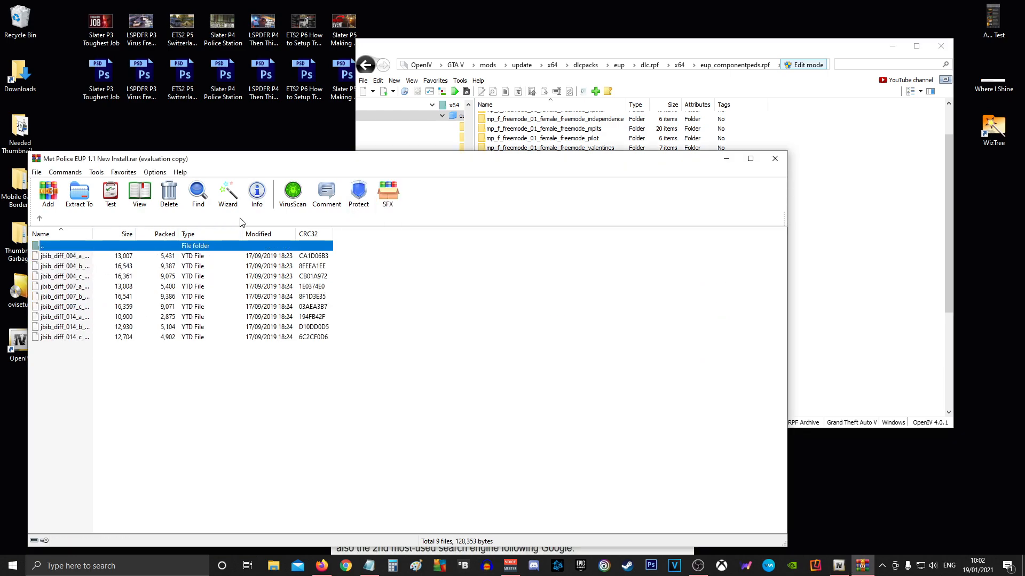
{"action": "left_click", "coordinate": [484, 50]}
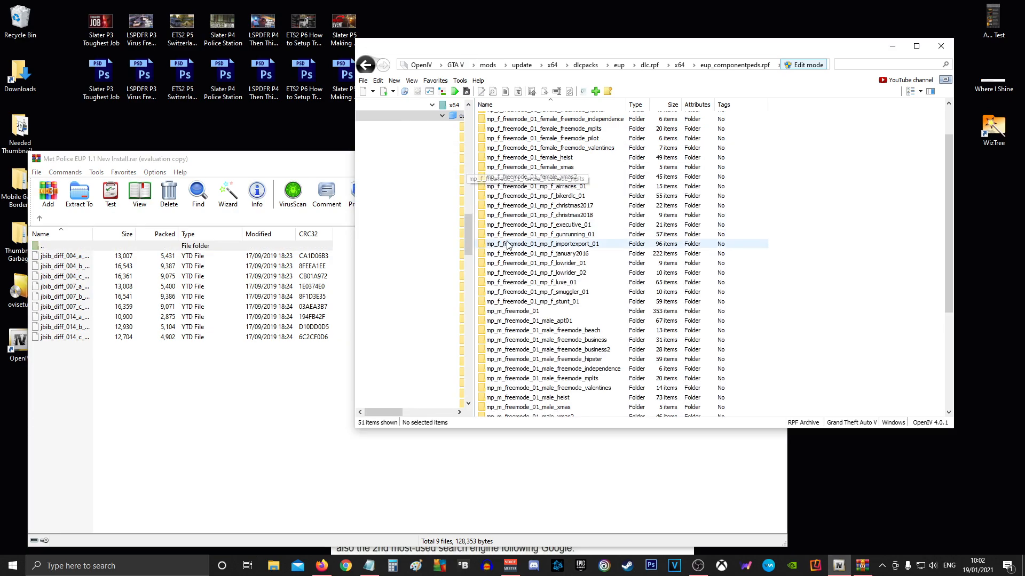
{"action": "double_click", "coordinate": [575, 244]}
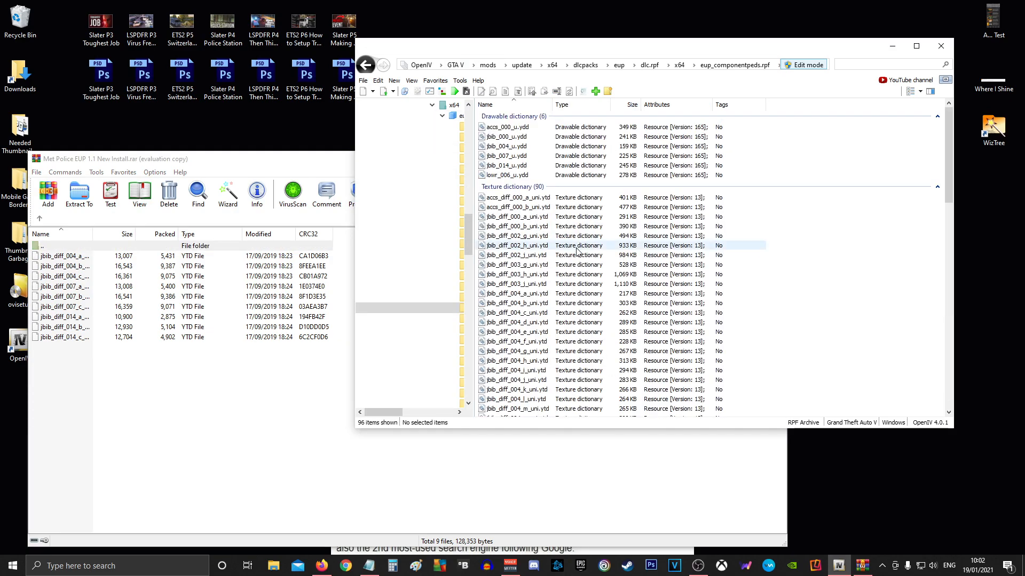
{"action": "scroll", "coordinate": [784, 253], "scroll_direction": "down", "scroll_amount": 5}
{"action": "scroll", "coordinate": [794, 249], "scroll_direction": "down", "scroll_amount": 17}
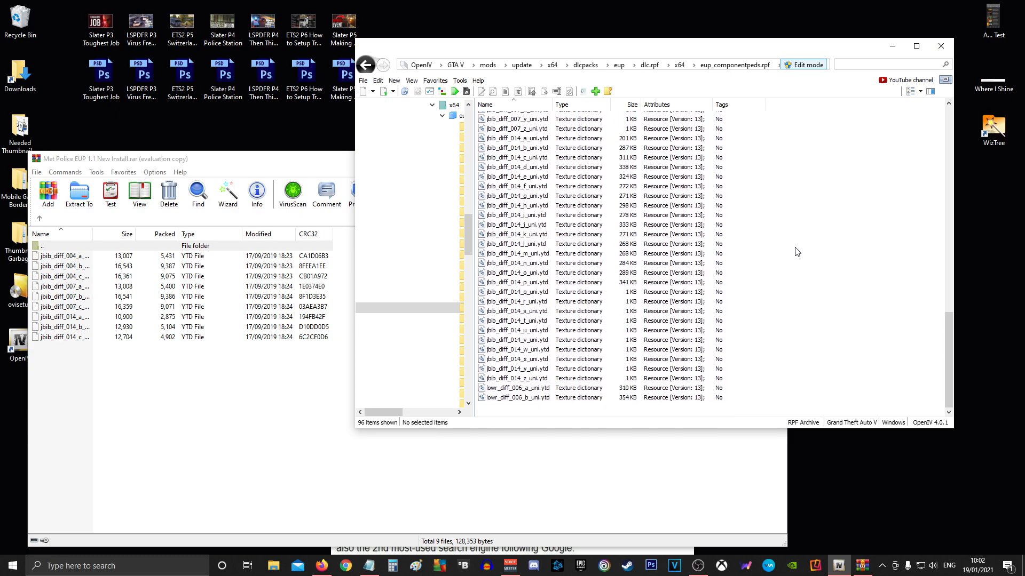
- Return both windows to their folder lists and copy mp_f_freemode_01_mp_f_importexport_01 from Frontline Policing into eup_componentpeds.rpf
{"action": "left_click", "coordinate": [366, 65]}
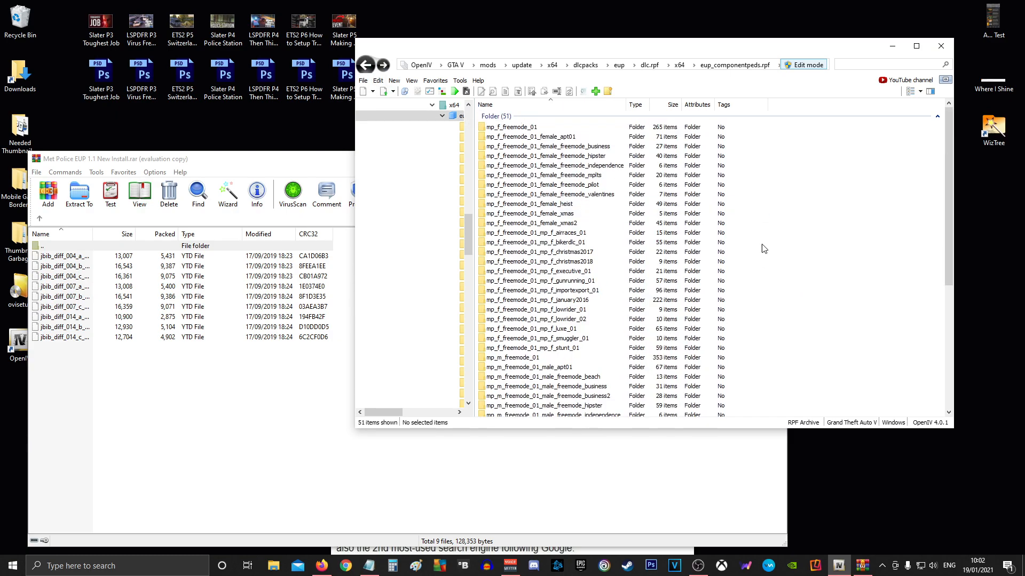
{"action": "left_click", "coordinate": [40, 218]}
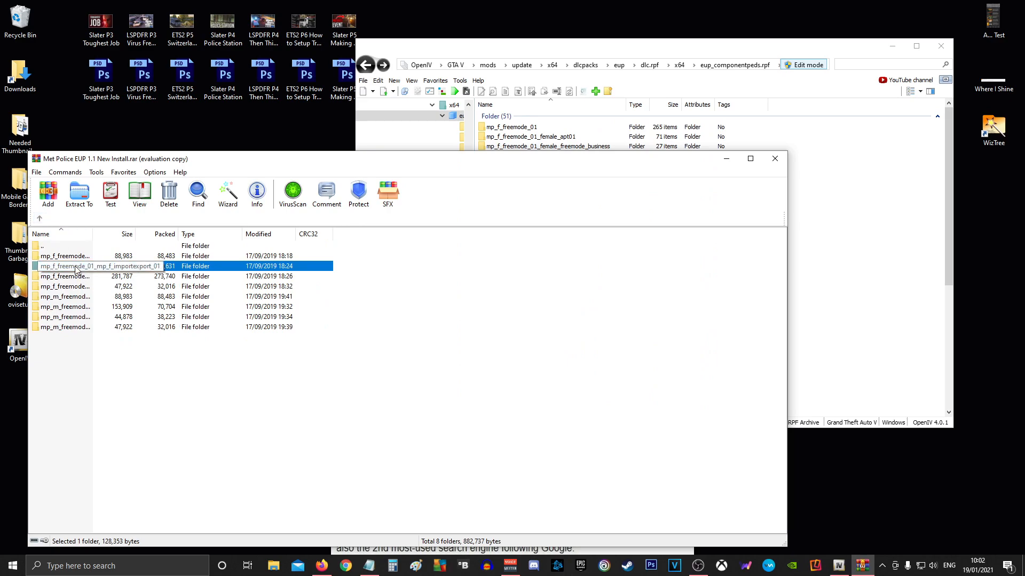
{"action": "left_click", "coordinate": [39, 218]}
{"action": "double_click", "coordinate": [106, 261]}
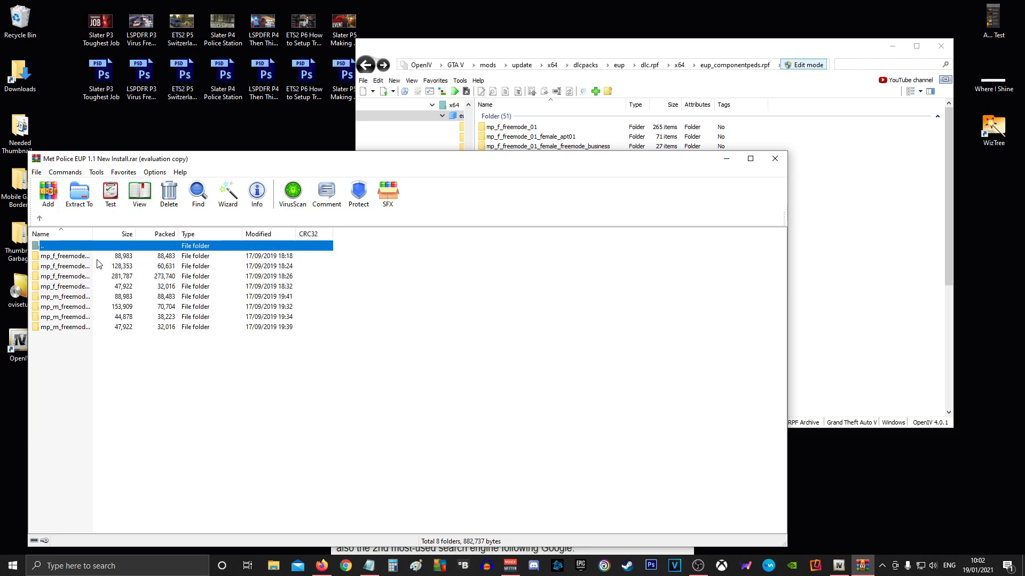
{"action": "left_click_drag", "start_coordinate": [78, 267], "coordinate": [863, 209]}
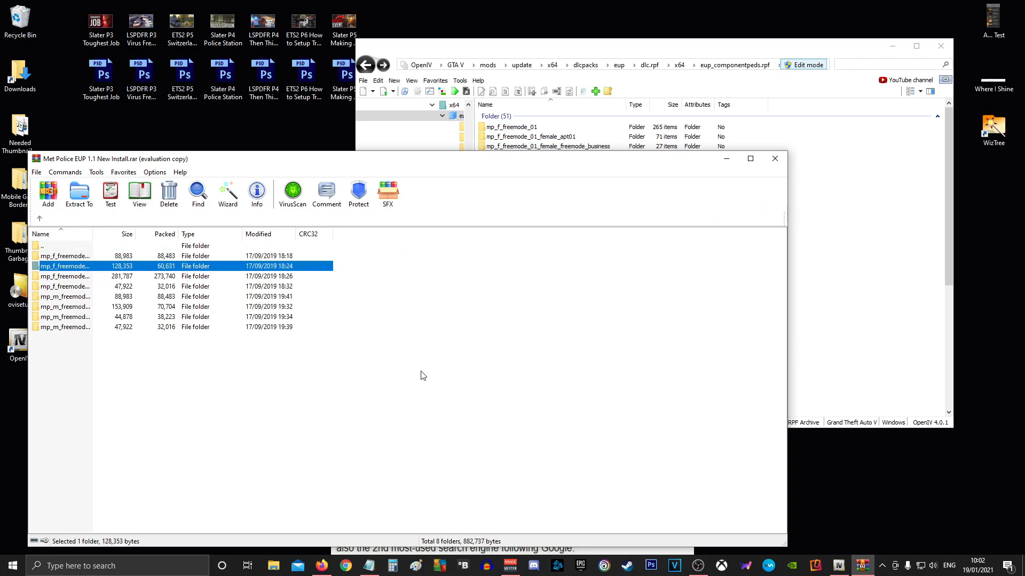
- Check the Frontline Policing folder mp_f_freemode_01_mp_f_january2016 against the folder names in eup_componentpeds.rpf
{"action": "left_click", "coordinate": [64, 366]}
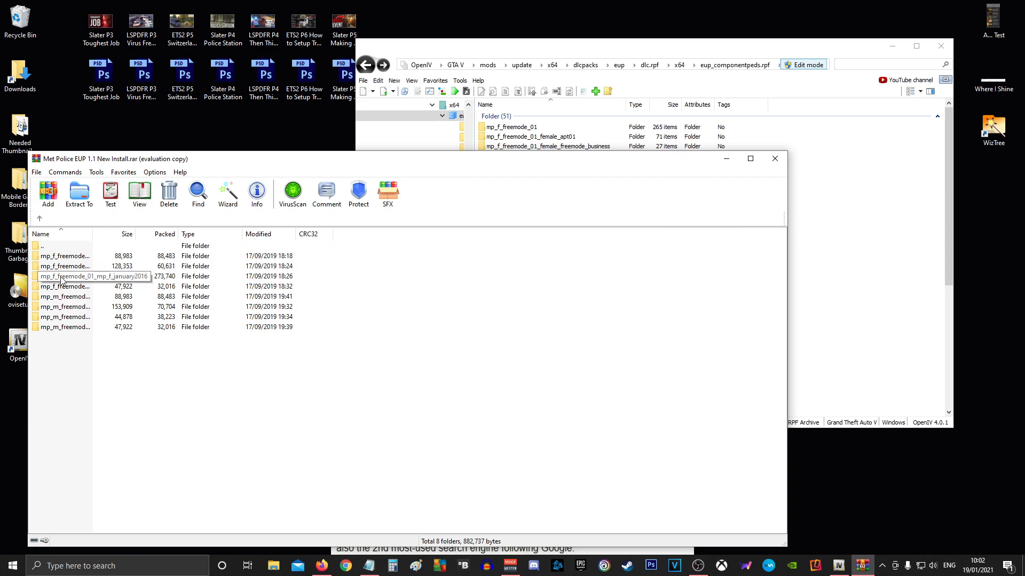
{"action": "left_click", "coordinate": [562, 51]}
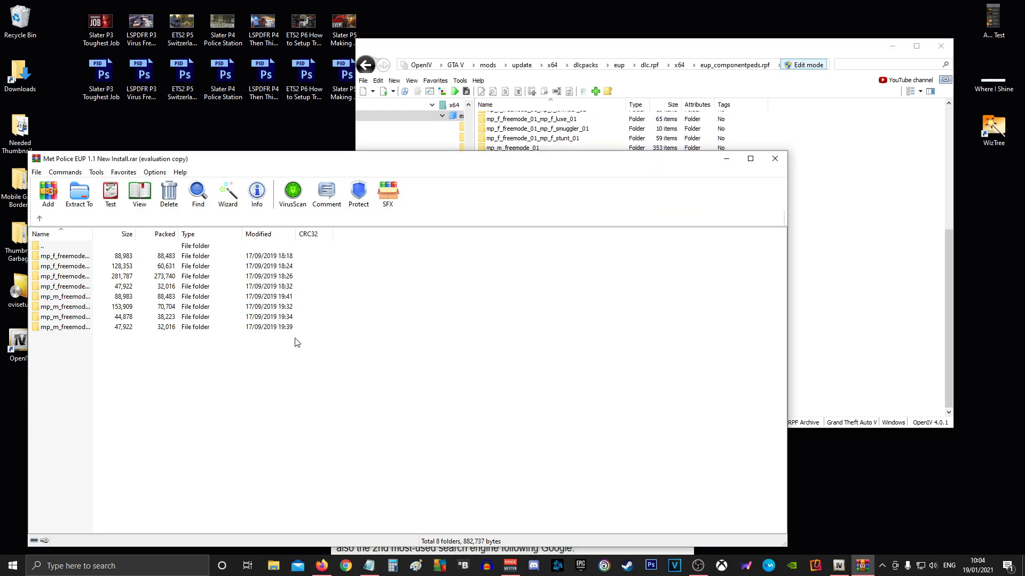
{"action": "left_click", "coordinate": [649, 55]}
{"action": "scroll", "coordinate": [583, 237], "scroll_direction": "up", "scroll_amount": 7}
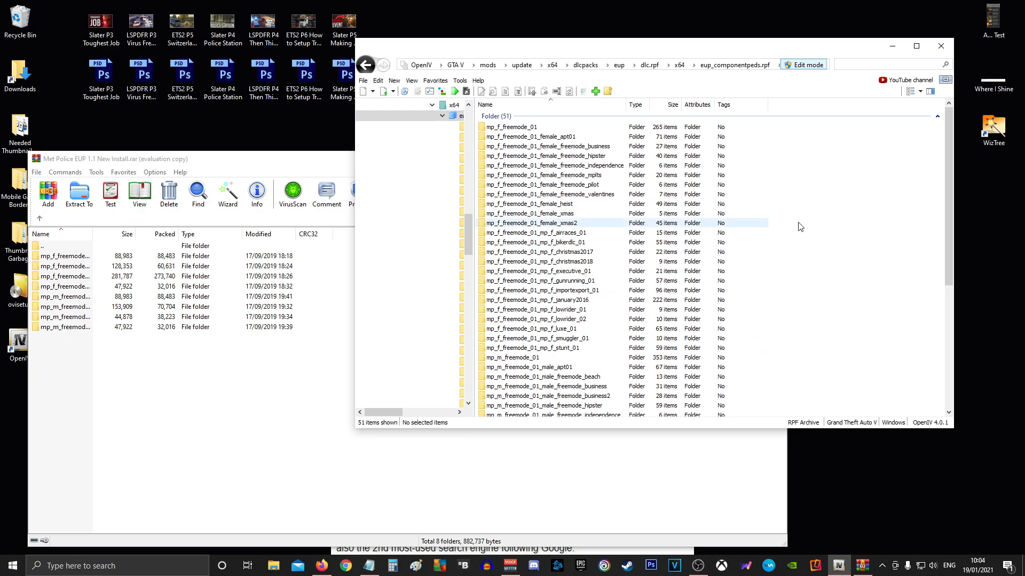
- Open the Roads & Transport folder in the Met Police EUP archive and reopen eup_componentpeds.rpf in OpenIV
{"action": "left_click", "coordinate": [39, 218]}
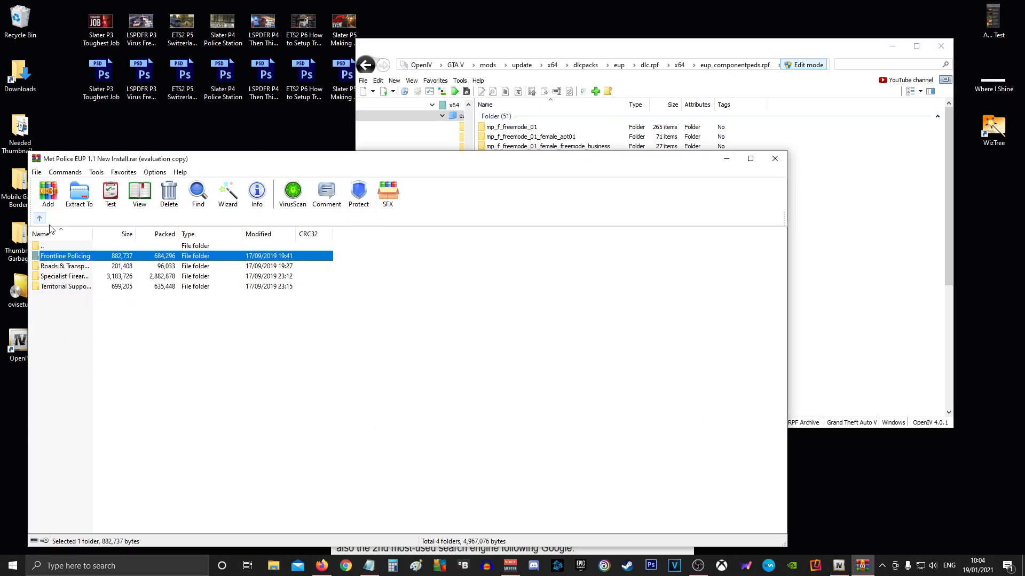
{"action": "double_click", "coordinate": [98, 267]}
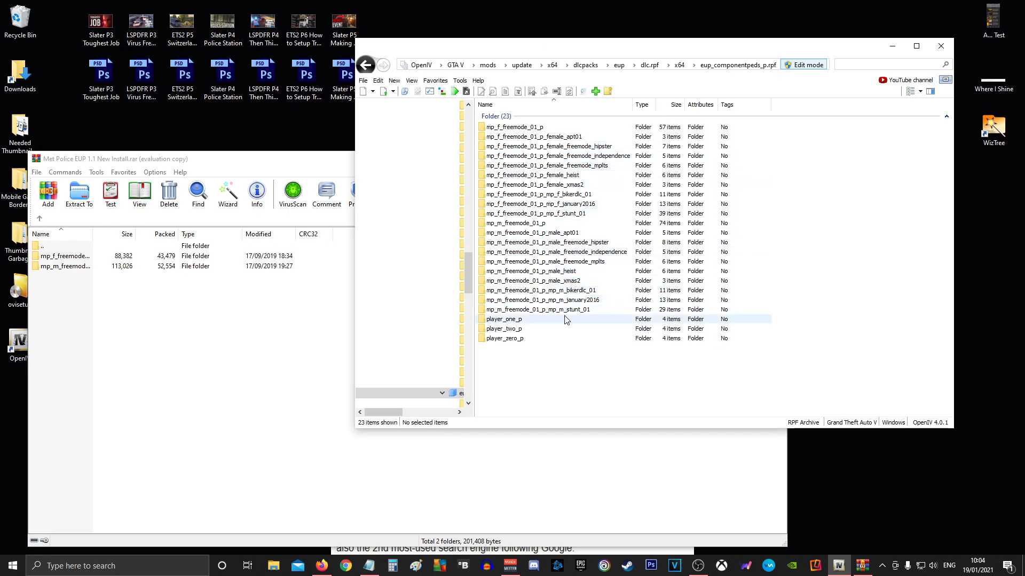
{"action": "left_click", "coordinate": [367, 64]}
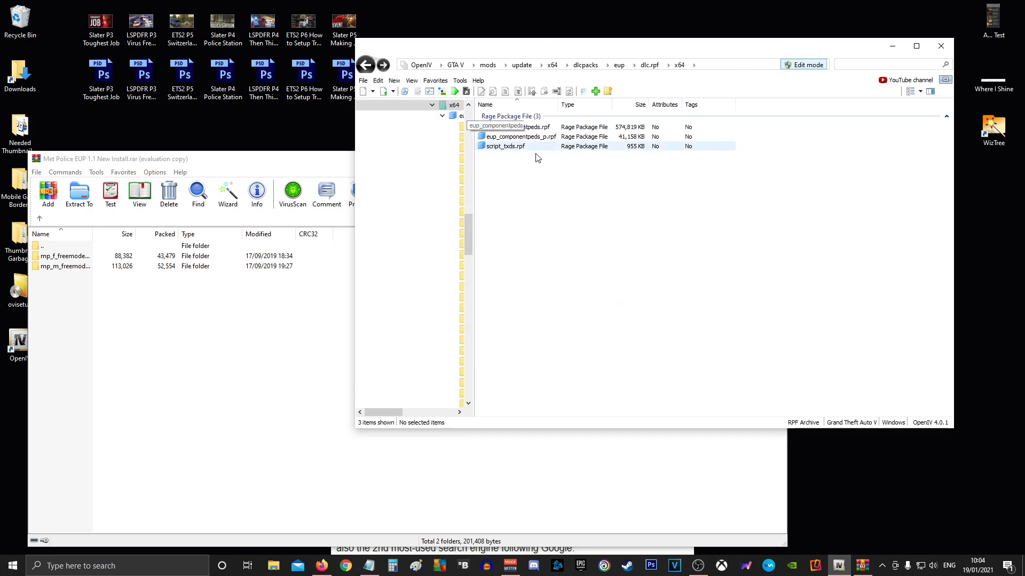
{"action": "double_click", "coordinate": [512, 126]}
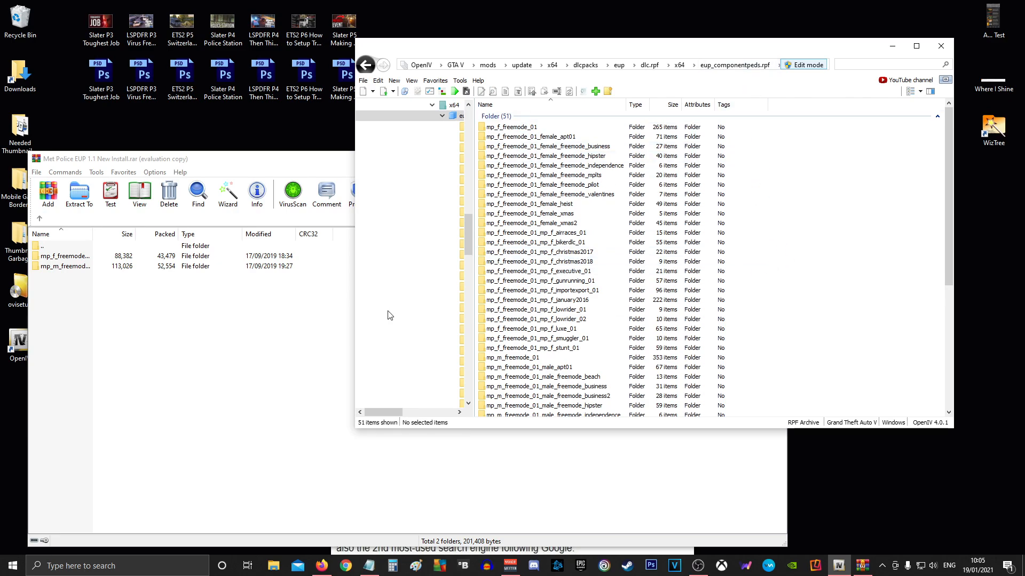
- Find the OpenIV folder matching the archive's mp_f_freemode_01_mp_f_importexport_01 and open it
{"action": "left_click", "coordinate": [96, 305]}
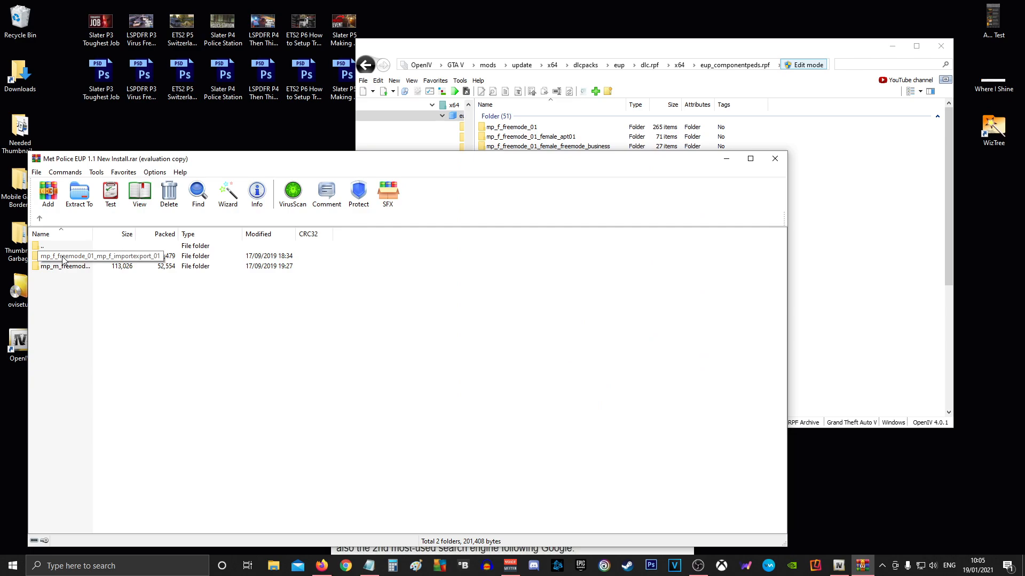
{"action": "left_click", "coordinate": [576, 53]}
{"action": "scroll", "coordinate": [623, 220], "scroll_direction": "down", "scroll_amount": 1}
{"action": "scroll", "coordinate": [623, 220], "scroll_direction": "down", "scroll_amount": 4}
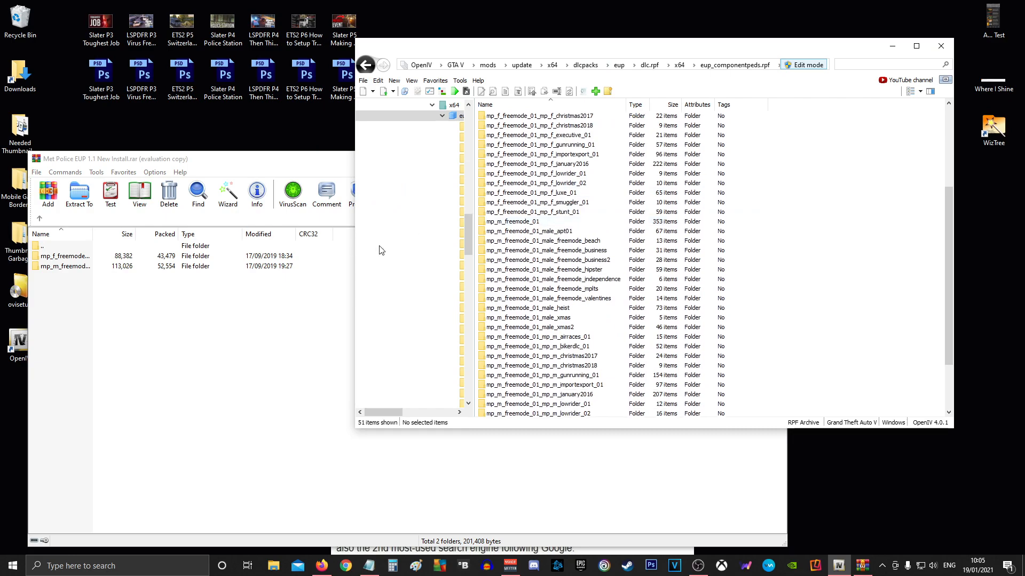
{"action": "scroll", "coordinate": [563, 257], "scroll_direction": "up", "scroll_amount": 4}
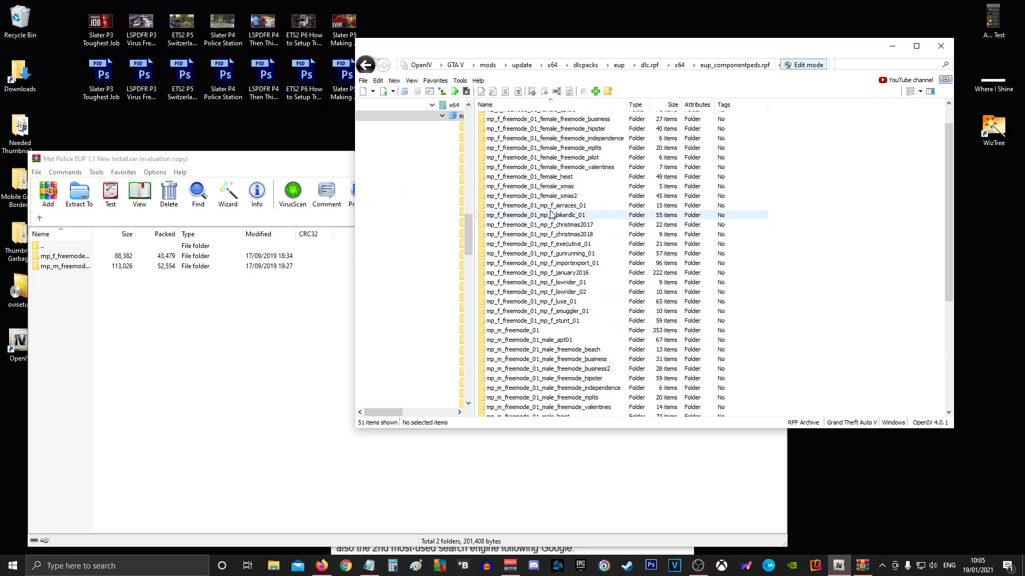
{"action": "left_click", "coordinate": [575, 266]}
{"action": "double_click", "coordinate": [576, 265]}
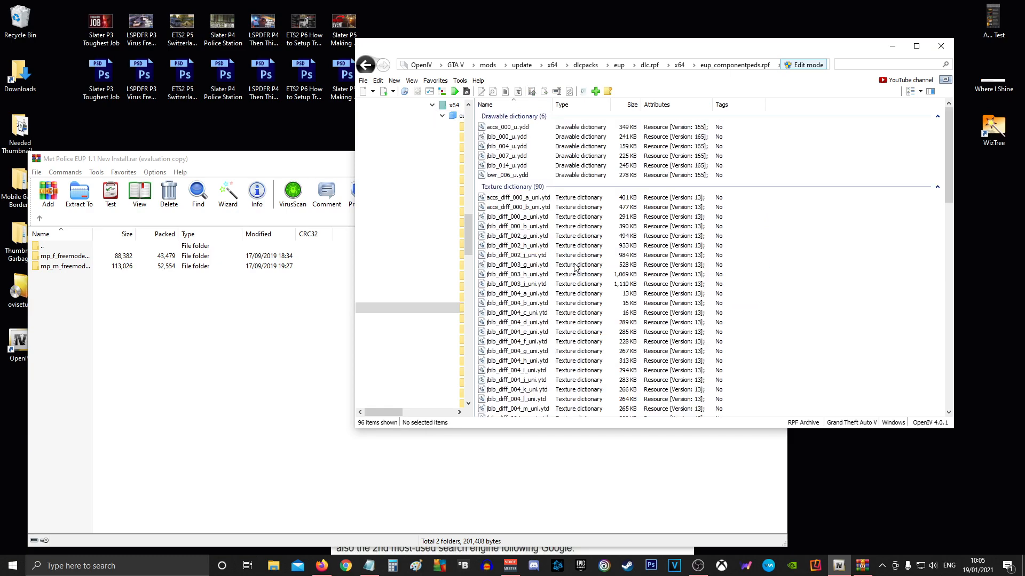
- Open the same importexport folder in the Roads & Transport archive and compare its jbib_diff_004 and jbib_diff_007 textures with OpenIV's
{"action": "double_click", "coordinate": [67, 257]}
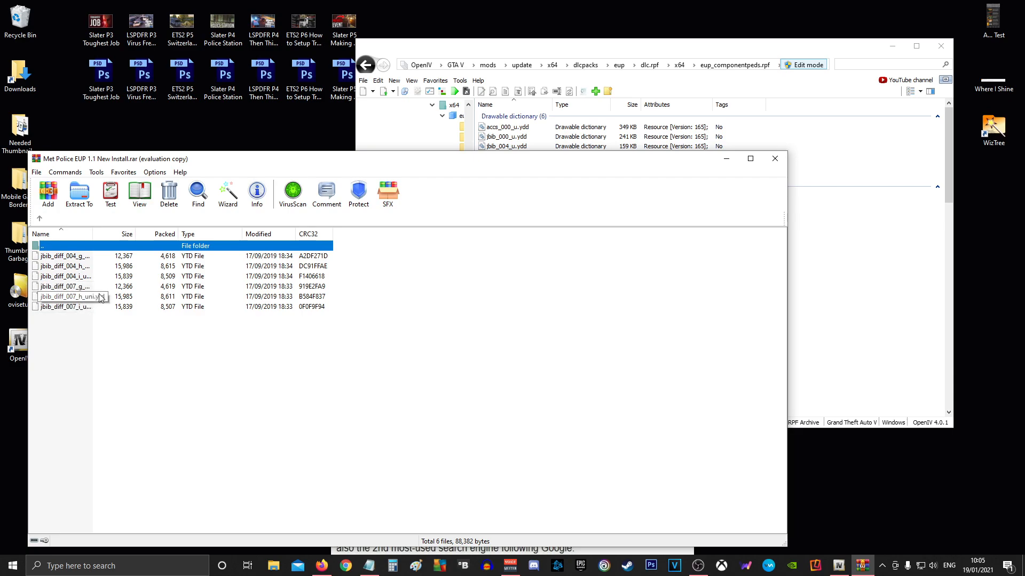
{"action": "left_click", "coordinate": [617, 43]}
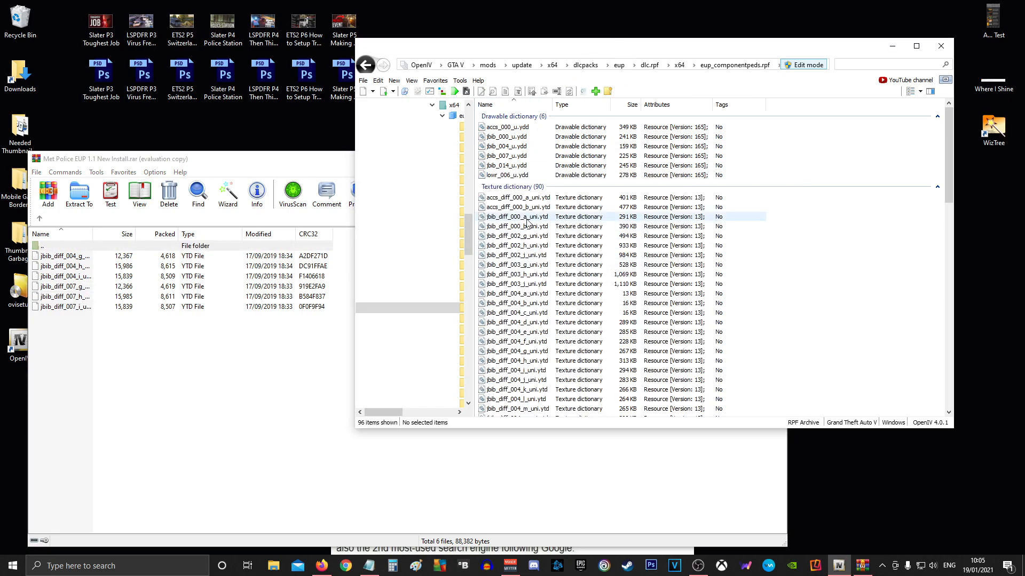
{"action": "scroll", "coordinate": [529, 230], "scroll_direction": "down", "scroll_amount": 13}
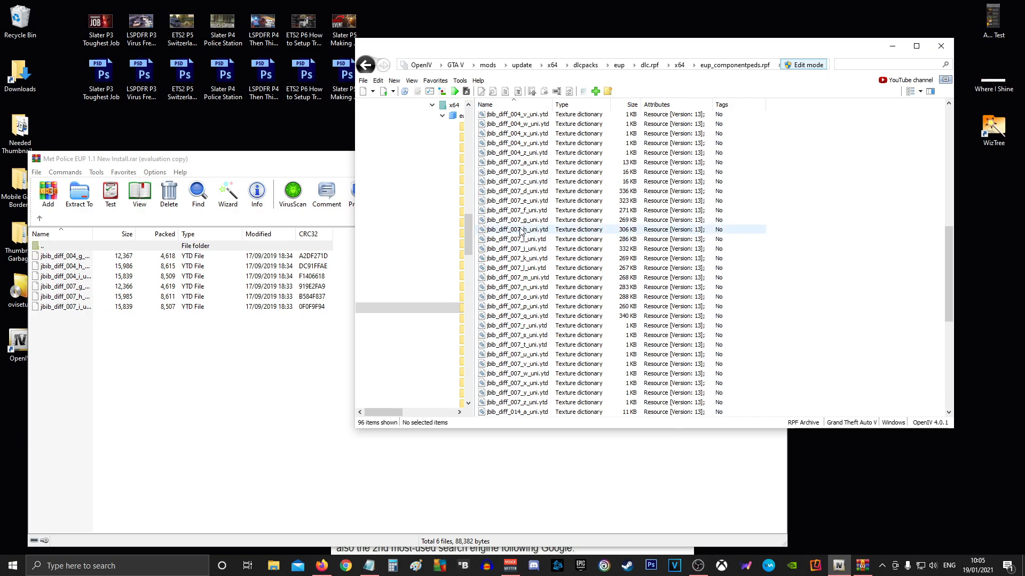
- Return both windows to their folder lists and copy the male mp_m_freemode folder from Roads & Transport into eup_componentpeds.rpf
{"action": "left_click", "coordinate": [40, 219]}
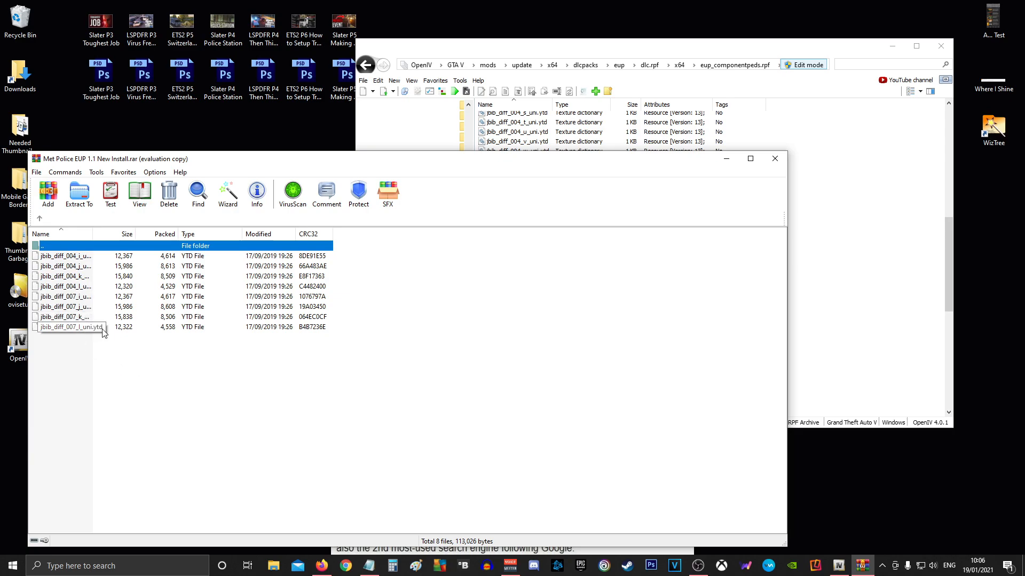
{"action": "left_click", "coordinate": [608, 42]}
{"action": "left_click", "coordinate": [366, 64]}
{"action": "scroll", "coordinate": [483, 223], "scroll_direction": "down", "scroll_amount": 3}
{"action": "double_click", "coordinate": [65, 246]}
{"action": "left_click", "coordinate": [82, 282]}
{"action": "left_click_drag", "start_coordinate": [76, 268], "coordinate": [864, 278]}
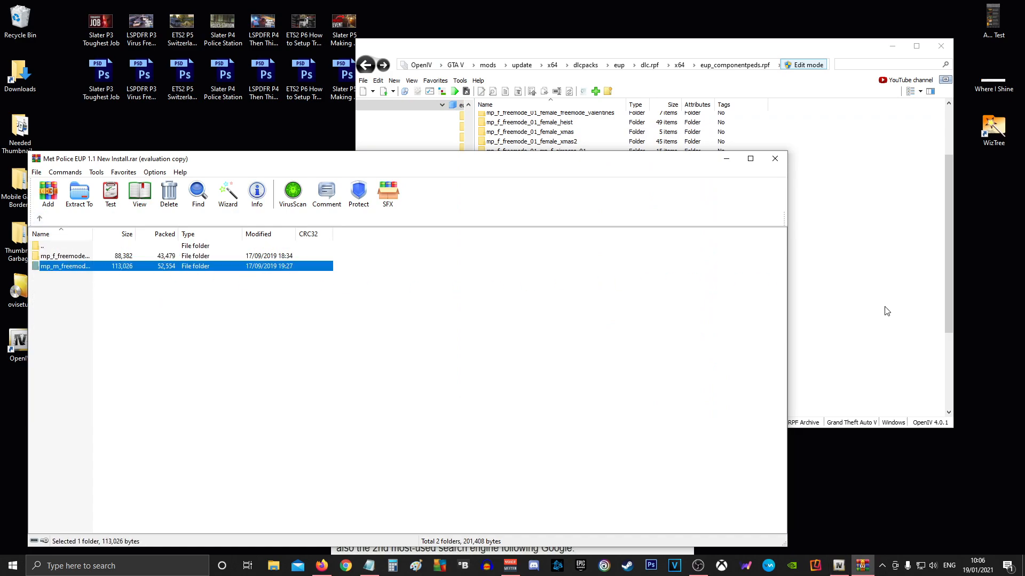
- Open the Specialist Firearms folder in the Met Police EUP archive and switch OpenIV from eup_componentpeds_p.rpf to eup_componentpeds.rpf
{"action": "left_click", "coordinate": [40, 219]}
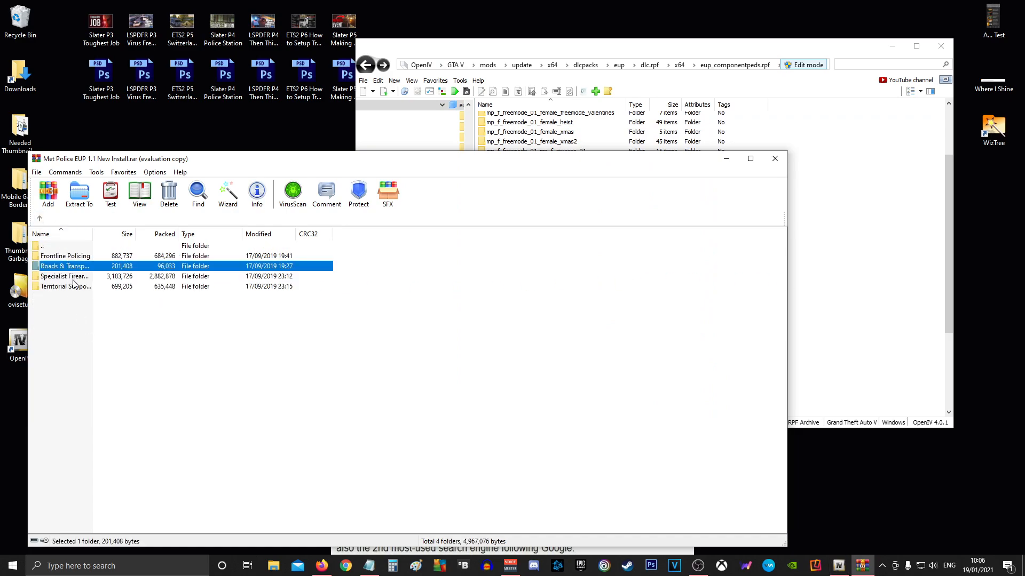
{"action": "double_click", "coordinate": [104, 277]}
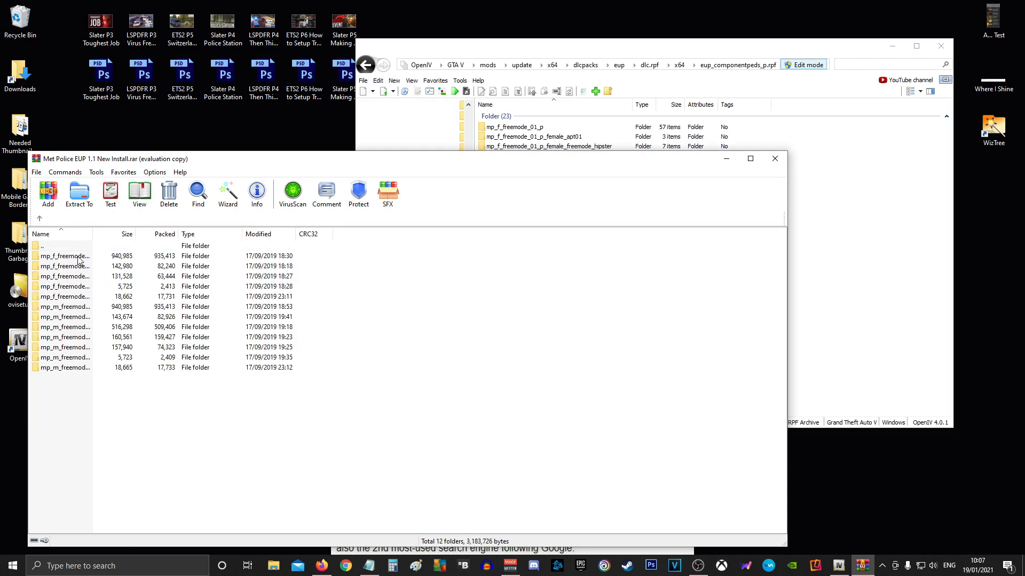
{"action": "left_click", "coordinate": [570, 46]}
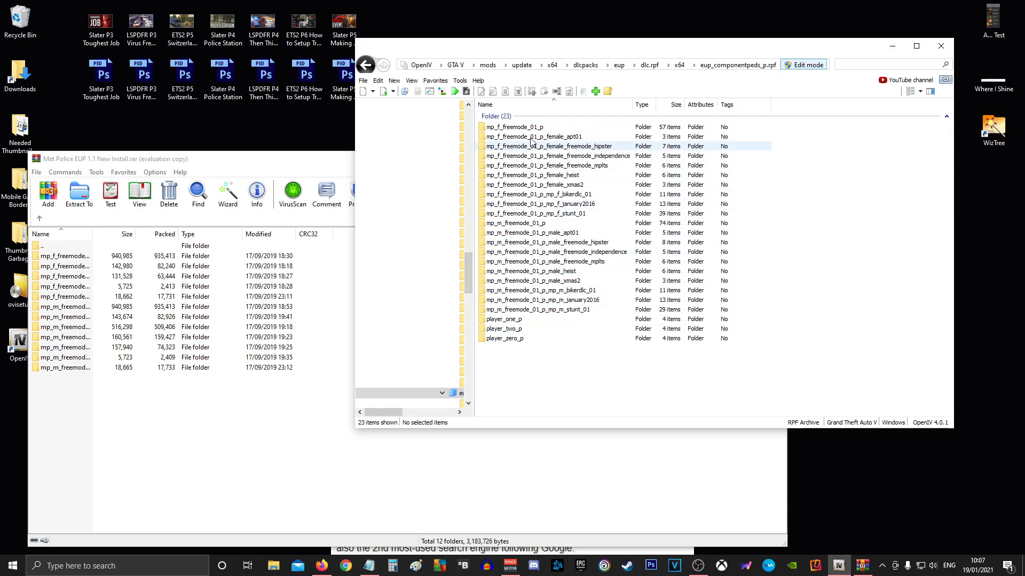
{"action": "left_click", "coordinate": [365, 65]}
{"action": "double_click", "coordinate": [503, 132]}
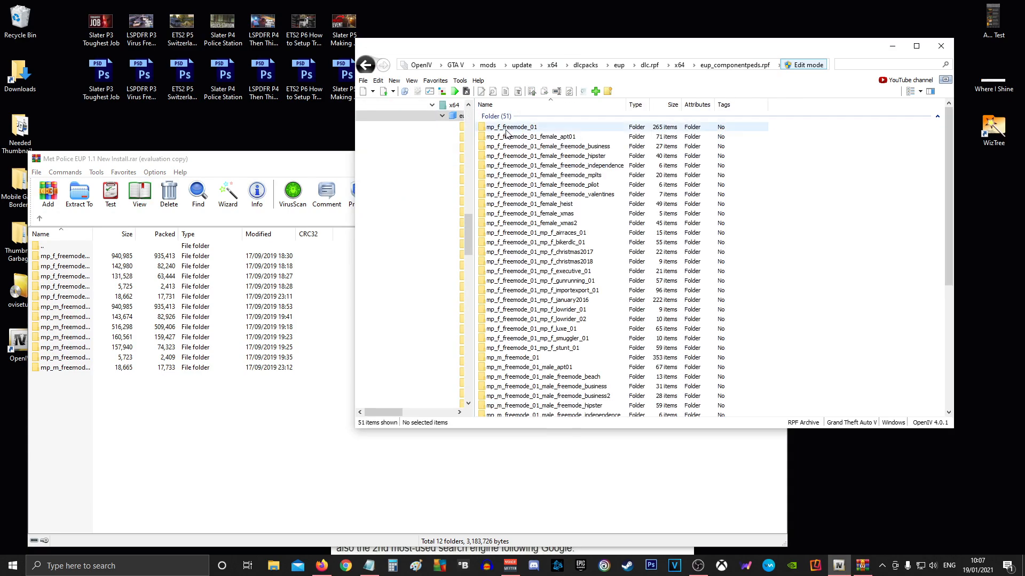
- Copy the first female mp_f_freemode folder from Specialist Firearms into eup_componentpeds.rpf
{"action": "left_click", "coordinate": [67, 271]}
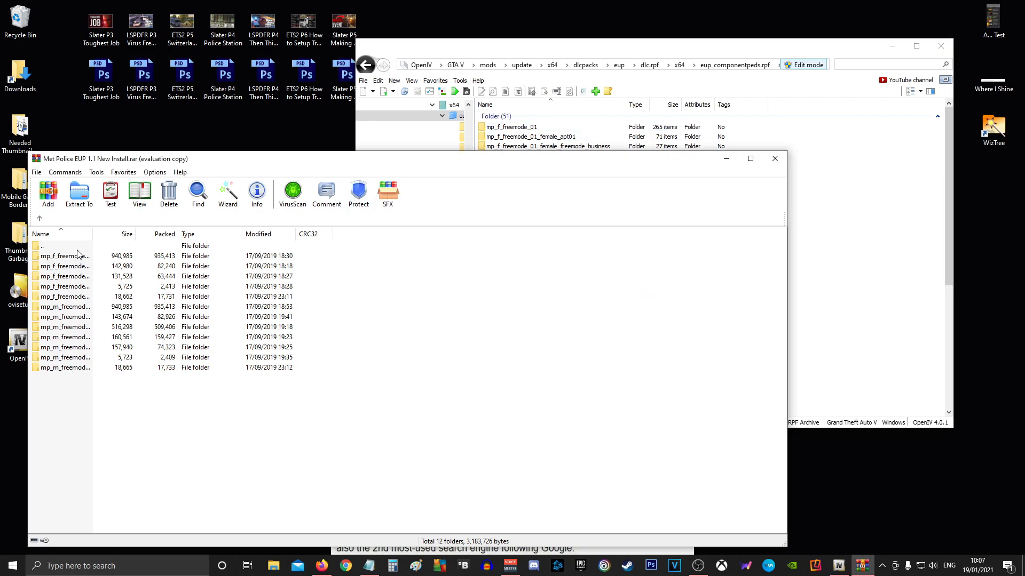
{"action": "left_click_drag", "start_coordinate": [79, 258], "coordinate": [844, 192]}
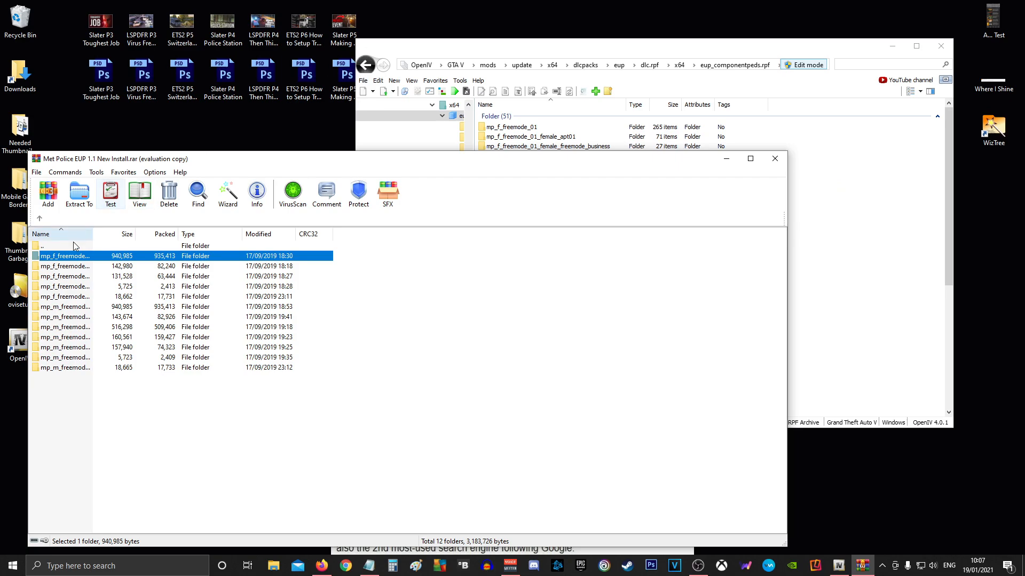
{"action": "left_click", "coordinate": [66, 277]}
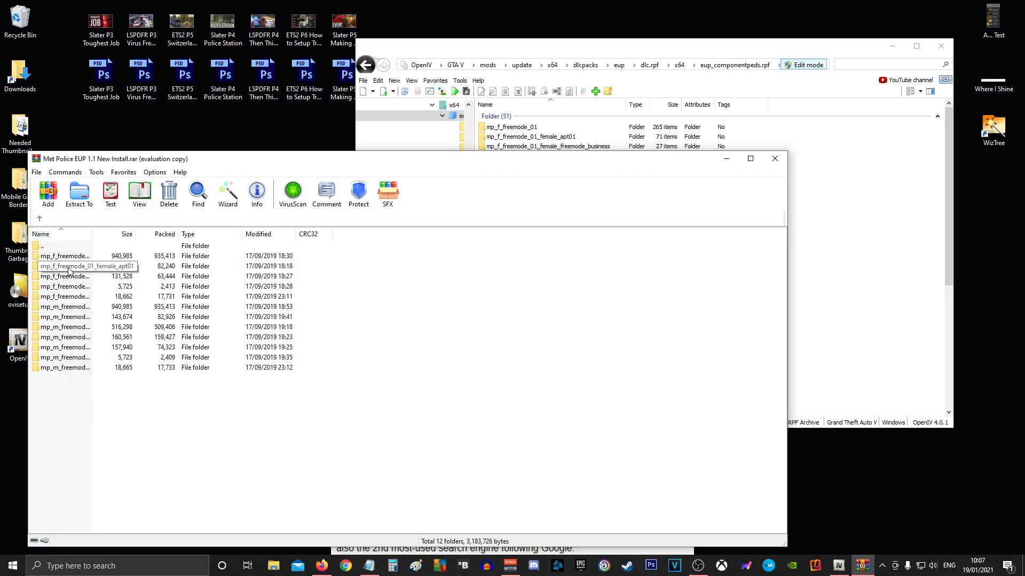
- Check eup_componentpeds_p.rpf and eup_componentpeds.rpf for the folder matching the archive's mp_f_freemode_01_female_apt01
{"action": "left_click", "coordinate": [365, 65]}
{"action": "double_click", "coordinate": [520, 137]}
{"action": "left_click", "coordinate": [104, 274]}
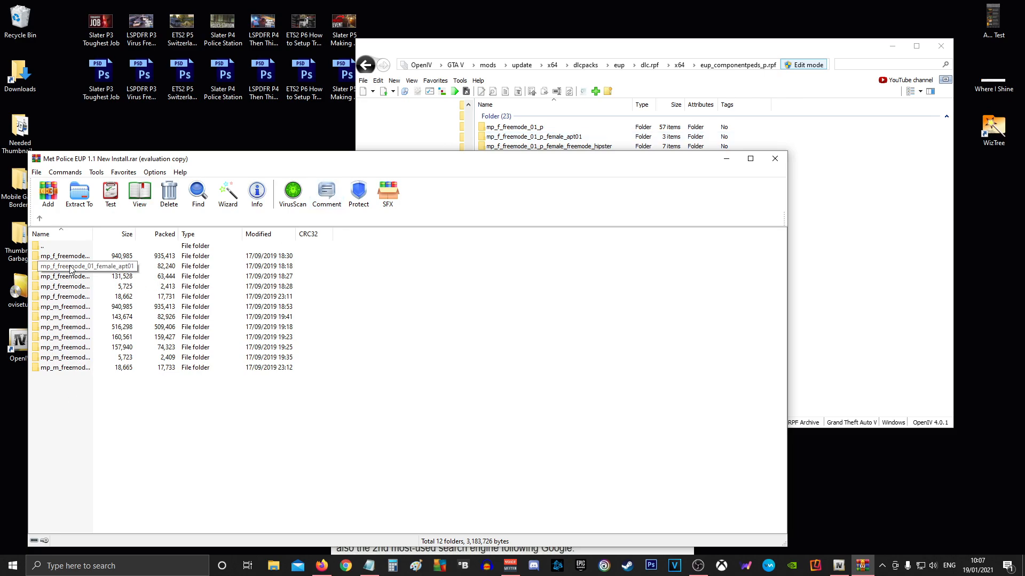
{"action": "left_click", "coordinate": [366, 65]}
{"action": "double_click", "coordinate": [522, 126]}
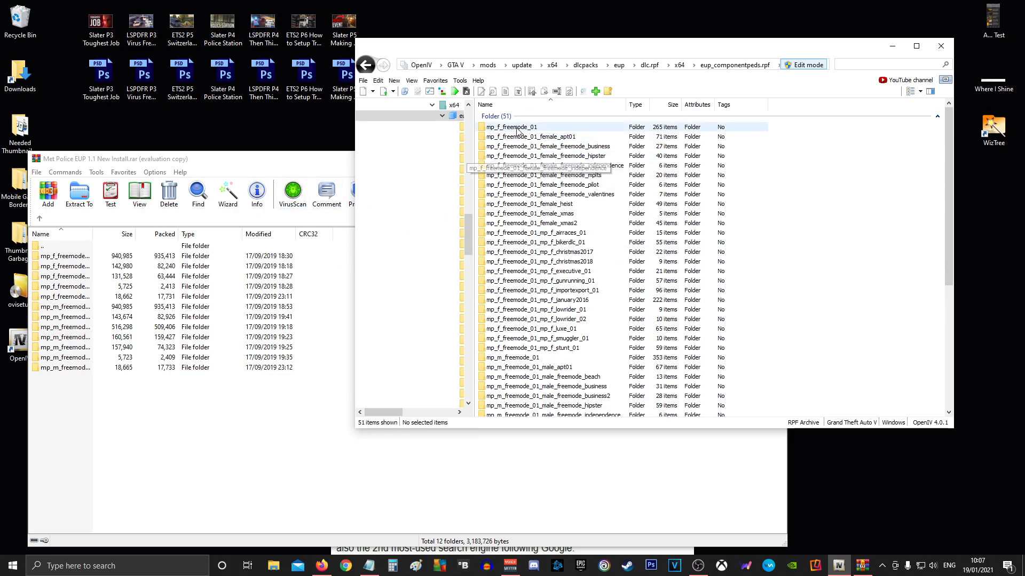
- Copy the mp_f_freemode_01_female_apt01 folder from Specialist Firearms into eup_componentpeds.rpf
{"action": "left_click", "coordinate": [98, 424]}
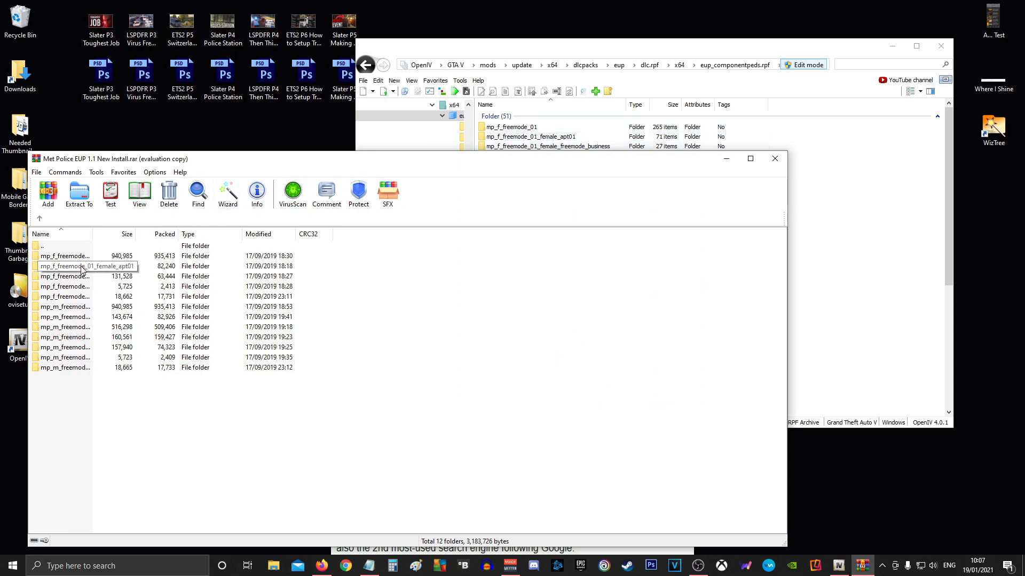
{"action": "left_click_drag", "start_coordinate": [78, 270], "coordinate": [177, 386]}
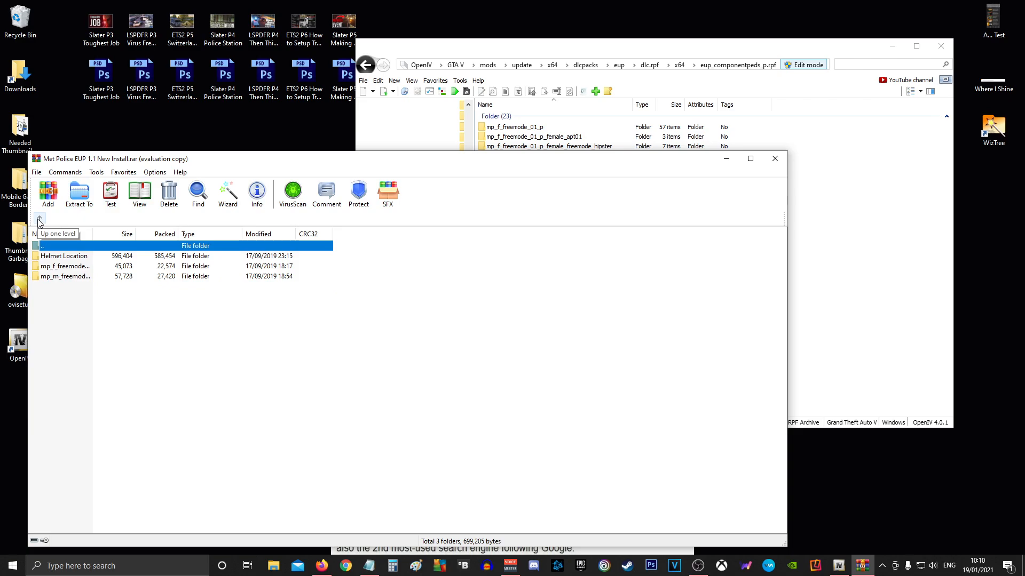
- Return OpenIV to the eup x64 folder and look through the archive's Roads & Transport and Specialist Firearms folders
{"action": "left_click", "coordinate": [39, 220]}
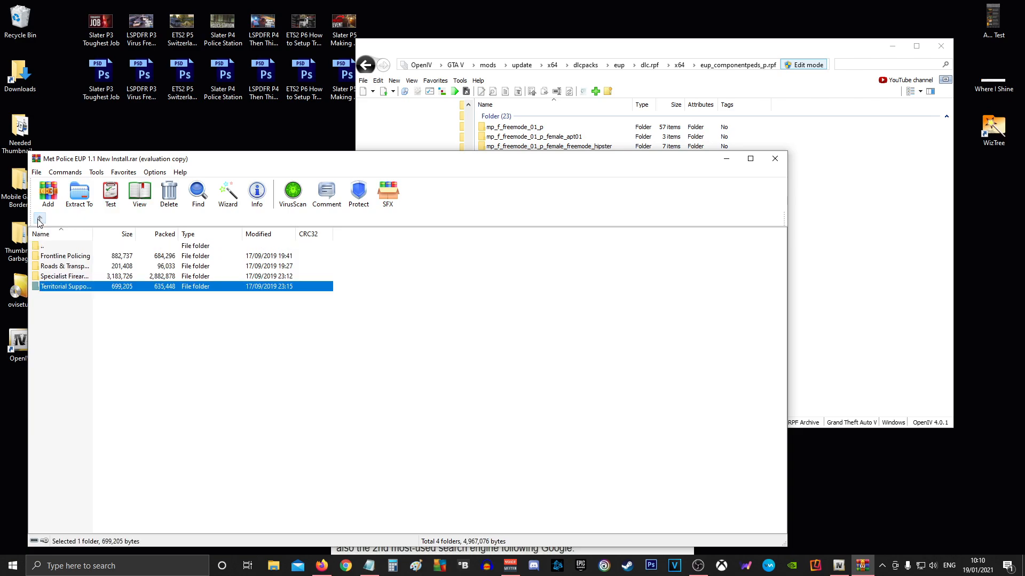
{"action": "left_click", "coordinate": [537, 47]}
{"action": "left_click", "coordinate": [365, 64]}
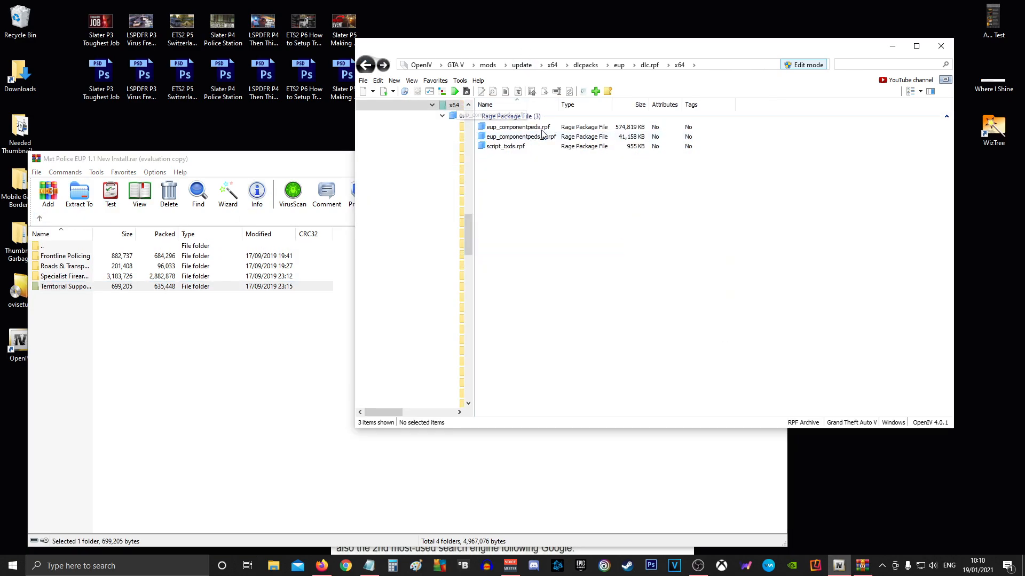
{"action": "double_click", "coordinate": [77, 267]}
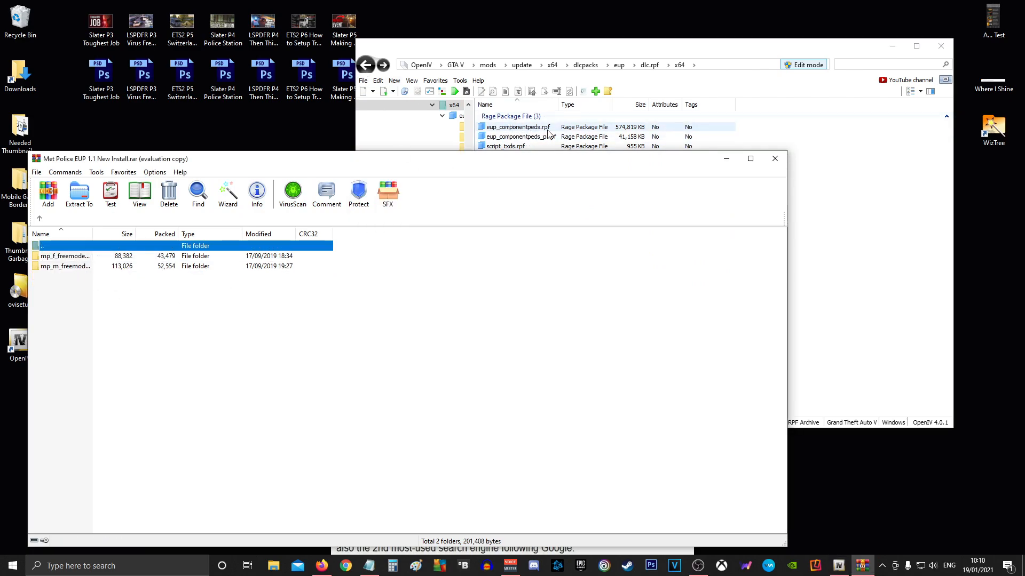
{"action": "left_click", "coordinate": [42, 219]}
{"action": "double_click", "coordinate": [72, 276]}
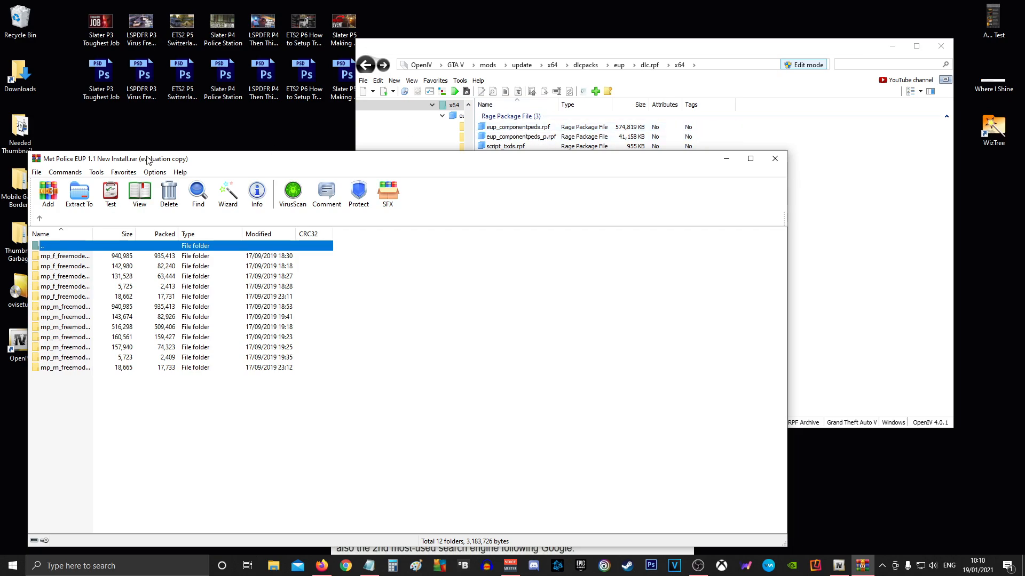
- Open the Helmet Location folder inside the archive's Territorial Support category
{"action": "left_click", "coordinate": [40, 218]}
{"action": "double_click", "coordinate": [83, 285]}
{"action": "left_click", "coordinate": [76, 257]}
{"action": "double_click", "coordinate": [76, 257]}
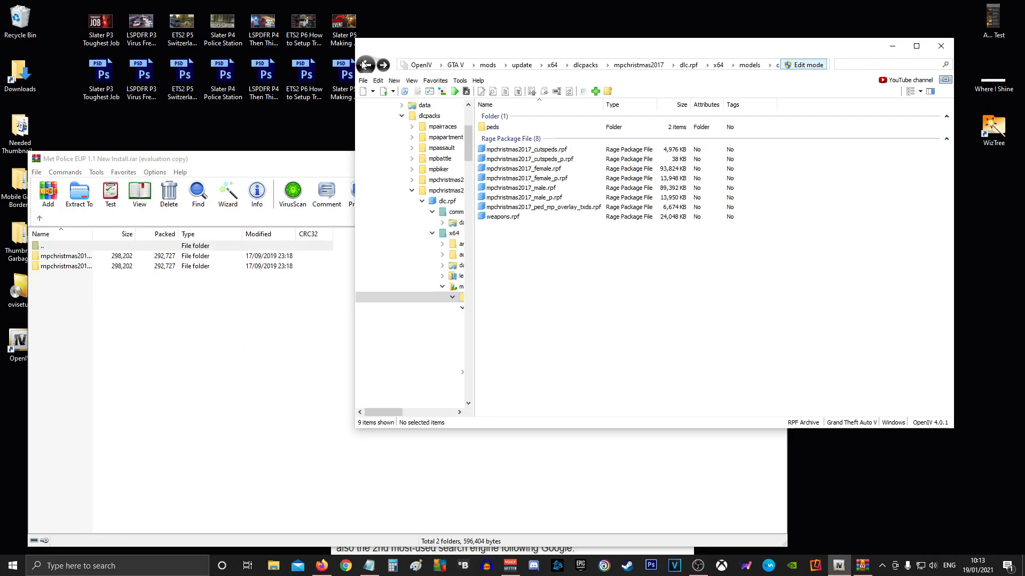
- Go back to the mods folder in OpenIV and open mpchristmas2017 under update/x64/dlcpacks
{"action": "left_click", "coordinate": [366, 65]}
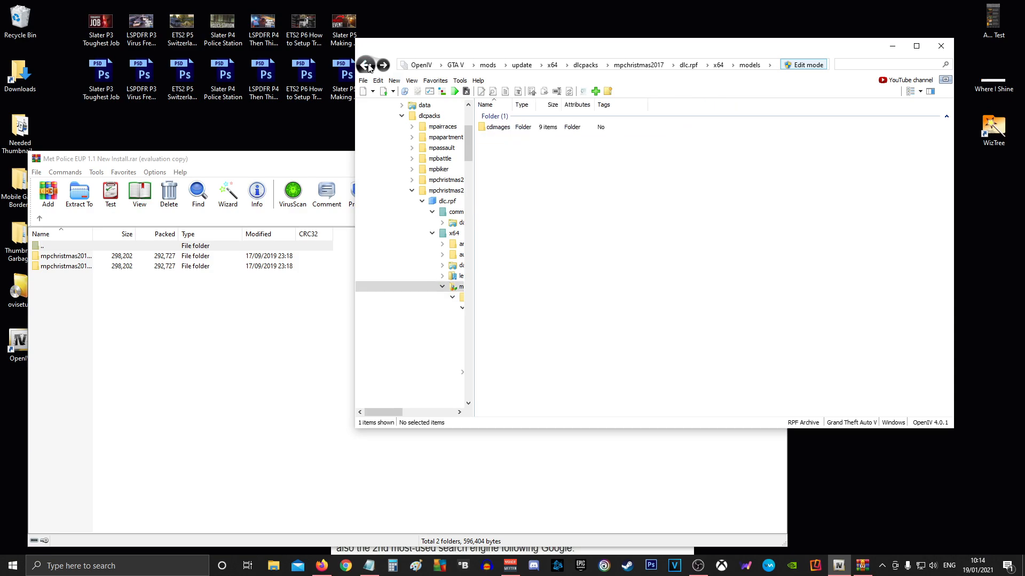
{"action": "left_click", "coordinate": [366, 66]}
{"action": "left_click", "coordinate": [366, 65]}
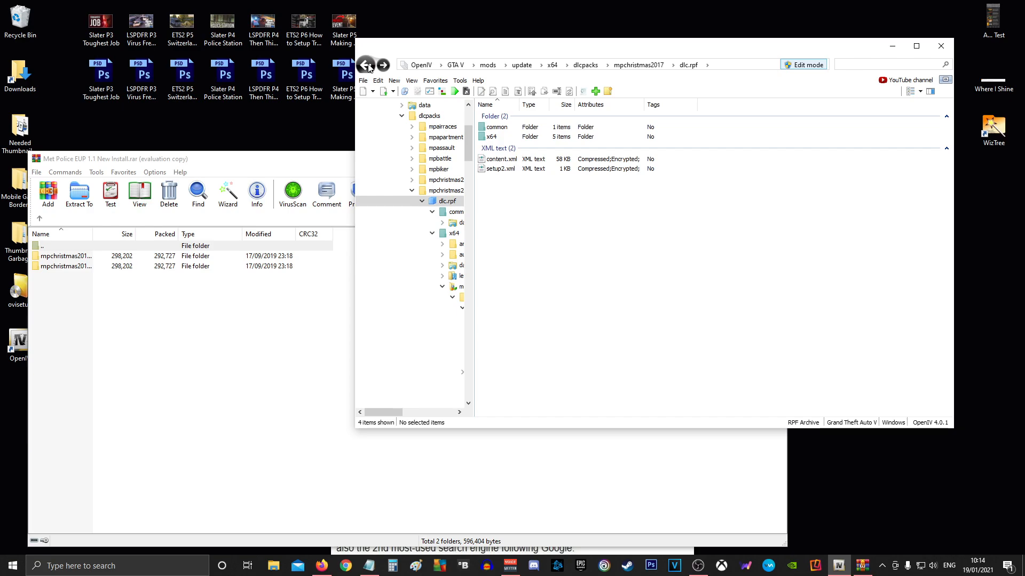
{"action": "left_click", "coordinate": [488, 65]}
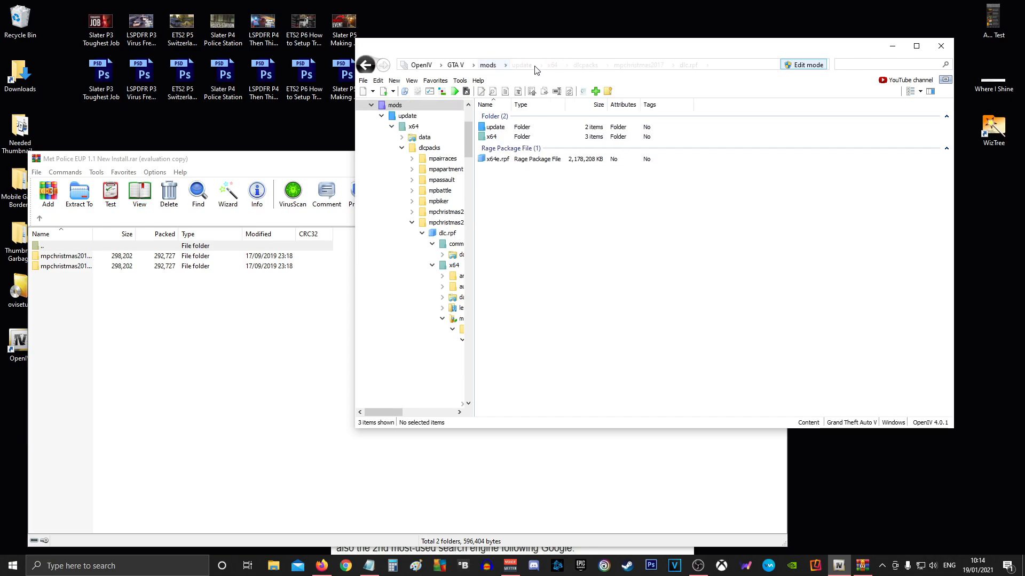
{"action": "double_click", "coordinate": [499, 127]}
{"action": "double_click", "coordinate": [508, 131]}
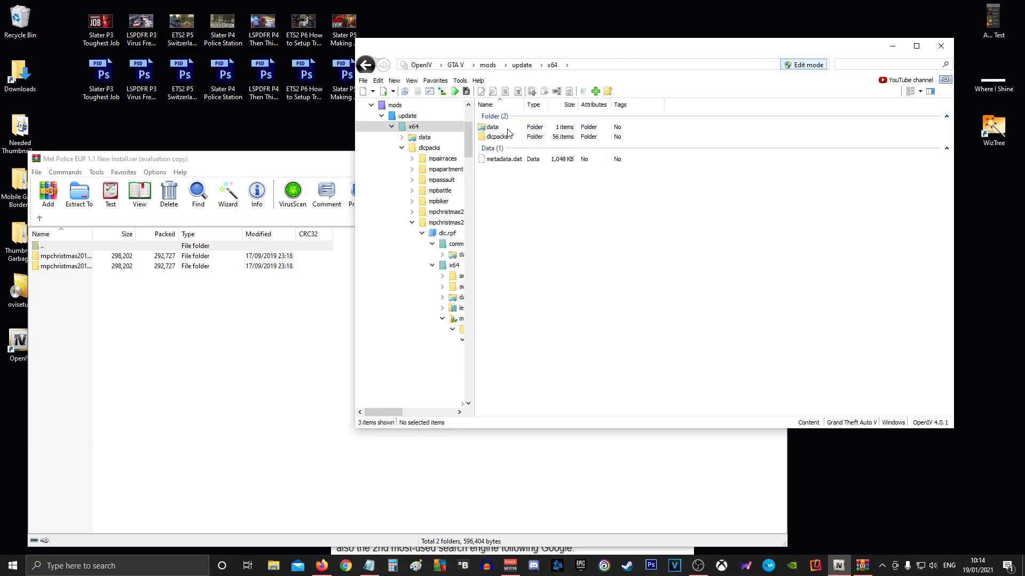
{"action": "double_click", "coordinate": [511, 138]}
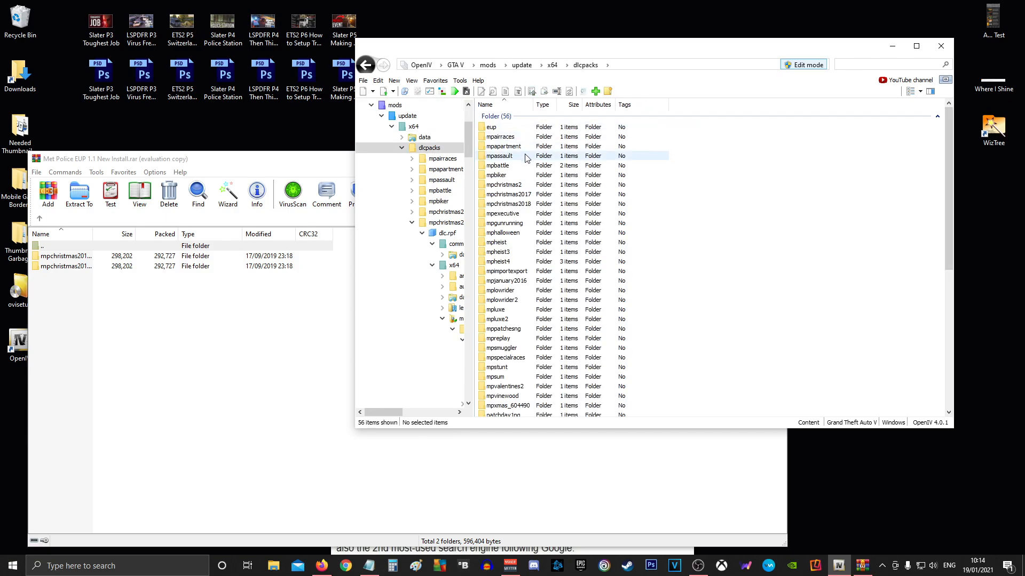
{"action": "double_click", "coordinate": [508, 195]}
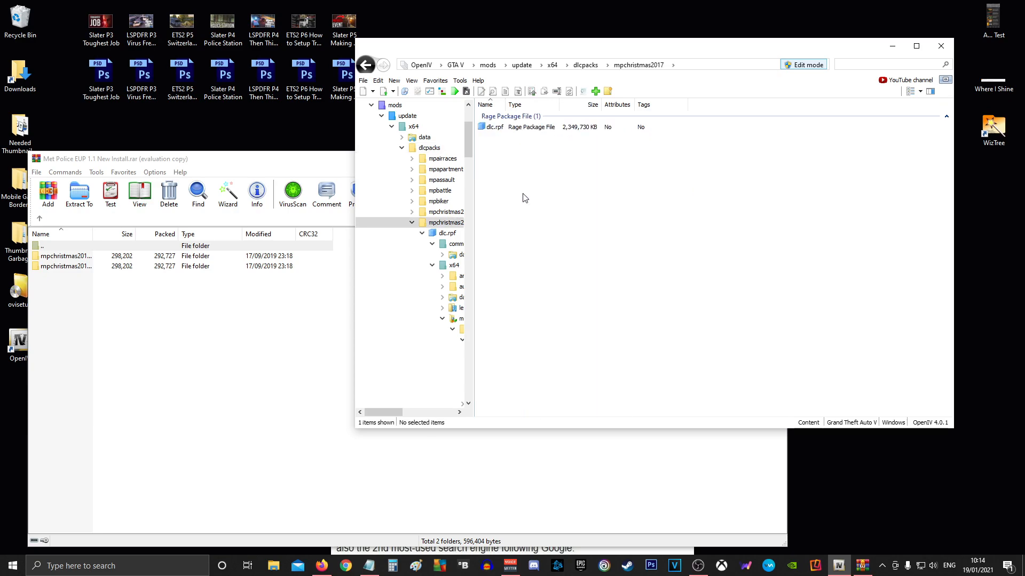
- Open the models/cdimages folder inside the x64 folder of mpchristmas2017's dlc.rpf
{"action": "double_click", "coordinate": [499, 128]}
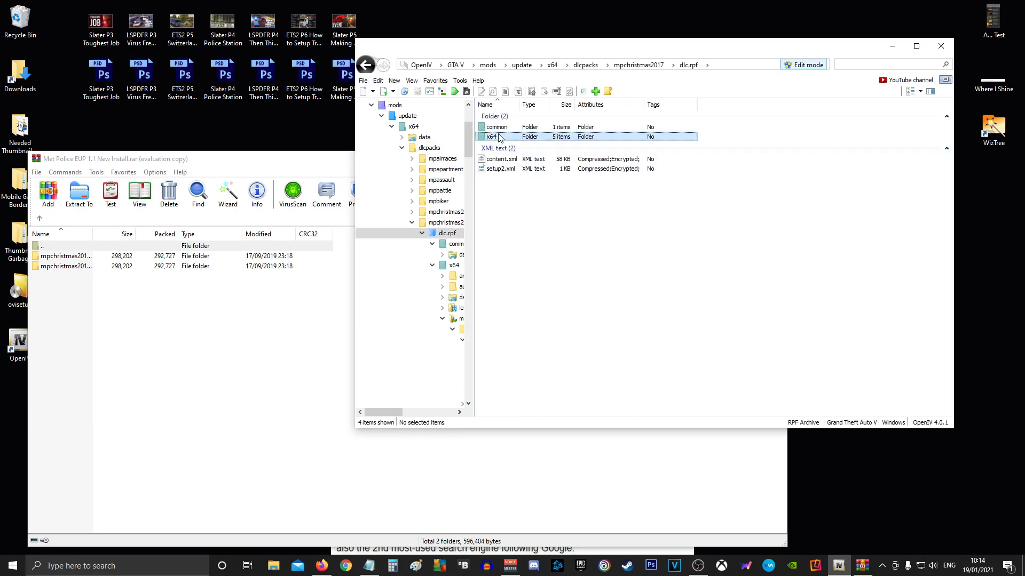
{"action": "double_click", "coordinate": [496, 137]}
{"action": "left_click", "coordinate": [501, 166]}
{"action": "double_click", "coordinate": [497, 165]}
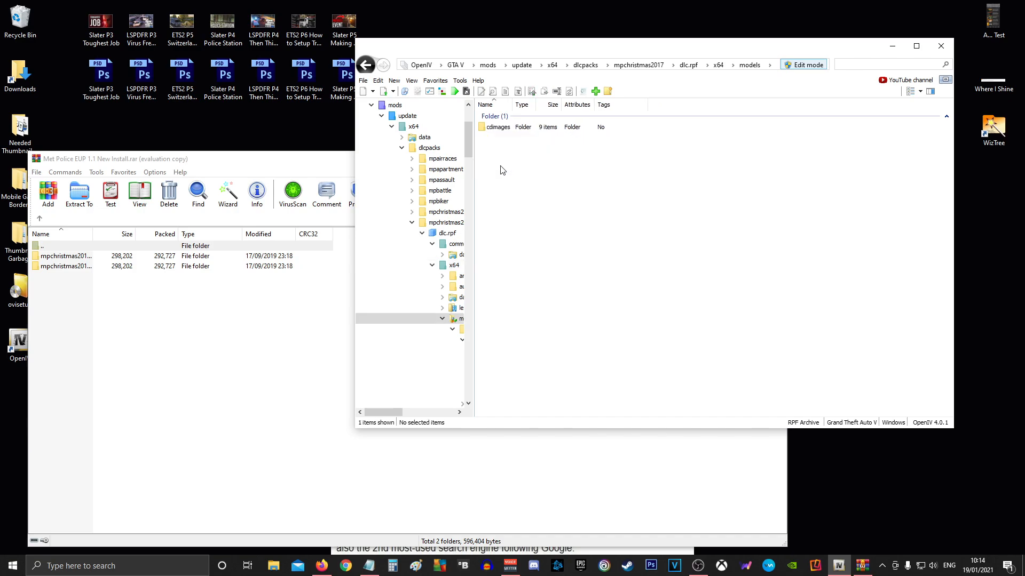
{"action": "double_click", "coordinate": [501, 128]}
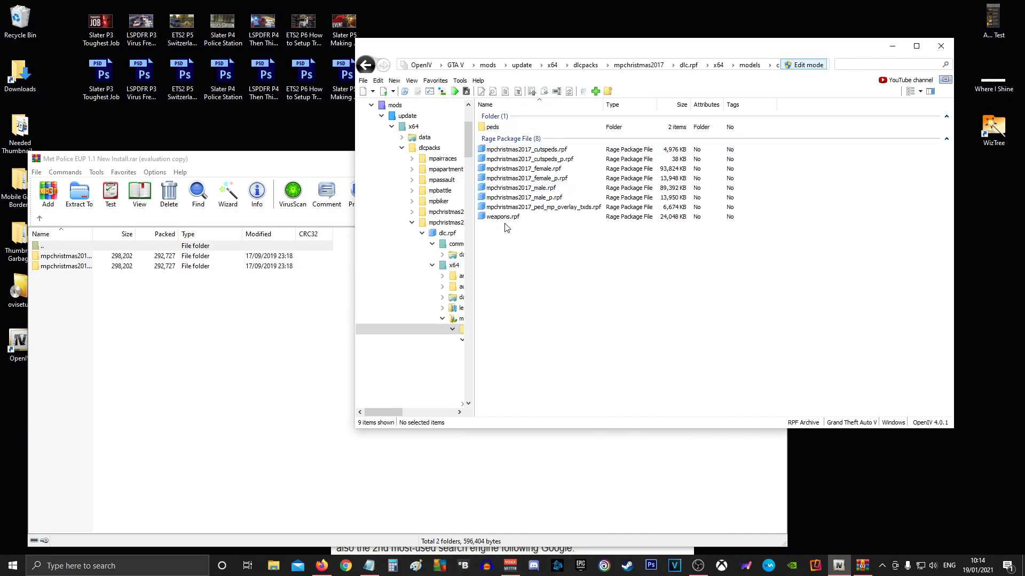
- Open mpchristmas2017_female_p.rpf in OpenIV and the matching female mpchristmas2017 folder under the archive's Helmet Location
{"action": "left_click", "coordinate": [71, 288]}
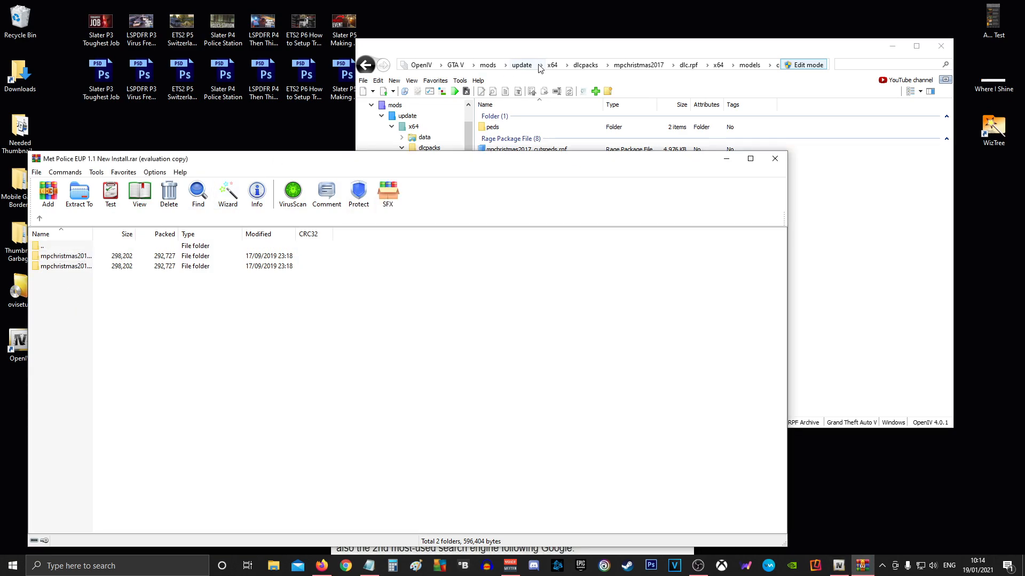
{"action": "left_click", "coordinate": [555, 52]}
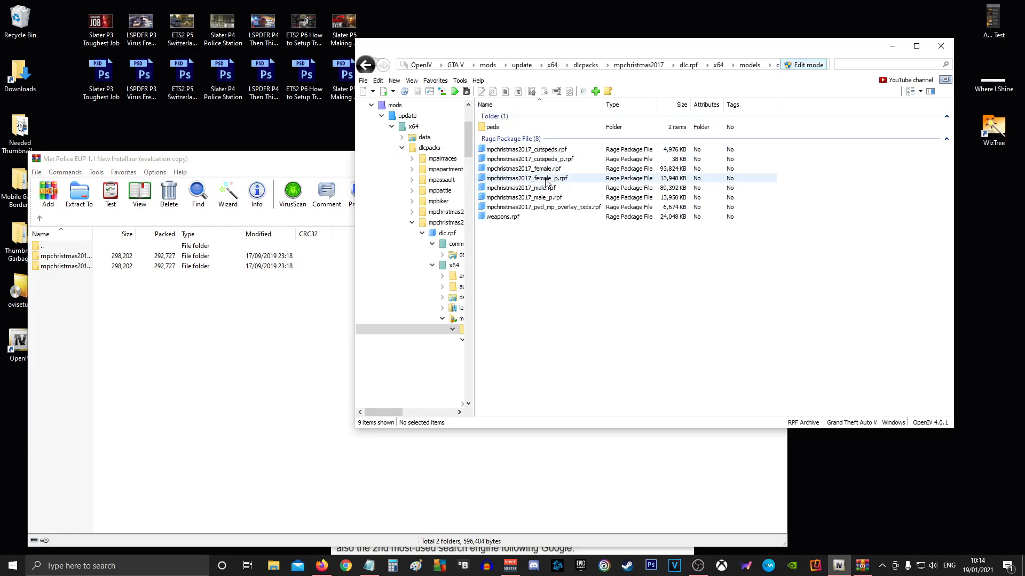
{"action": "double_click", "coordinate": [548, 179]}
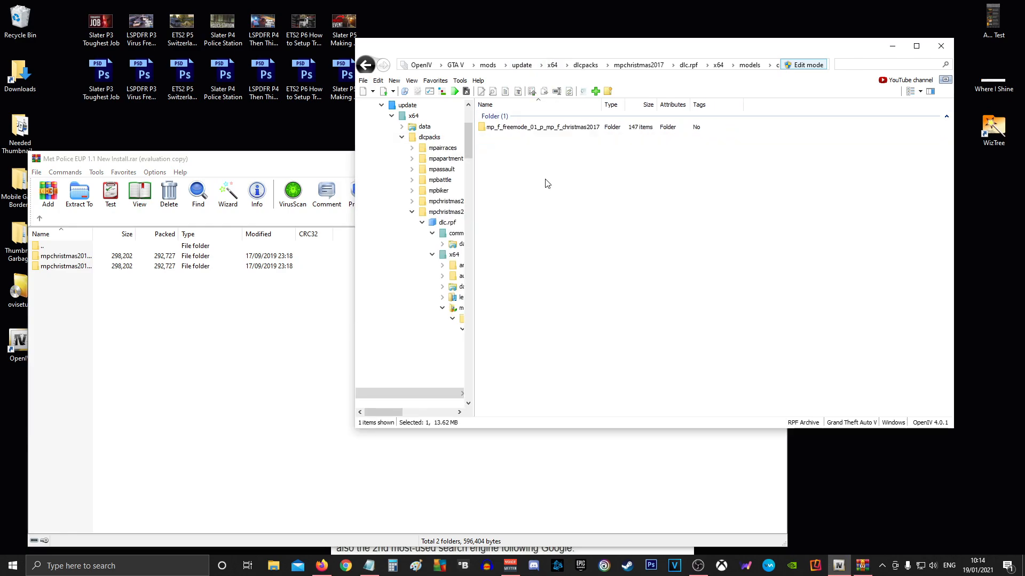
{"action": "double_click", "coordinate": [80, 256]}
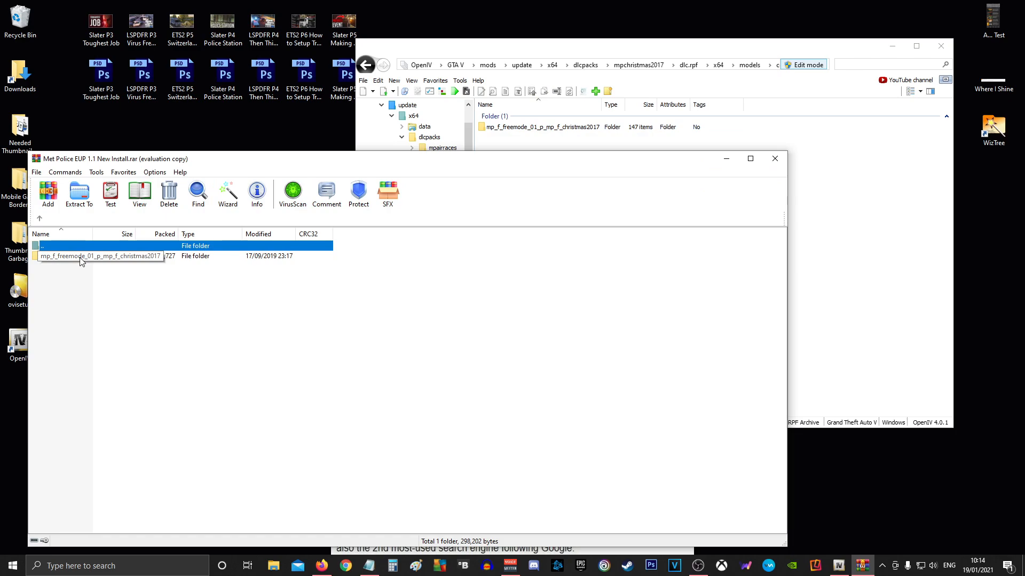
- Compare the files inside mp_f_freemode_01_p_mp_f_christmas2017 in the archive and in OpenIV
{"action": "double_click", "coordinate": [80, 256]}
{"action": "left_click", "coordinate": [551, 129]}
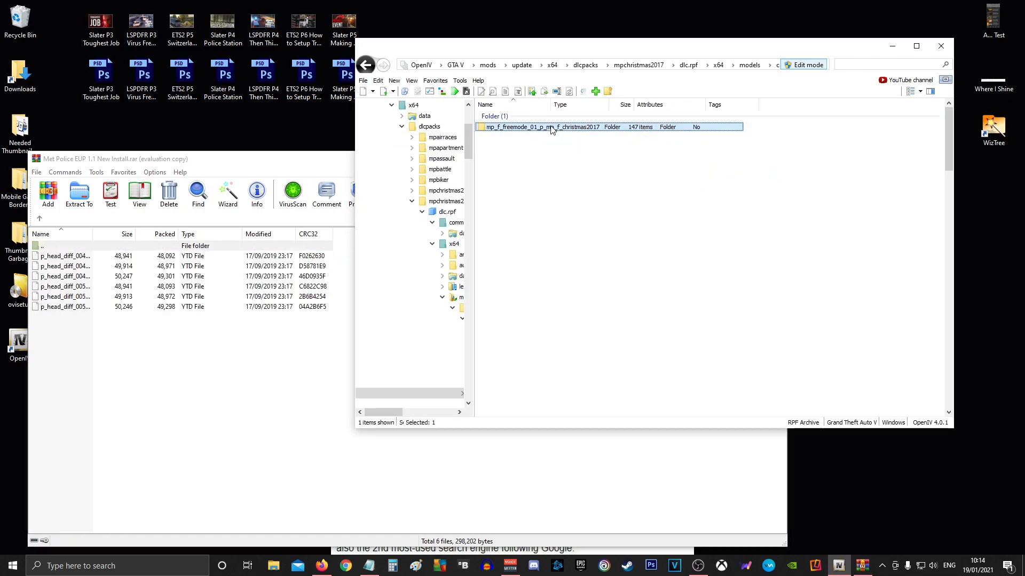
{"action": "double_click", "coordinate": [551, 128]}
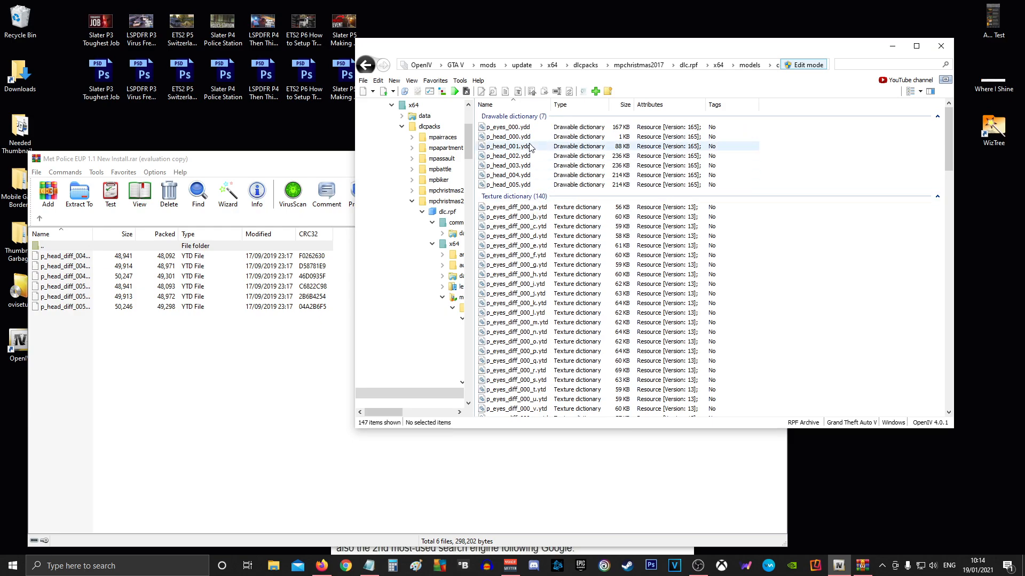
- Return both windows to the folder level and copy mp_f_freemode_01_p_mp_f_christmas2017 into mpchristmas2017_female_p.rpf
{"action": "left_click", "coordinate": [365, 65]}
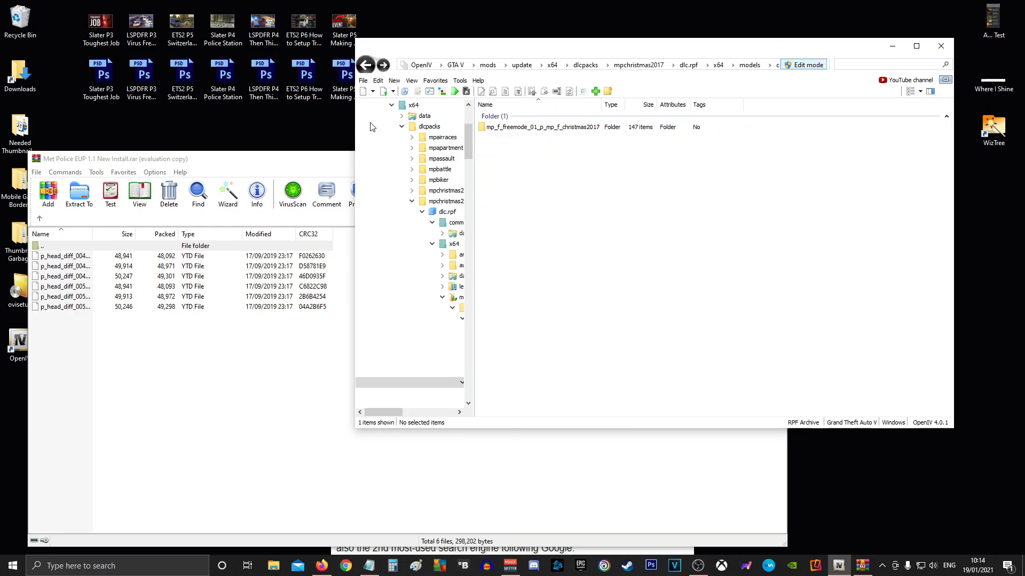
{"action": "left_click", "coordinate": [38, 218]}
{"action": "left_click", "coordinate": [39, 218]}
{"action": "left_click_drag", "start_coordinate": [83, 257], "coordinate": [843, 206]}
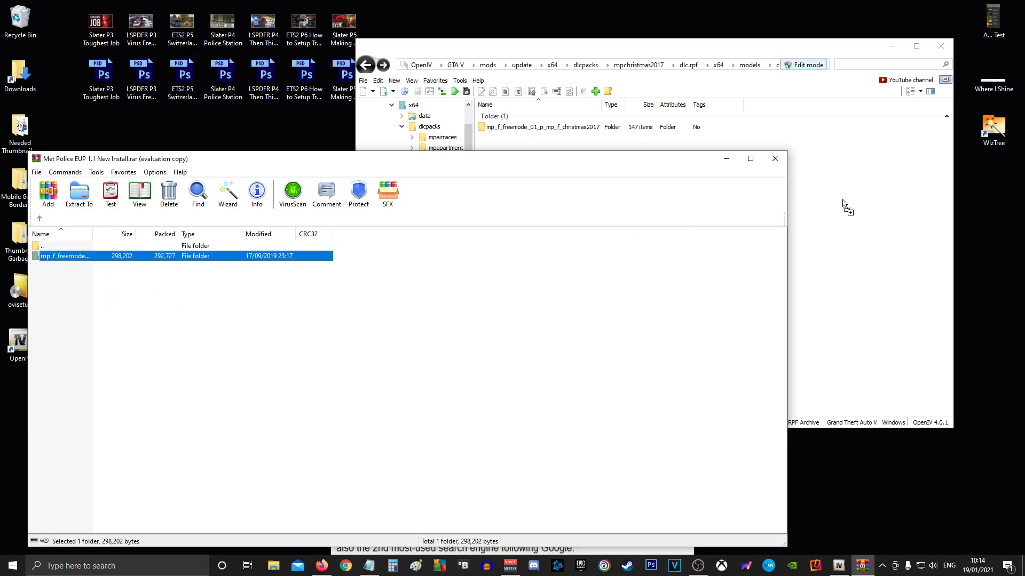
- Open the archive's male mpchristmas2017 helmet folder and switch OpenIV to mpchristmas2017_male_p.rpf
{"action": "left_click", "coordinate": [366, 65]}
{"action": "left_click", "coordinate": [40, 218]}
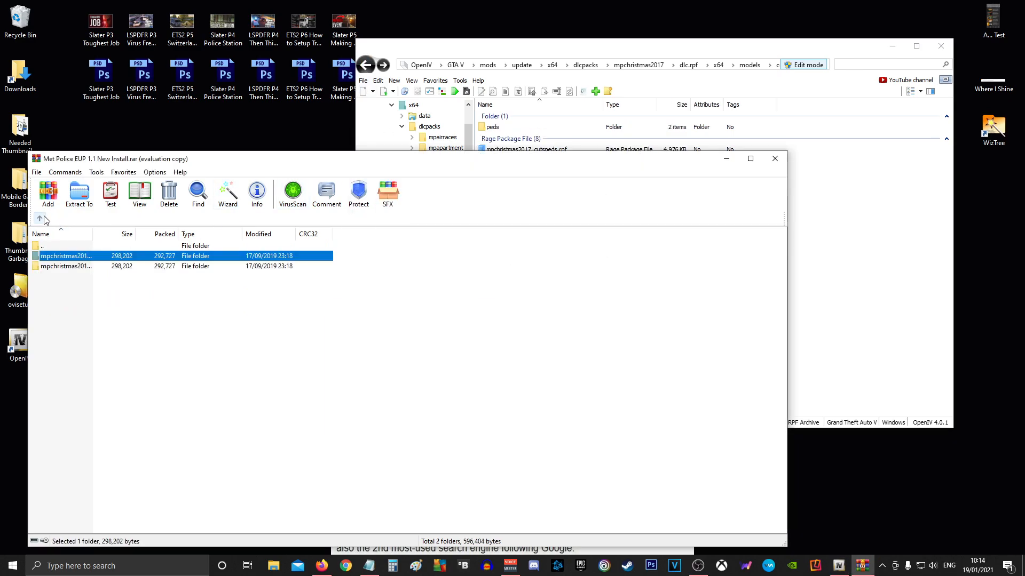
{"action": "double_click", "coordinate": [72, 262]}
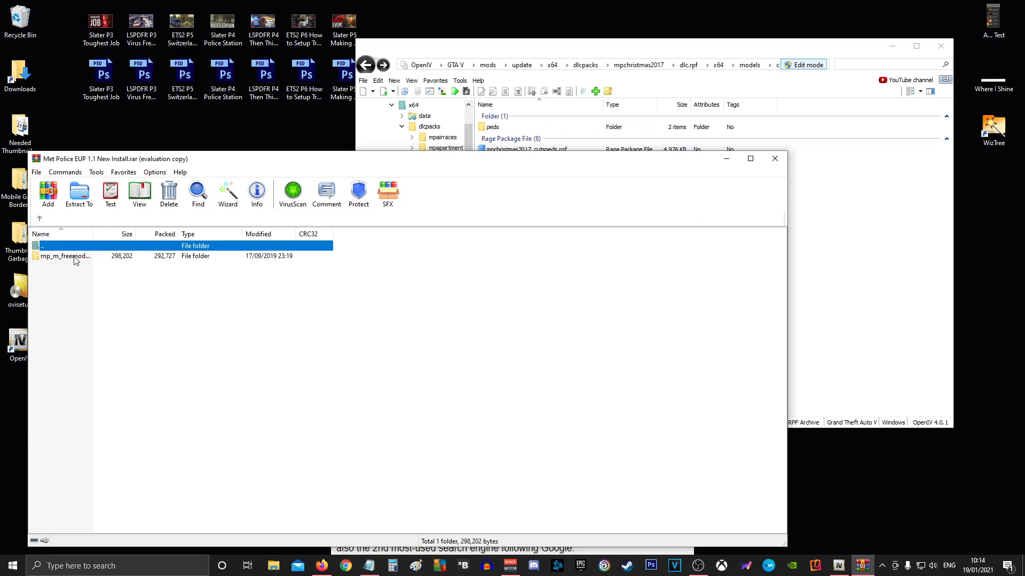
{"action": "left_click", "coordinate": [575, 48]}
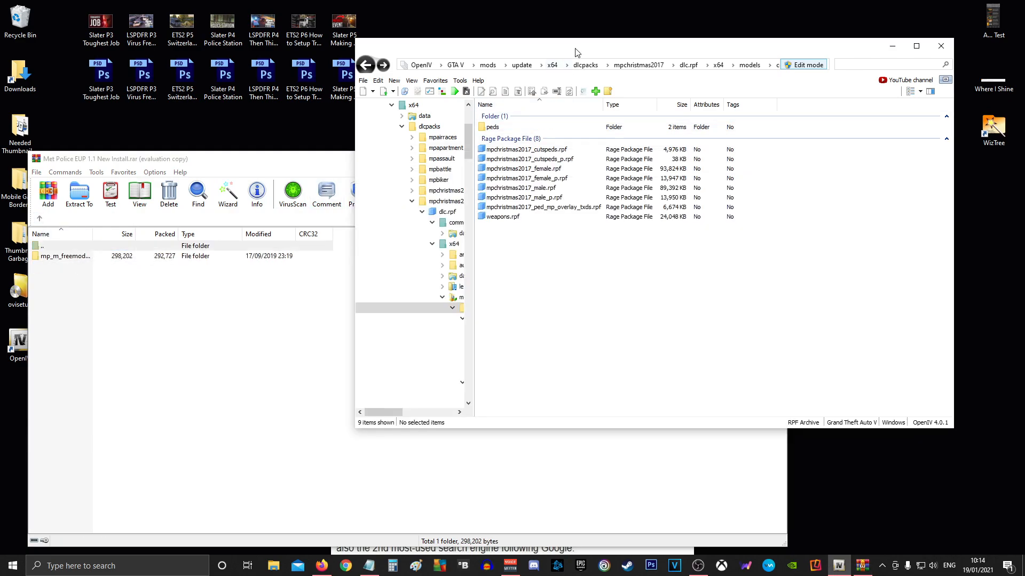
{"action": "double_click", "coordinate": [534, 198]}
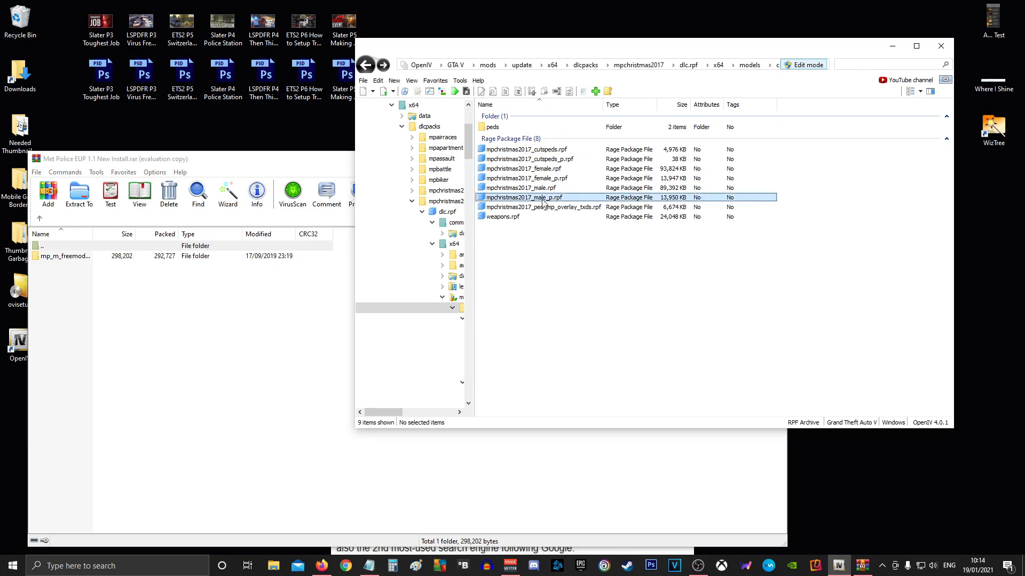
- Copy the male mp_m_freemode helmet folder from the archive into mpchristmas2017_male_p.rpf
{"action": "left_click", "coordinate": [35, 294]}
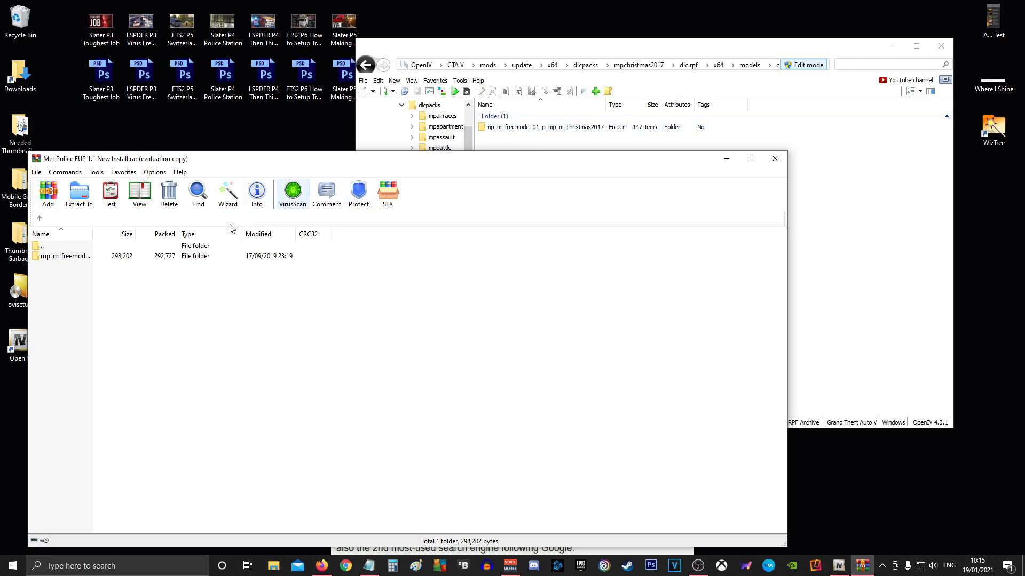
{"action": "left_click", "coordinate": [103, 259]}
{"action": "left_click_drag", "start_coordinate": [103, 259], "coordinate": [837, 235]}
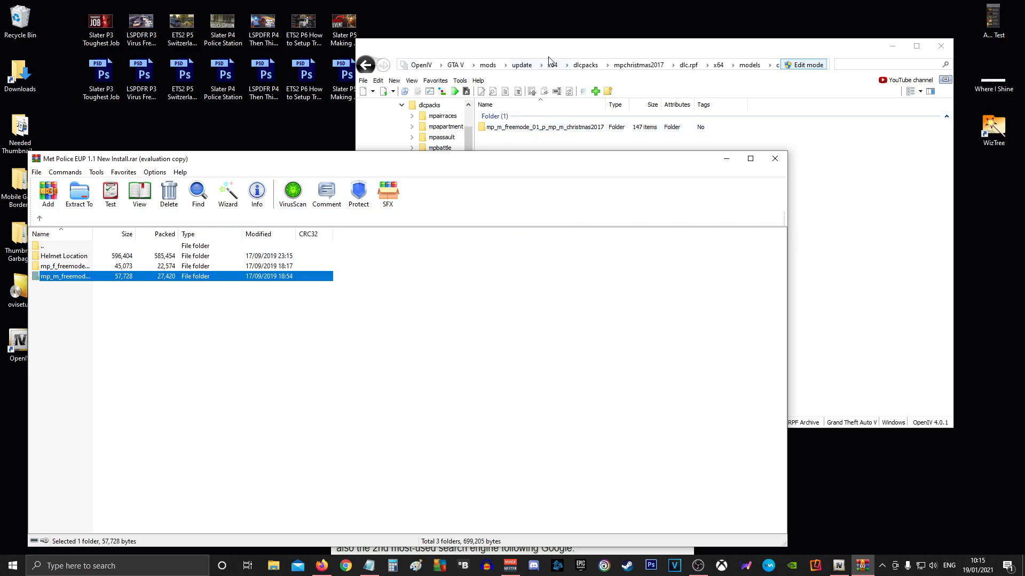
- Open eup_componentpeds.rpf in dlcpacks/eup/dlc.rpf/x64 and bring the archive's Territorial Support folder list forward
{"action": "left_click", "coordinate": [549, 57]}
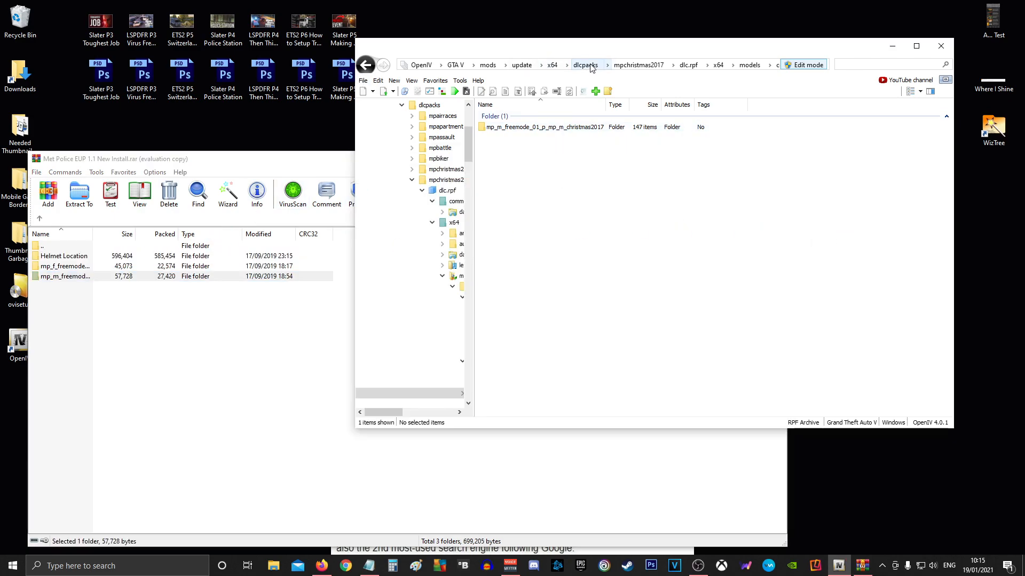
{"action": "left_click", "coordinate": [592, 65]}
{"action": "double_click", "coordinate": [492, 127]}
{"action": "left_click", "coordinate": [495, 127]}
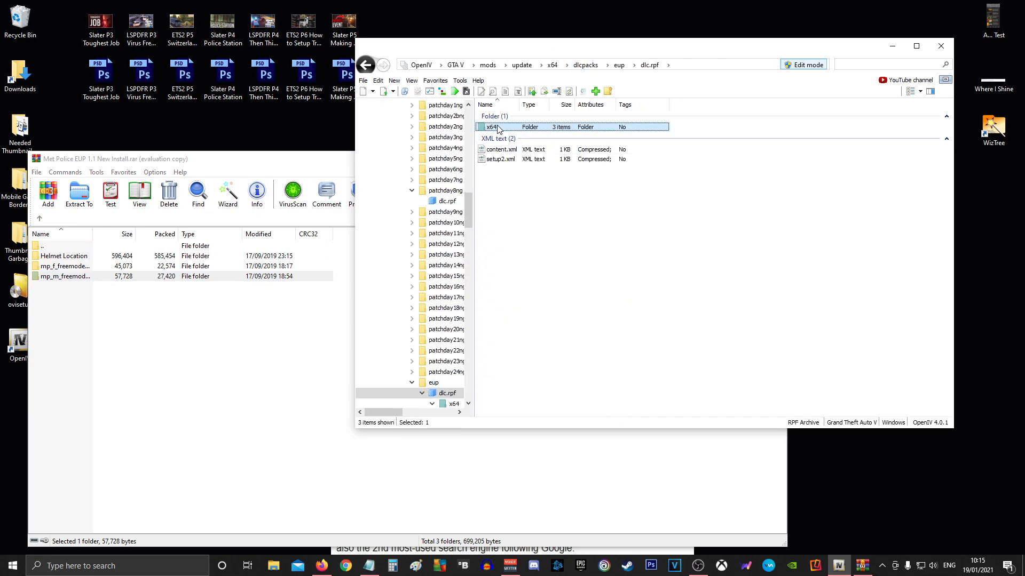
{"action": "double_click", "coordinate": [499, 127]}
{"action": "left_click", "coordinate": [87, 313]}
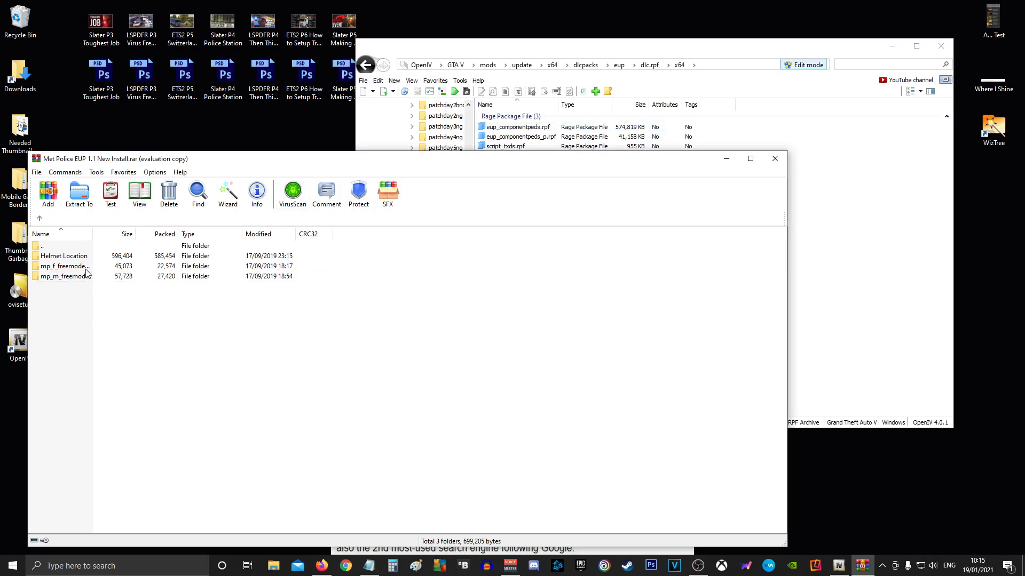
{"action": "left_click", "coordinate": [528, 128]}
{"action": "double_click", "coordinate": [528, 128]}
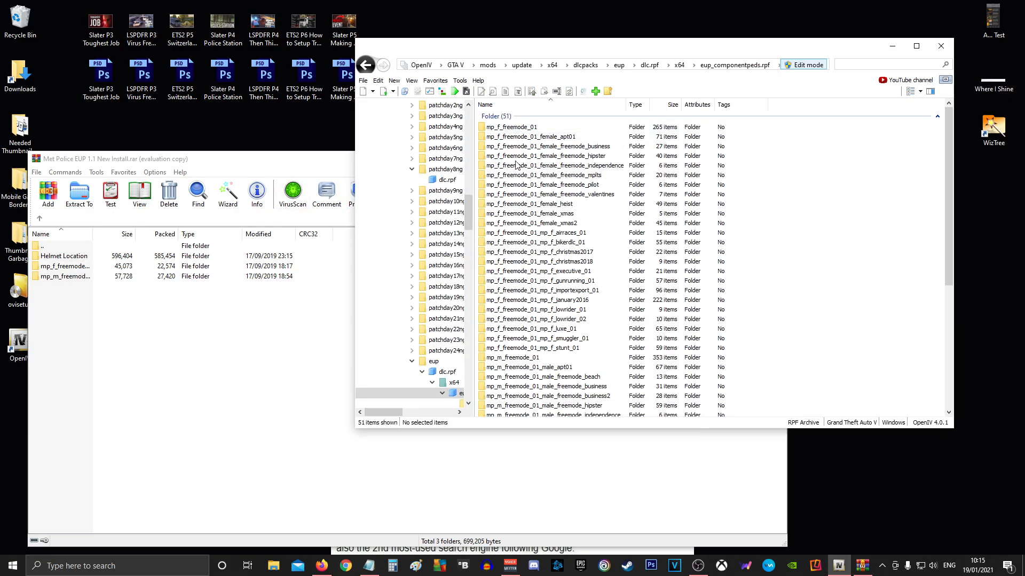
{"action": "left_click", "coordinate": [67, 286]}
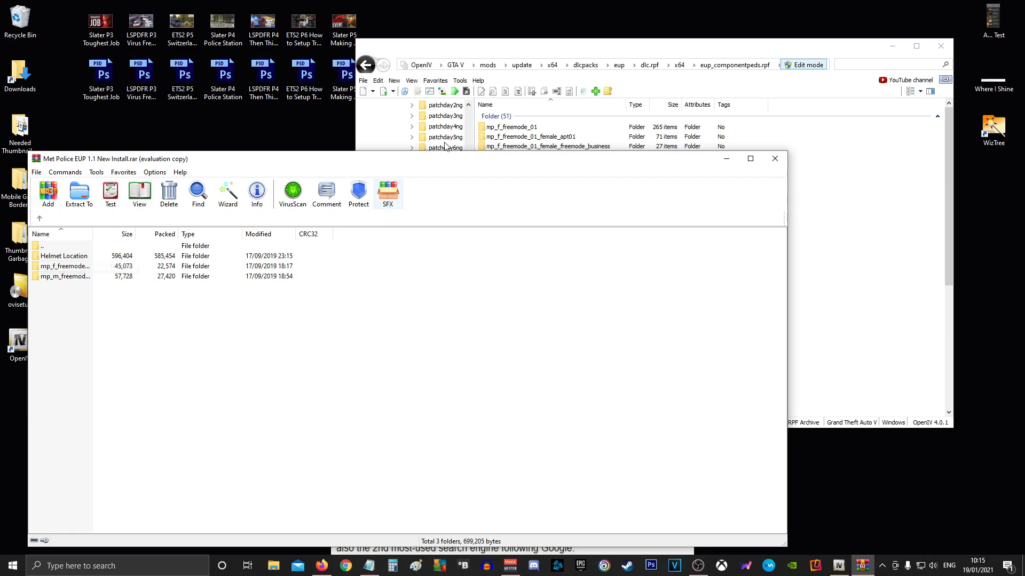
- Compare the archive's jbib_diff_008 textures with mp_f_freemode_01_female_apt01, and copy the Territorial Support female mp_f_freemode folder into eup_componentpeds.rpf
{"action": "double_click", "coordinate": [549, 138]}
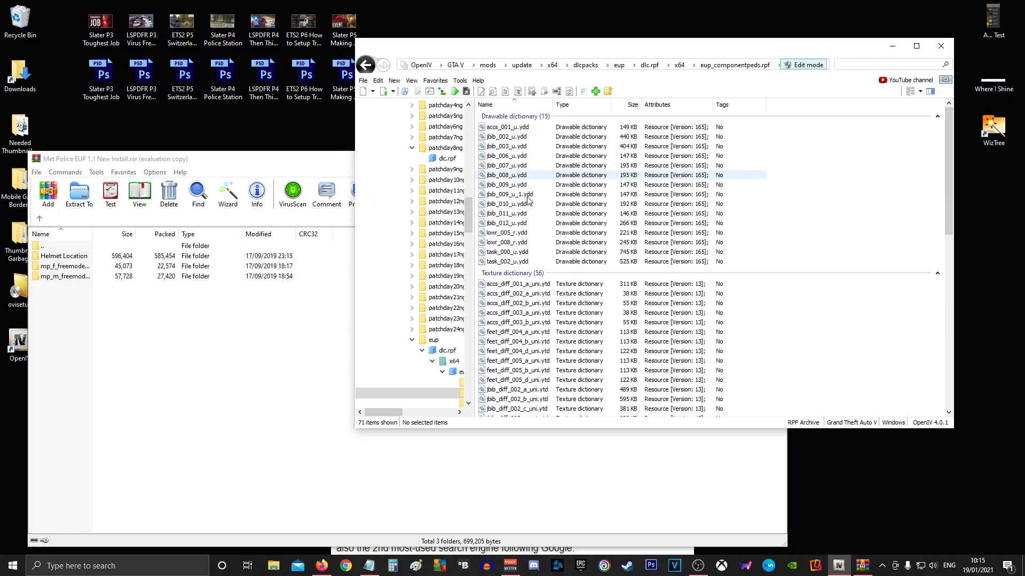
{"action": "double_click", "coordinate": [84, 266]}
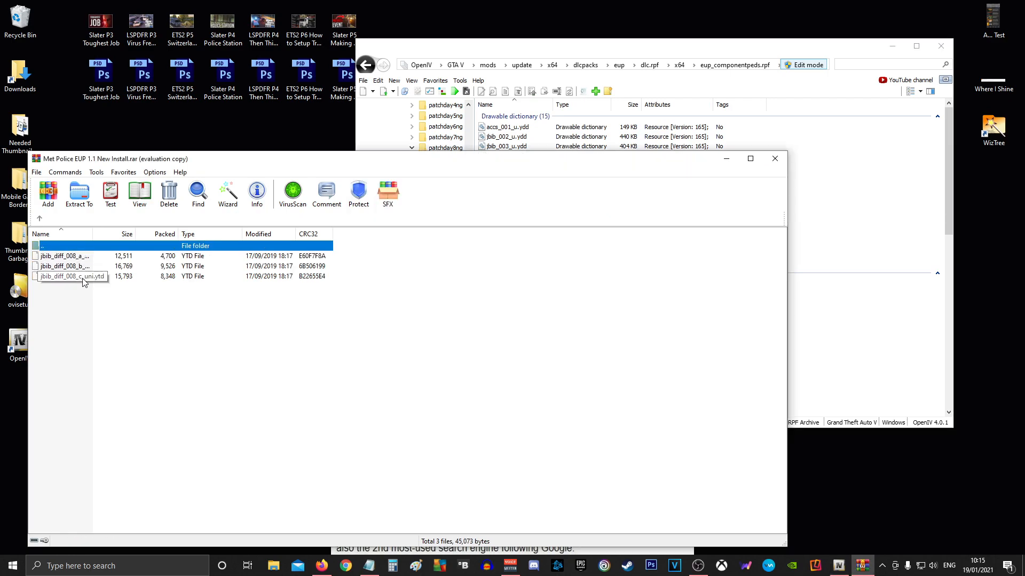
{"action": "left_click", "coordinate": [628, 51]}
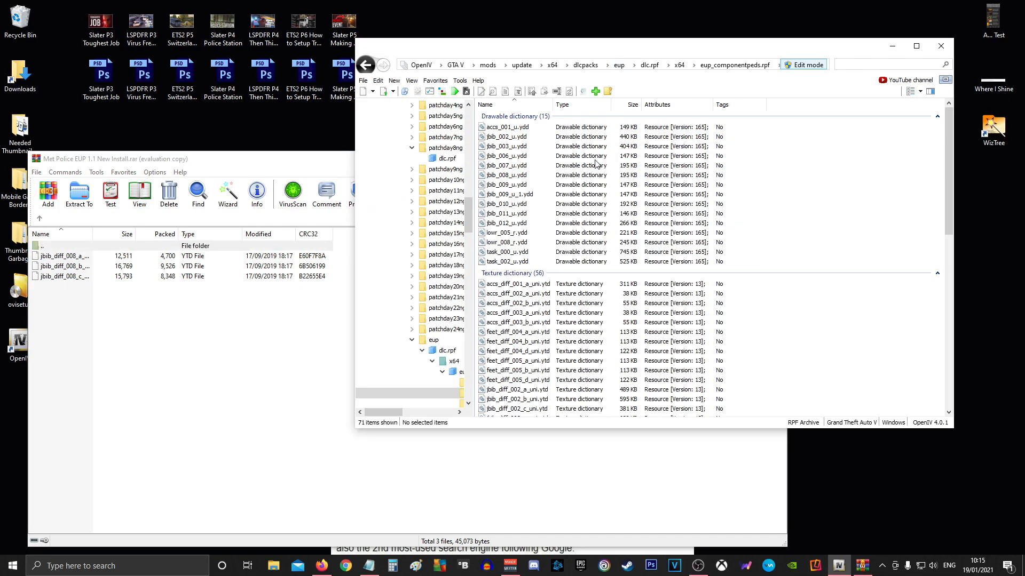
{"action": "scroll", "coordinate": [550, 258], "scroll_direction": "down", "scroll_amount": 5}
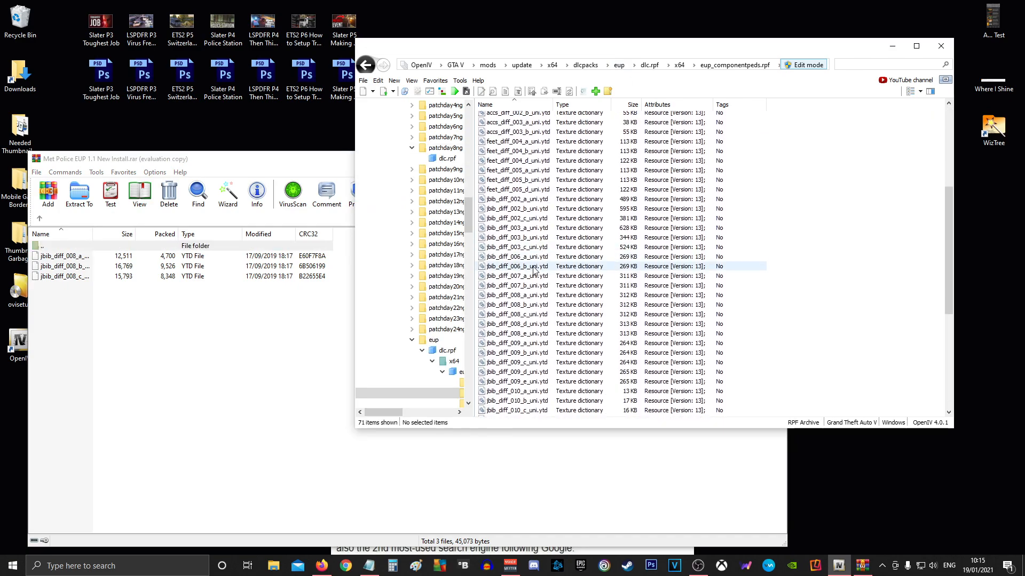
{"action": "scroll", "coordinate": [535, 269], "scroll_direction": "down", "scroll_amount": 1}
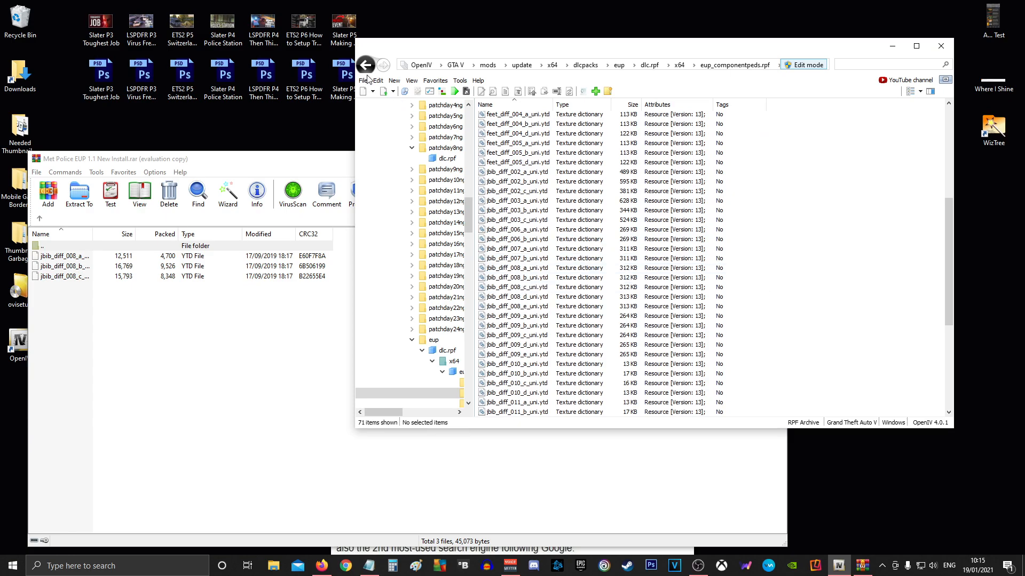
{"action": "left_click", "coordinate": [366, 66]}
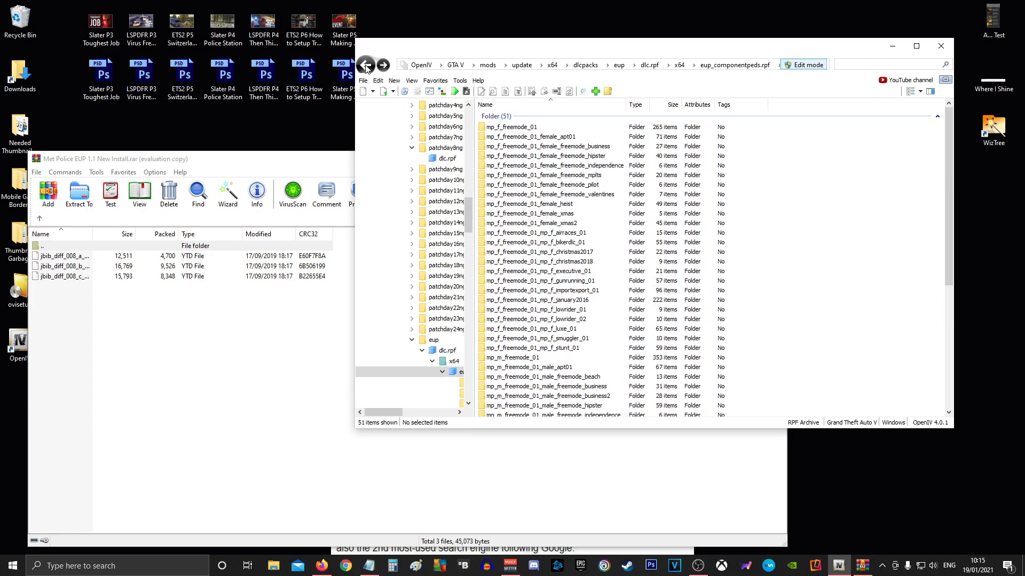
{"action": "left_click", "coordinate": [40, 218]}
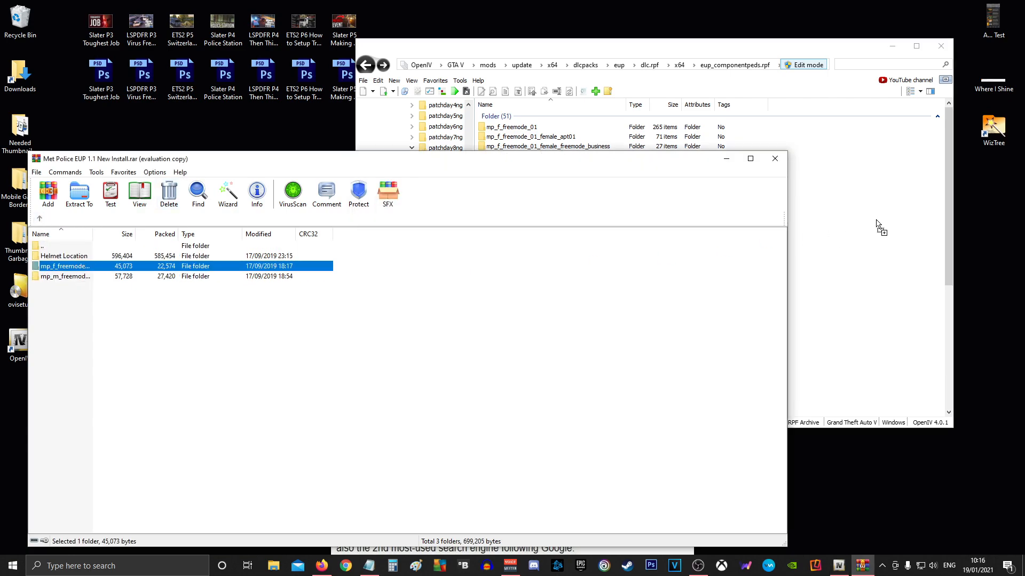
{"action": "left_click", "coordinate": [124, 316]}
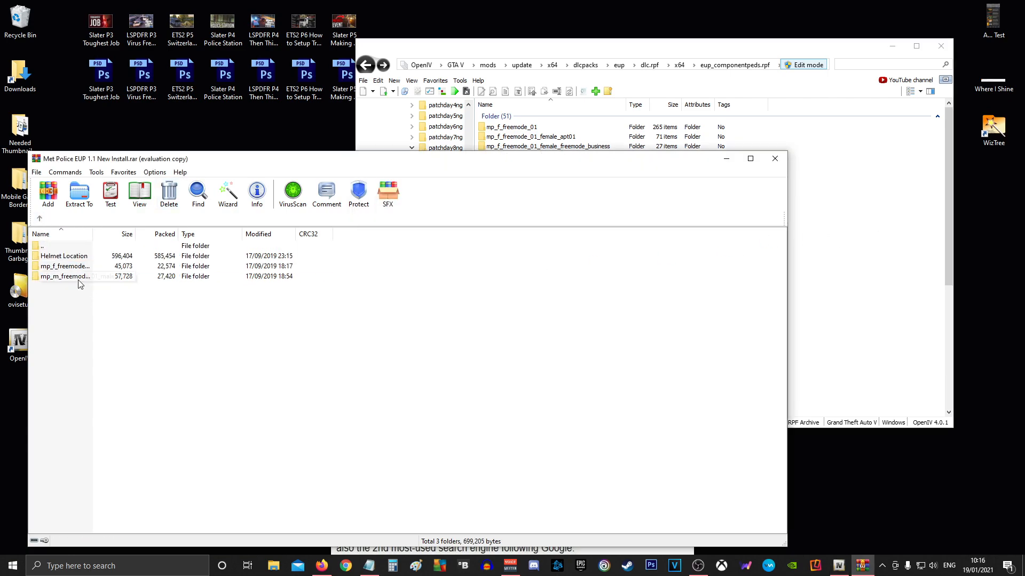
- Copy the archive's Territorial Support male mp_m_freemode folder into eup_componentpeds.rpf
{"action": "left_click", "coordinate": [509, 47]}
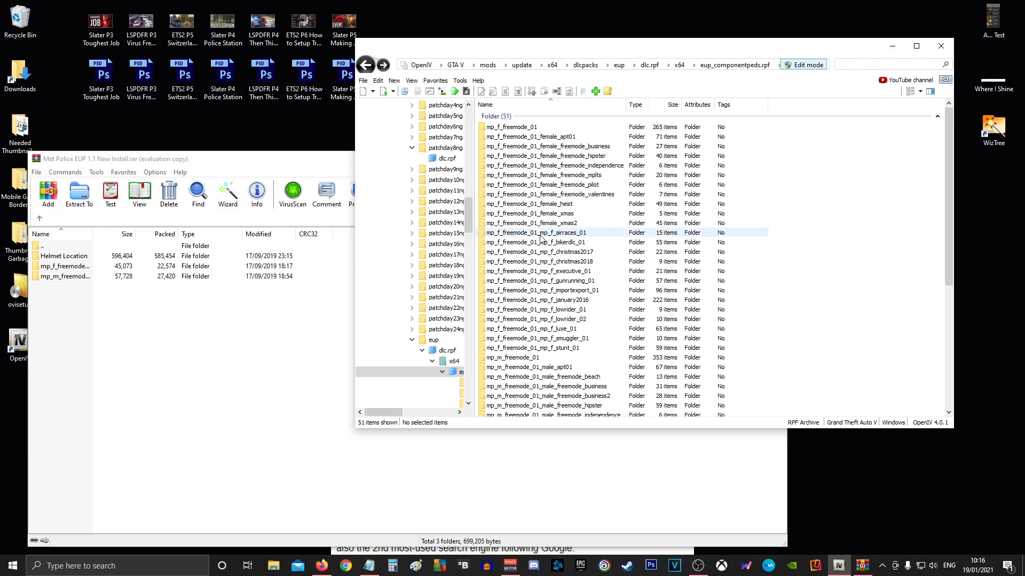
{"action": "scroll", "coordinate": [566, 289], "scroll_direction": "down", "scroll_amount": 4}
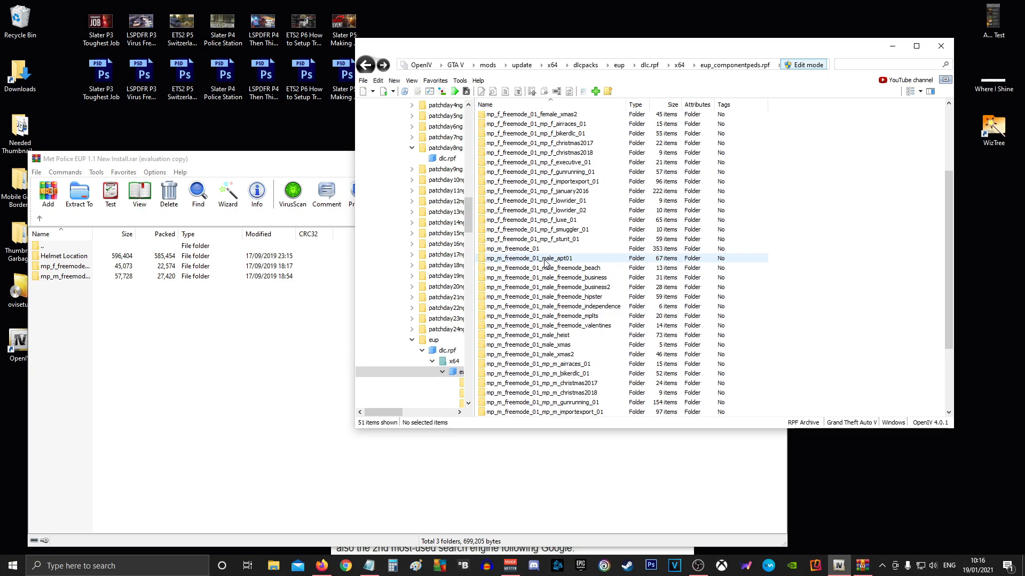
{"action": "left_click", "coordinate": [175, 283]}
{"action": "left_click_drag", "start_coordinate": [84, 279], "coordinate": [831, 242]}
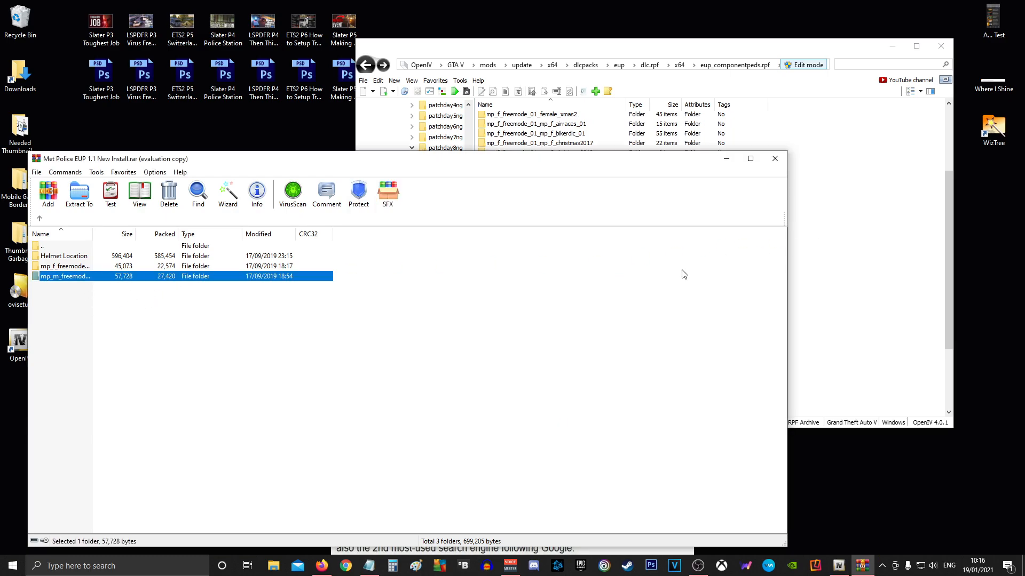
{"action": "left_click", "coordinate": [185, 385]}
- Return the Met Police EUP archive to its root level and close both the archive and OpenIV
{"action": "left_click", "coordinate": [41, 218]}
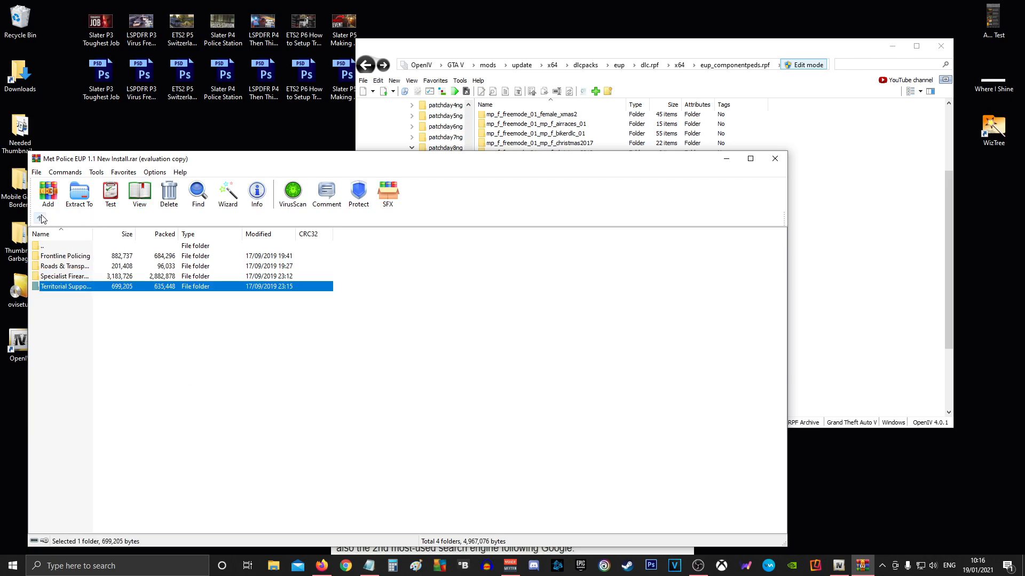
{"action": "left_click", "coordinate": [41, 219]}
{"action": "left_click", "coordinate": [167, 378]}
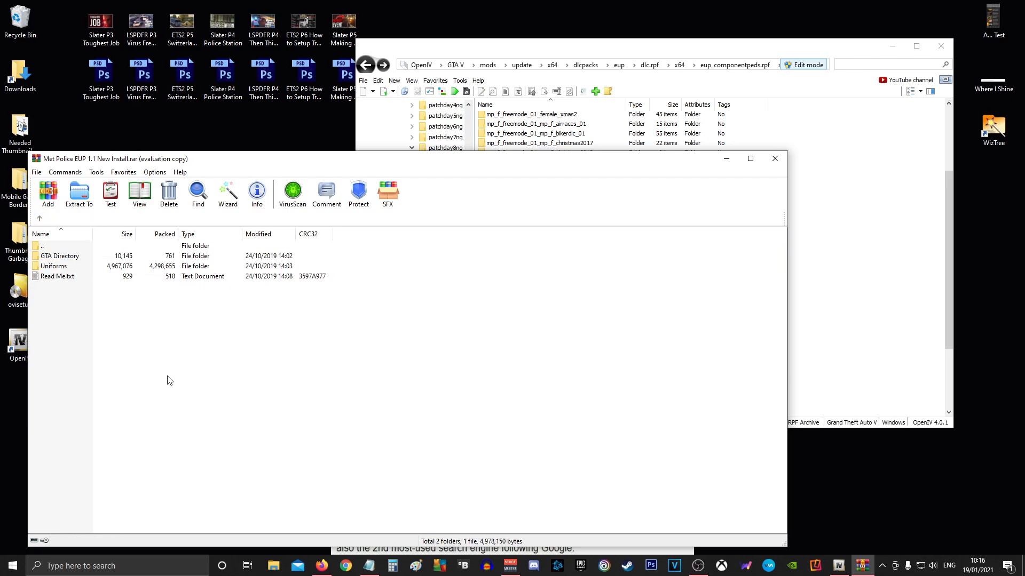
{"action": "left_click", "coordinate": [786, 163]}
{"action": "left_click", "coordinate": [940, 46]}
{"action": "left_click_drag", "start_coordinate": [105, 340], "coordinate": [31, 14]}
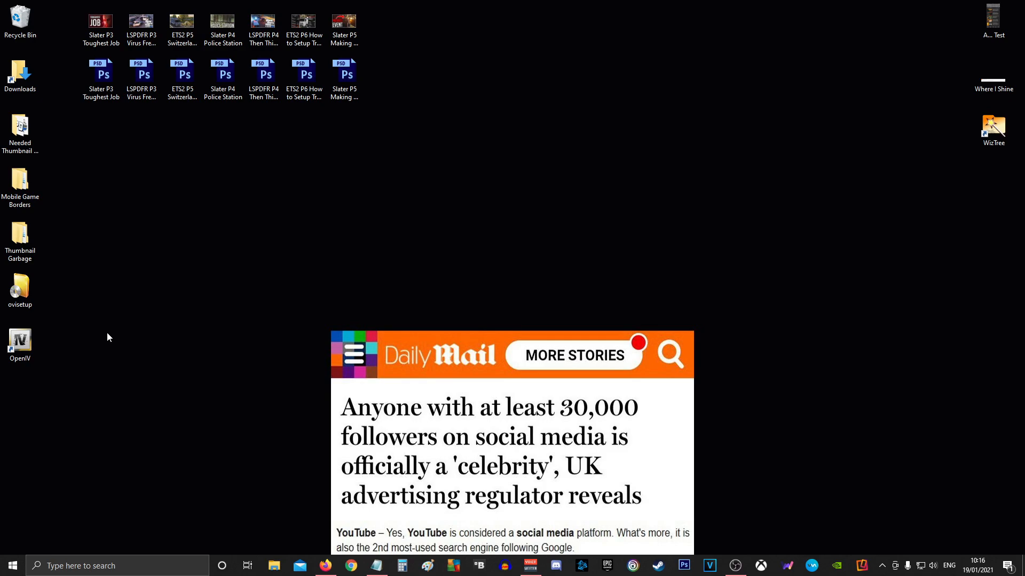
- Open the GTAV game folder under YT Games on the New Volume (D:) drive
{"action": "left_click", "coordinate": [200, 298]}
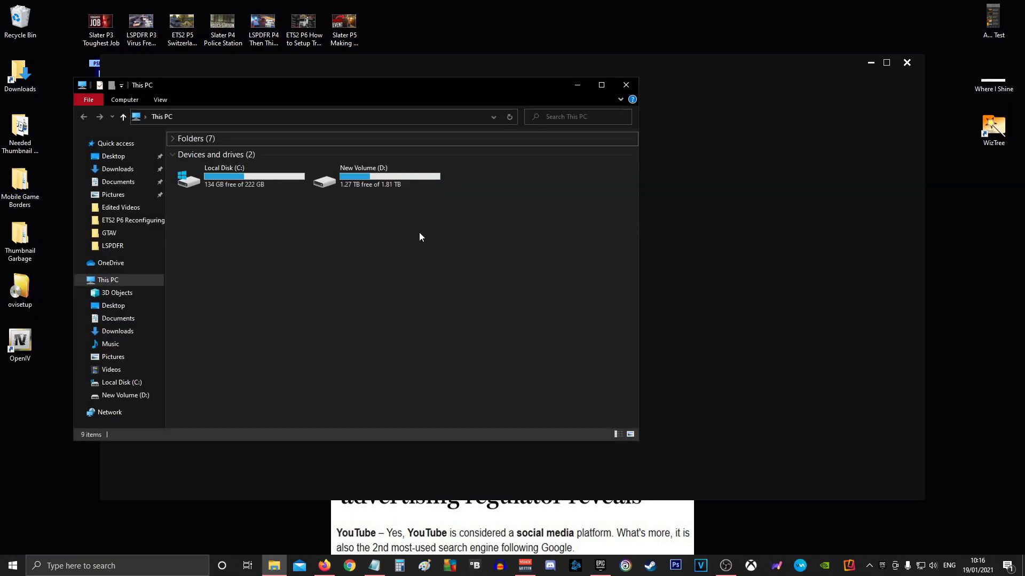
{"action": "left_click", "coordinate": [368, 177]}
{"action": "double_click", "coordinate": [203, 319]}
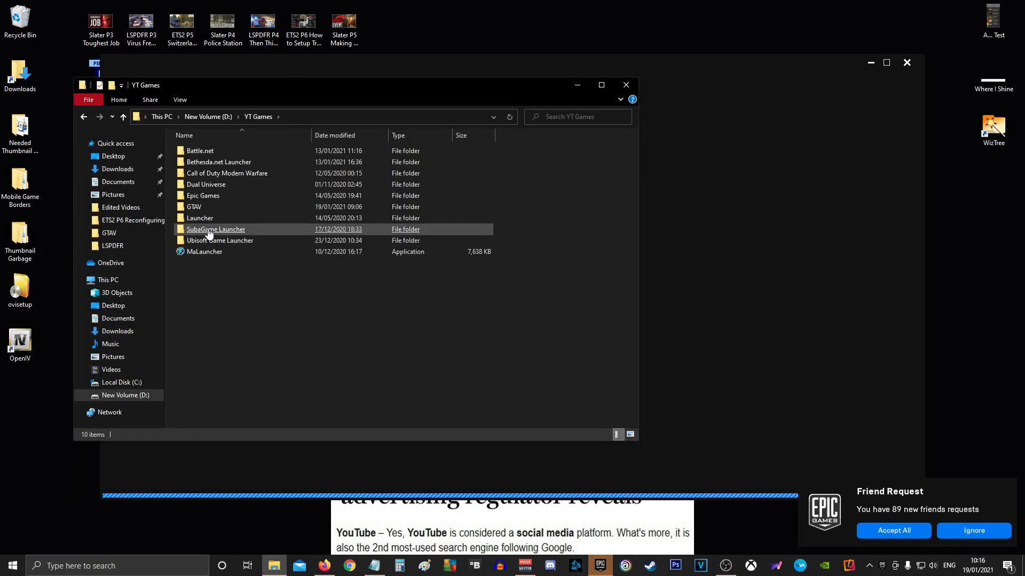
{"action": "double_click", "coordinate": [205, 195]}
{"action": "left_click", "coordinate": [123, 117]}
{"action": "double_click", "coordinate": [213, 208]}
- Launch RAGEPluginHook from the GTAV folder and open its settings
{"action": "scroll", "coordinate": [299, 256], "scroll_direction": "down", "scroll_amount": 5}
{"action": "scroll", "coordinate": [552, 274], "scroll_direction": "down", "scroll_amount": 10}
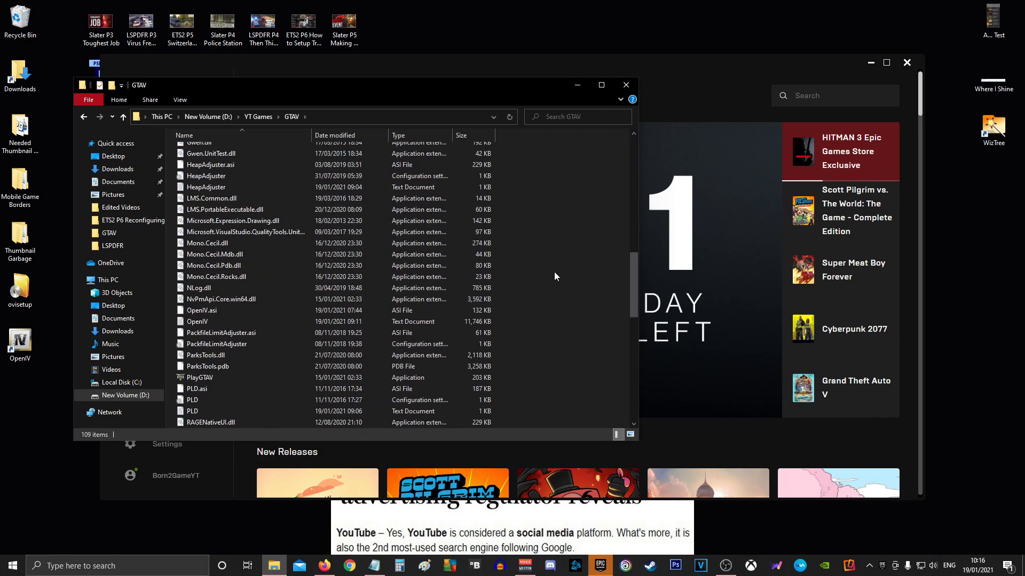
{"action": "scroll", "coordinate": [553, 268], "scroll_direction": "down", "scroll_amount": 2}
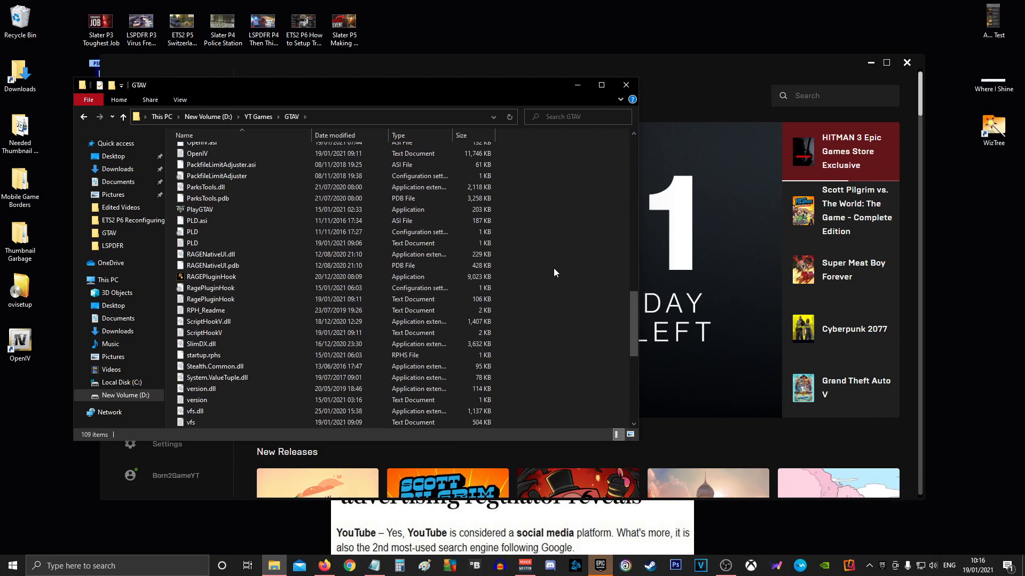
{"action": "left_click", "coordinate": [248, 277]}
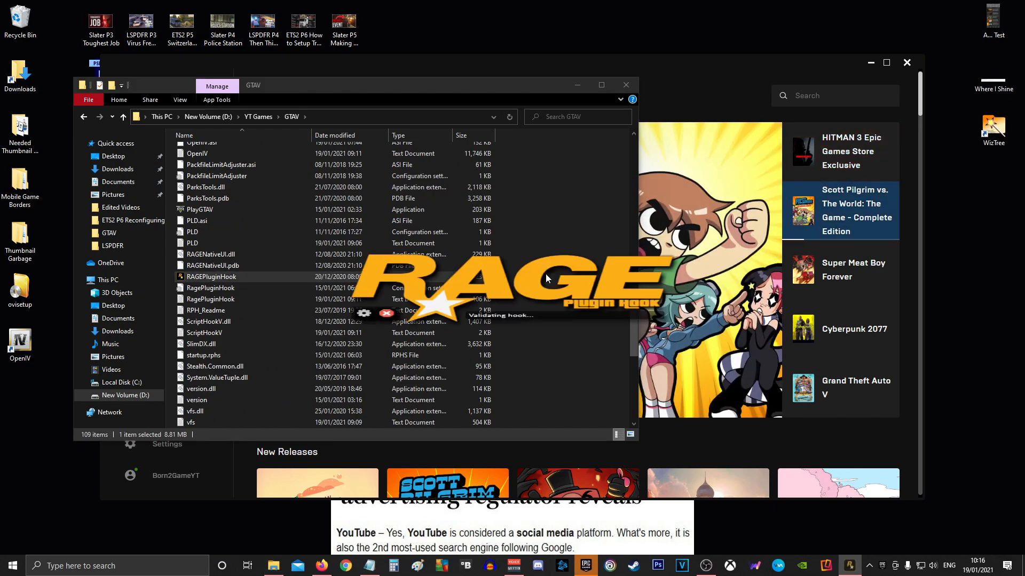
{"action": "left_click", "coordinate": [352, 340]}
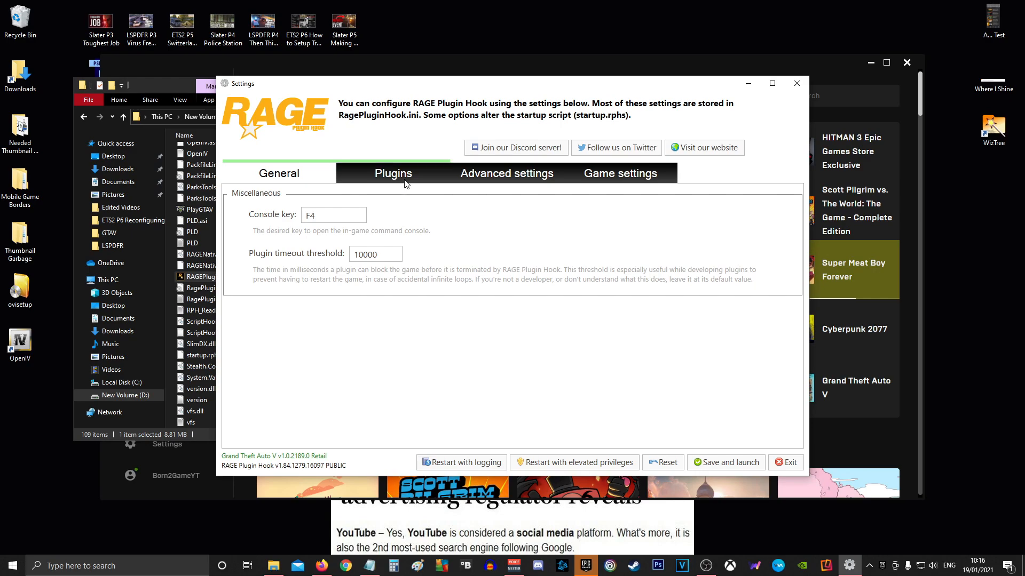
- Enable EUP Menu among the plugins loaded on startup and review the advanced and game settings
{"action": "left_click", "coordinate": [405, 182]}
{"action": "left_click", "coordinate": [261, 265]}
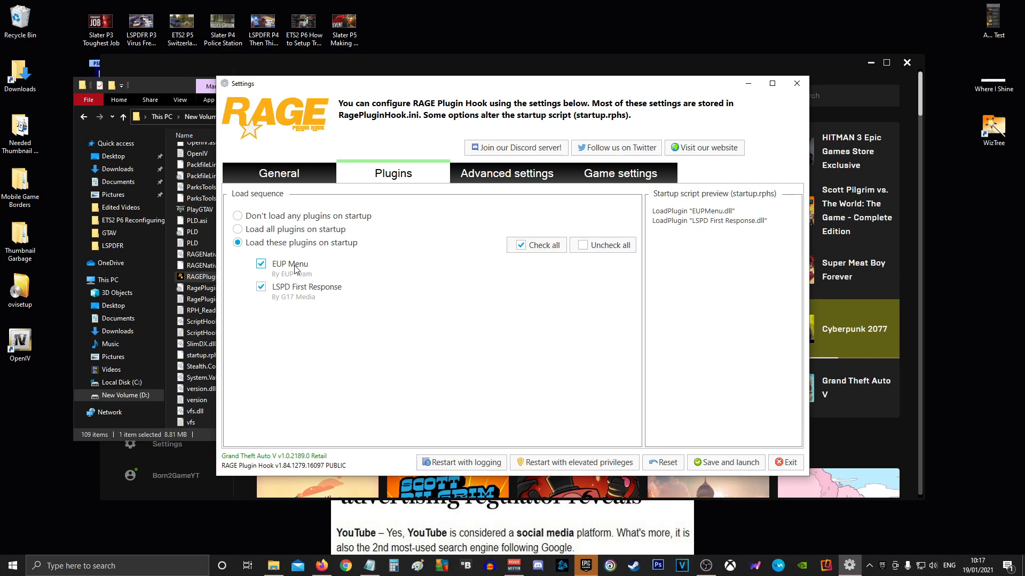
{"action": "left_click", "coordinate": [453, 175]}
{"action": "scroll", "coordinate": [397, 269], "scroll_direction": "down", "scroll_amount": 1}
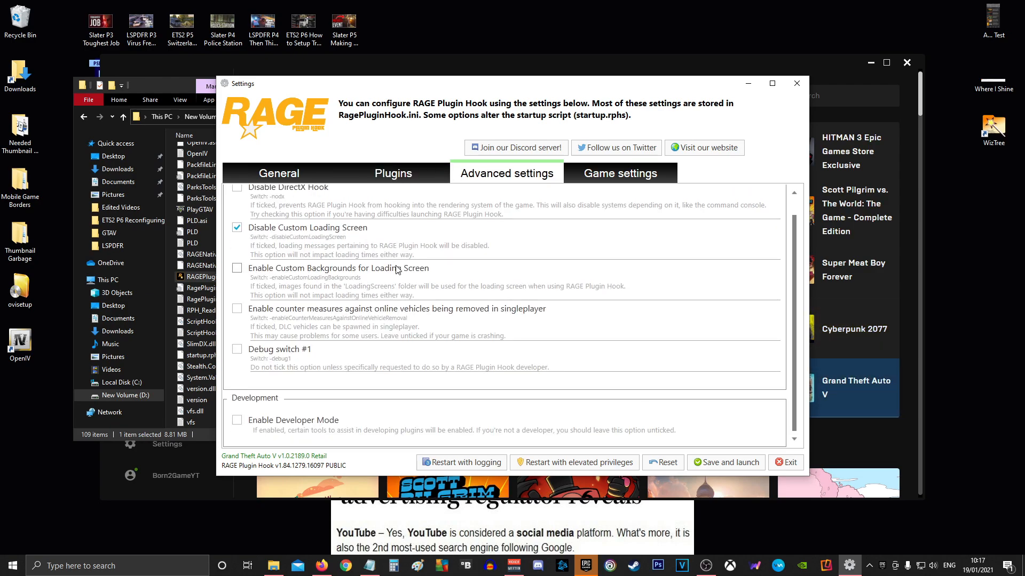
{"action": "scroll", "coordinate": [399, 272], "scroll_direction": "up", "scroll_amount": 1}
{"action": "left_click", "coordinate": [598, 183]}
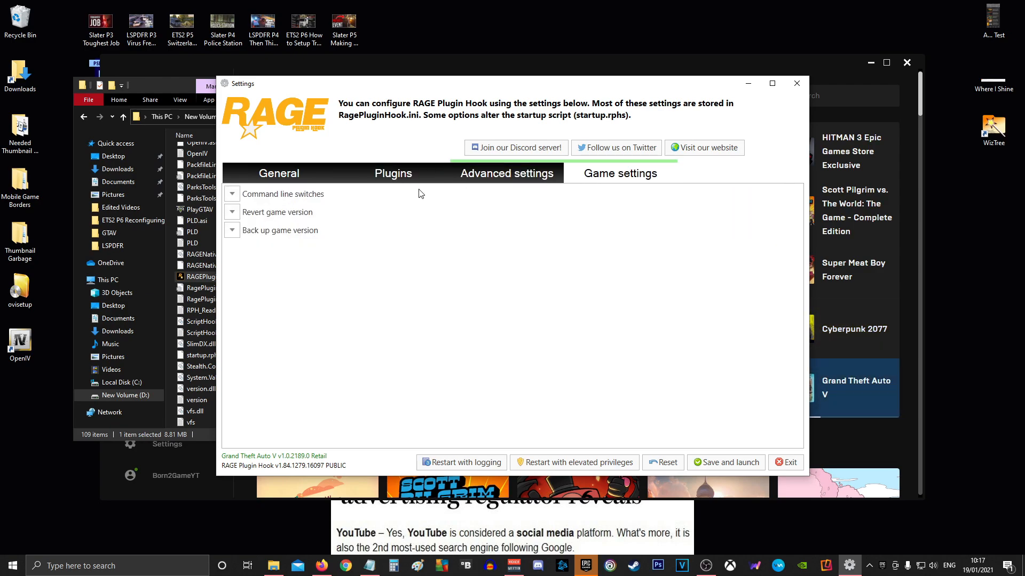
- Recheck the general and plugin settings, save and launch the game, and close the GTAV folder window
{"action": "left_click", "coordinate": [278, 179]}
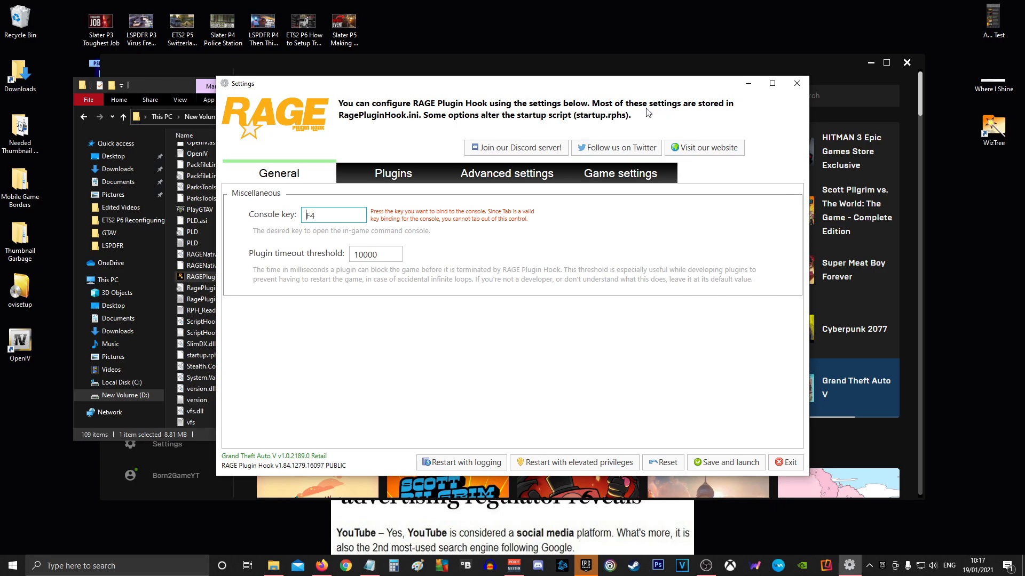
{"action": "left_click", "coordinate": [395, 179]}
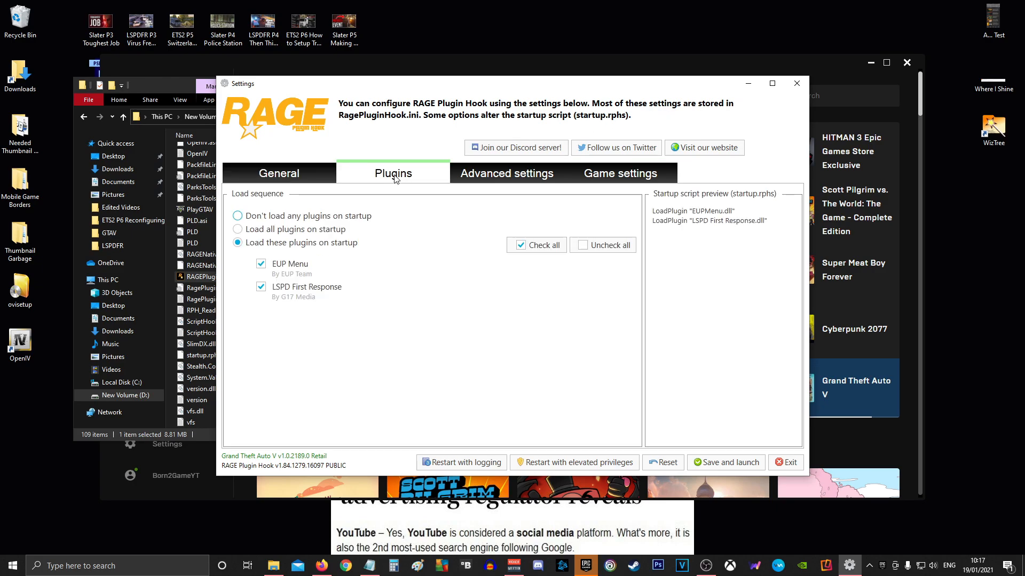
{"action": "left_click", "coordinate": [719, 463]}
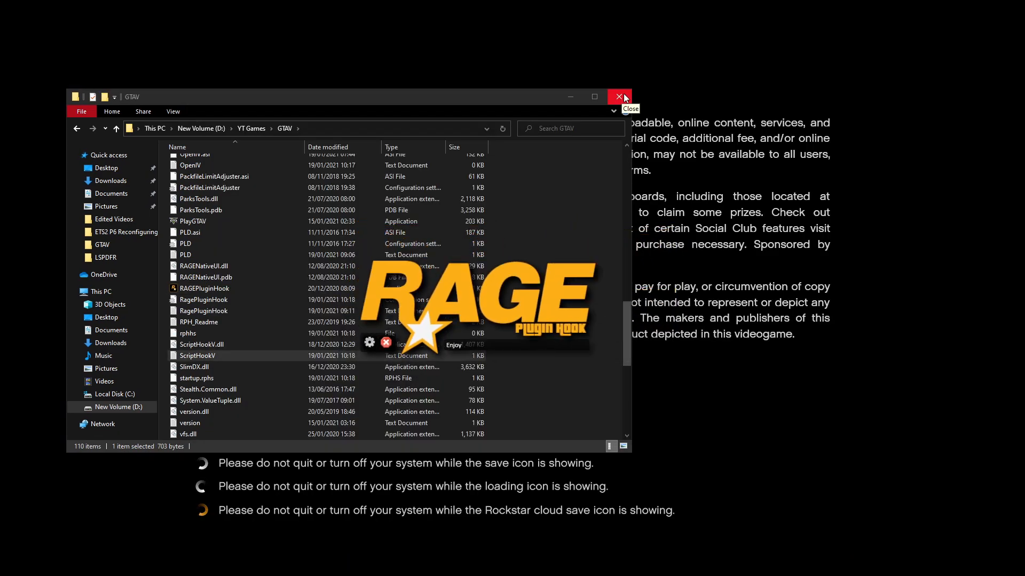
{"action": "left_click", "coordinate": [516, 96]}
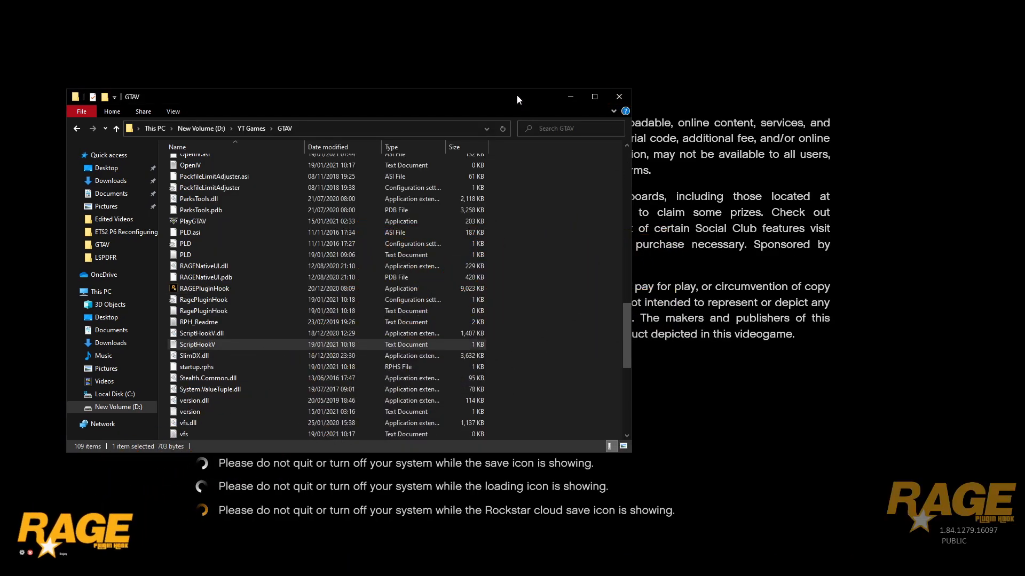
{"action": "left_click", "coordinate": [621, 96]}
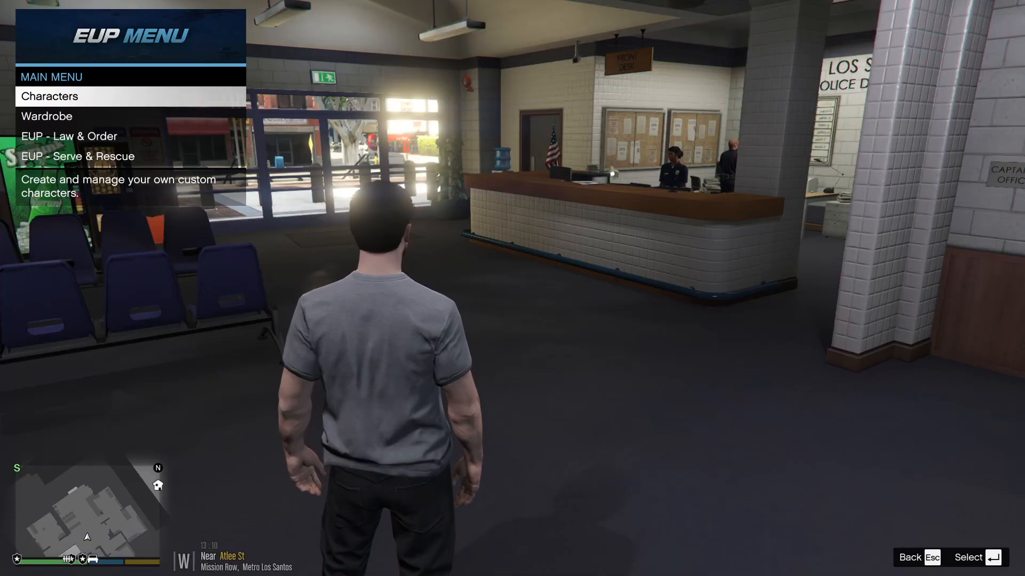
- Look through the EUP Menu's main entries and open Characters
{"action": "key", "text": "Down"}
{"action": "key", "text": "Down"}
{"action": "key", "text": "Down"}
{"action": "key", "text": "Up"}
{"action": "key", "text": "Up"}
{"action": "key", "text": "Up"}
{"action": "key", "text": "Return"}
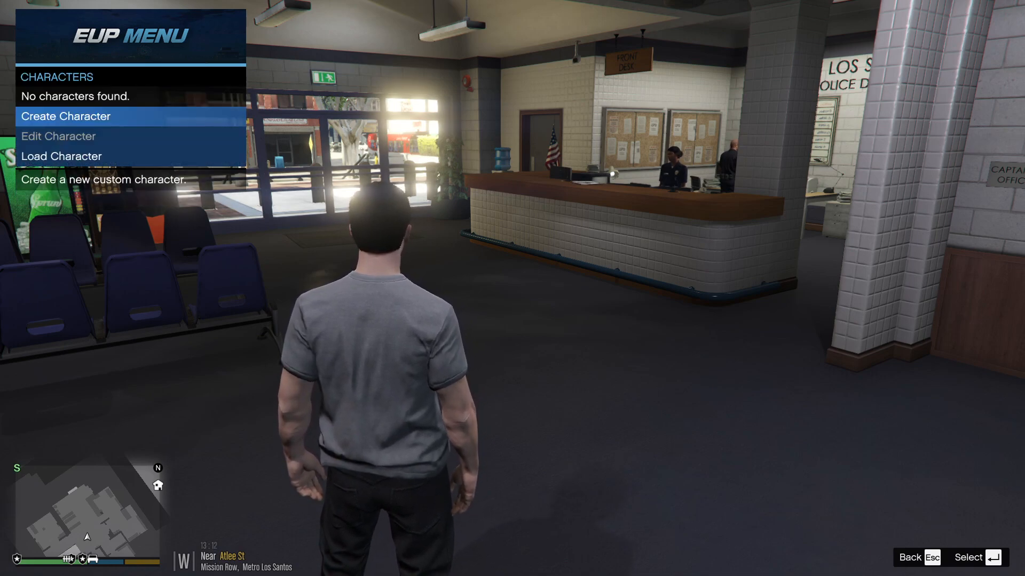
- Look through the Characters options for creating, editing and loading a character, and return to the main menu
{"action": "key", "text": "Down"}
{"action": "key", "text": "Down"}
{"action": "key", "text": "Up"}
{"action": "key", "text": "Up"}
{"action": "key", "text": "Up"}
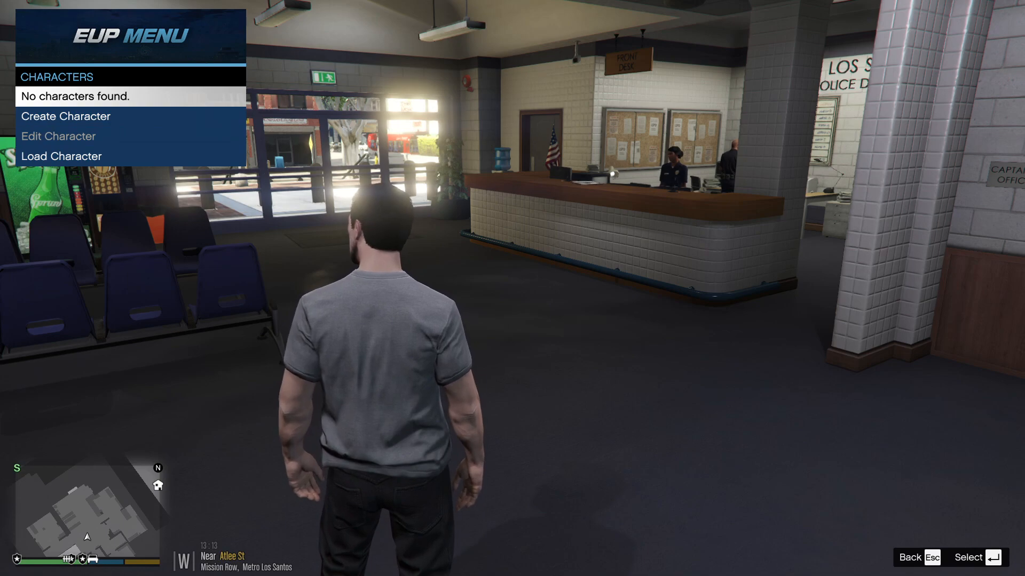
{"action": "key", "text": "Down"}
{"action": "key", "text": "Escape"}
- Open the EUP Menu's Wardrobe and look through its entries
{"action": "key", "text": "Down"}
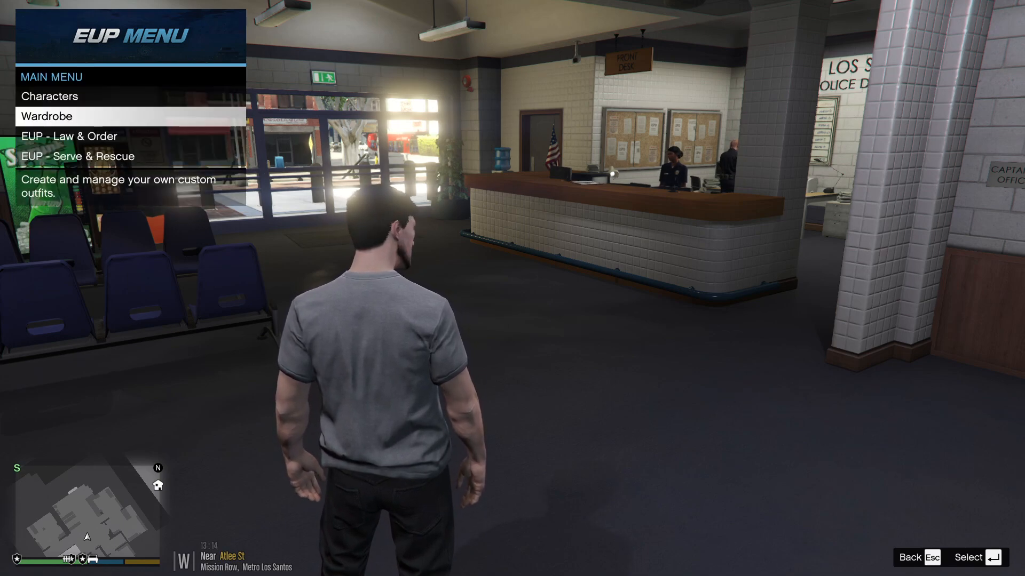
{"action": "key", "text": "Return"}
{"action": "key", "text": "Up"}
{"action": "key", "text": "Up"}
{"action": "key", "text": "Down"}
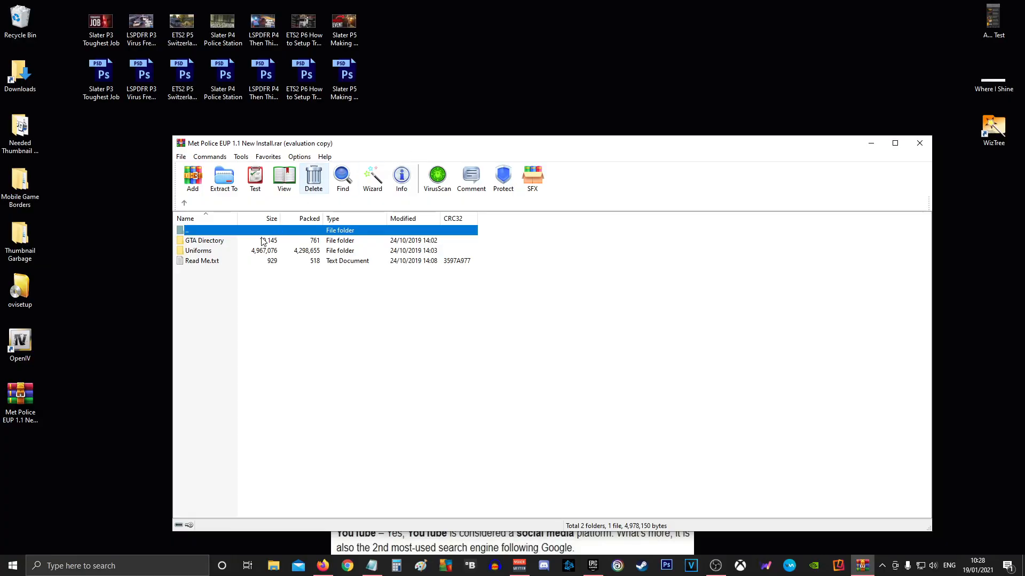
- Check the archive's Uniforms folder and open GTA Directory's Plugins folder down to wardrobe.ini
{"action": "double_click", "coordinate": [210, 251]}
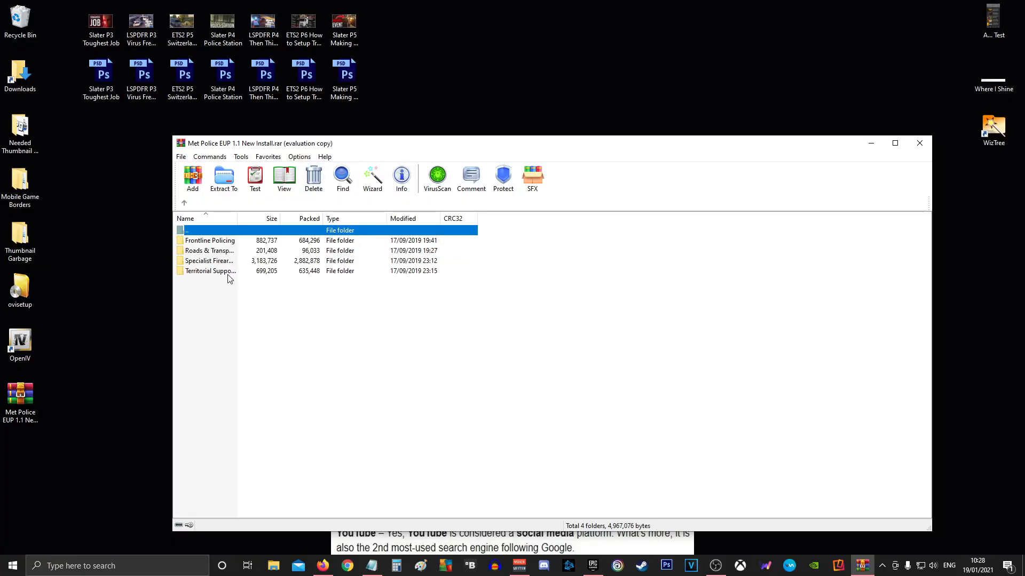
{"action": "left_click", "coordinate": [184, 204]}
{"action": "double_click", "coordinate": [219, 241]}
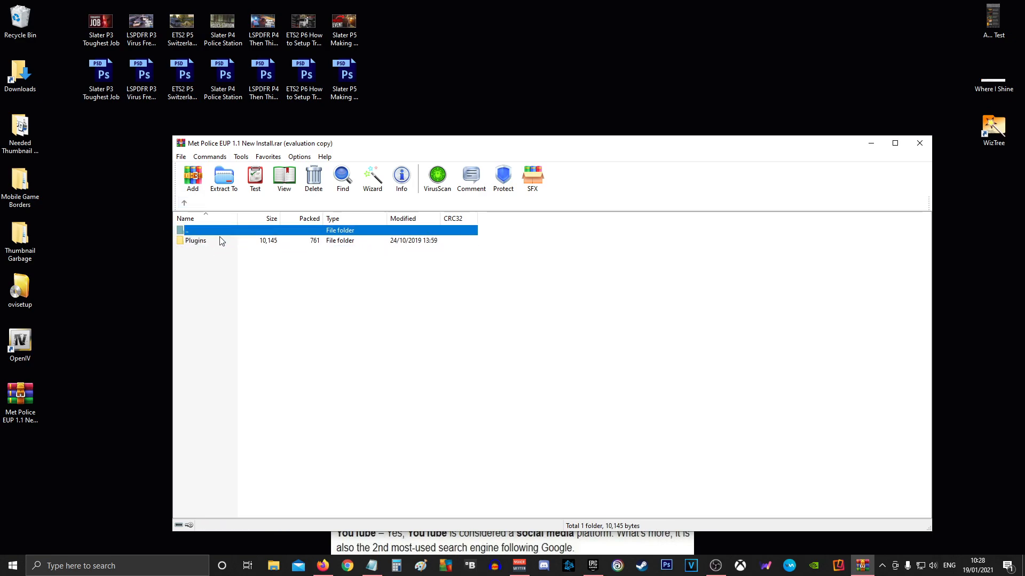
{"action": "double_click", "coordinate": [218, 241]}
{"action": "double_click", "coordinate": [218, 240]}
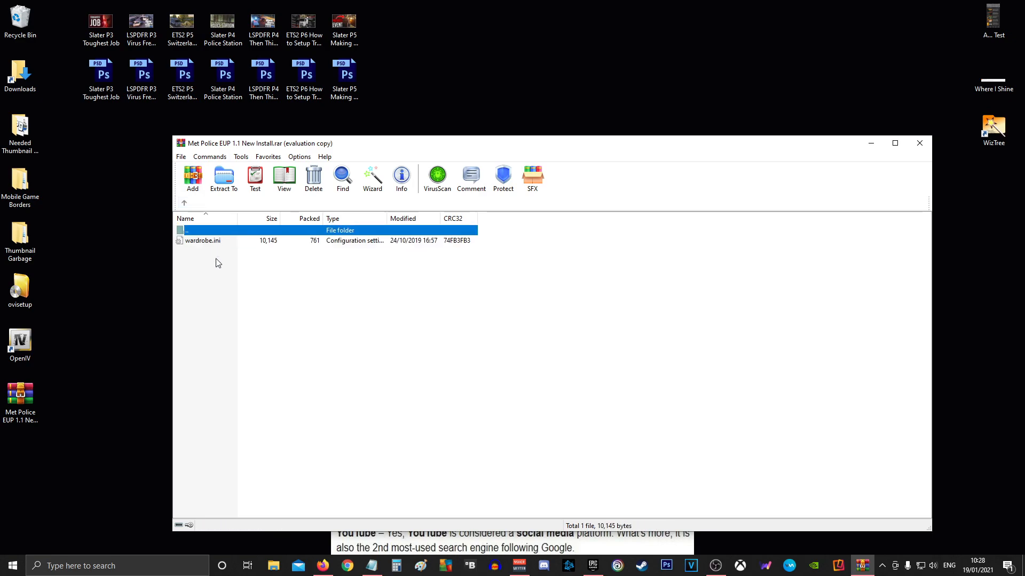
- Open the EUP folder inside YT Games, GTAV, plugins on New Volume (D:), with the archive at its own EUP folder
{"action": "left_click", "coordinate": [11, 572]}
{"action": "left_click", "coordinate": [212, 270]}
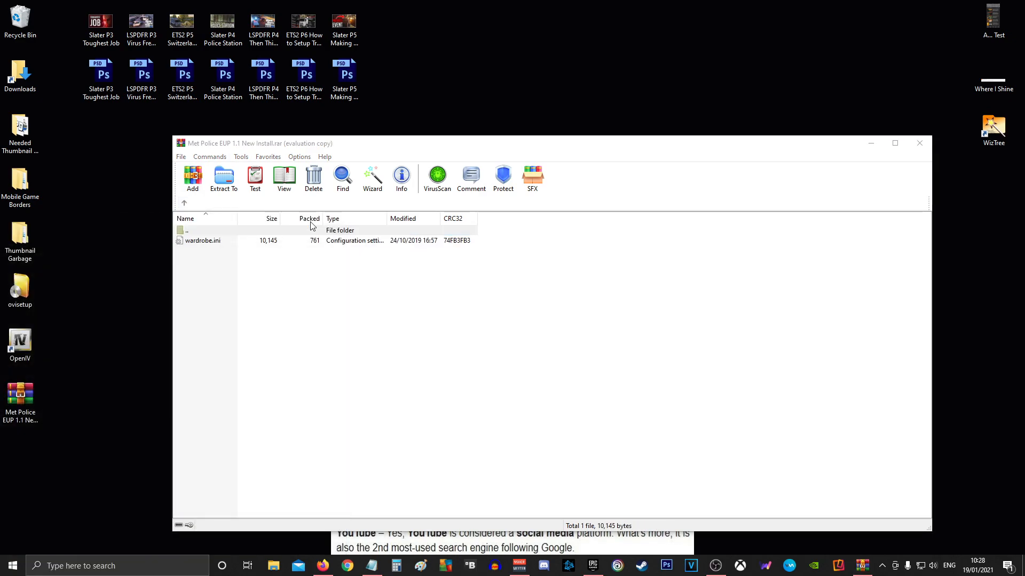
{"action": "double_click", "coordinate": [374, 191]}
{"action": "left_click_drag", "start_coordinate": [370, 90], "coordinate": [655, 92]}
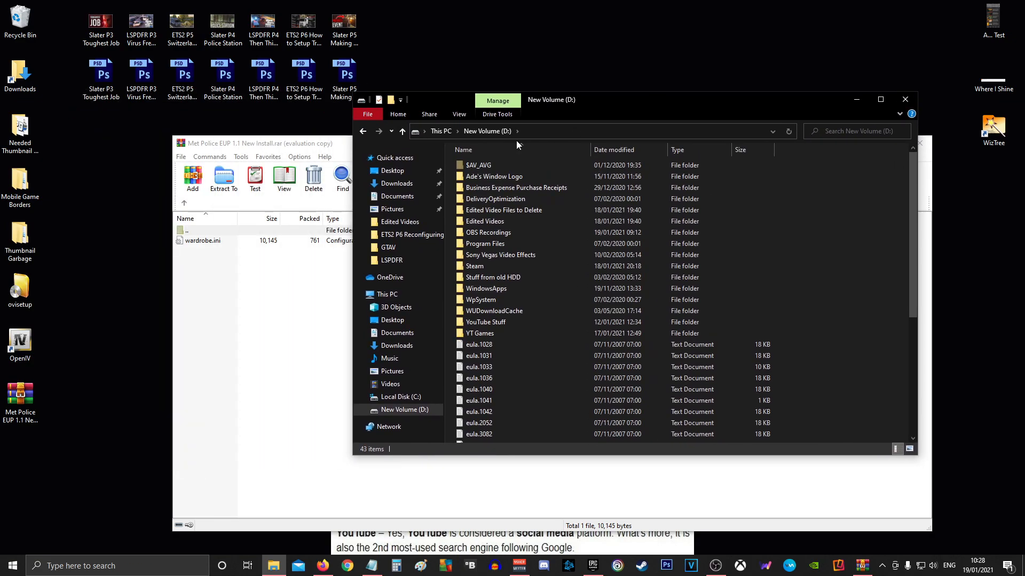
{"action": "left_click", "coordinate": [184, 203]}
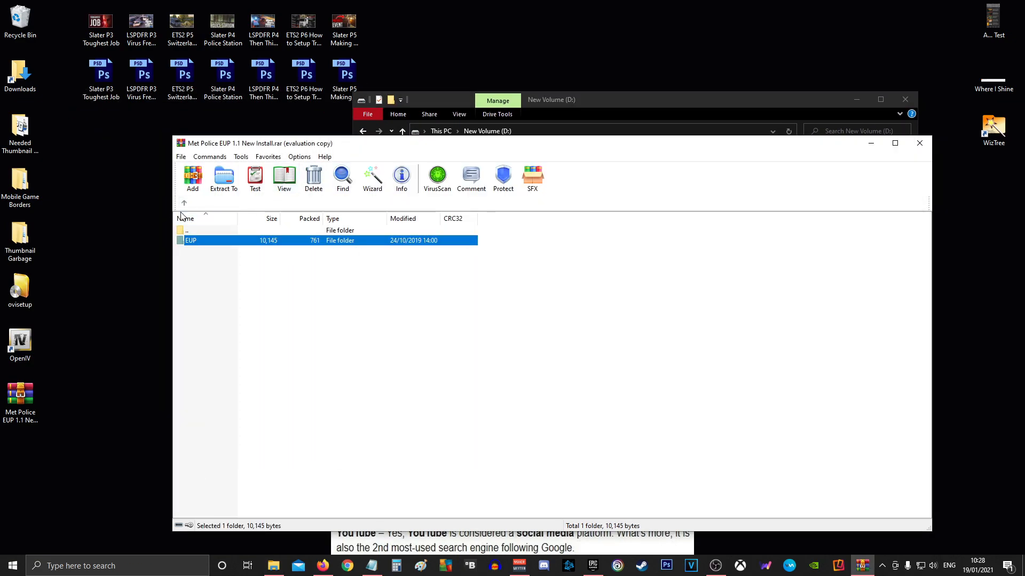
{"action": "left_click", "coordinate": [604, 101]}
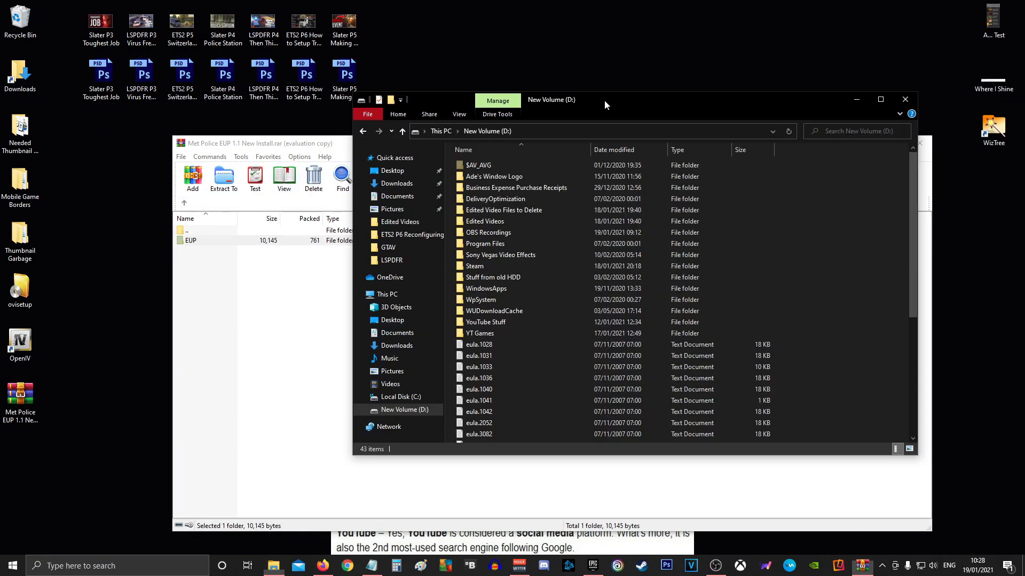
{"action": "double_click", "coordinate": [479, 333]}
{"action": "double_click", "coordinate": [474, 222]}
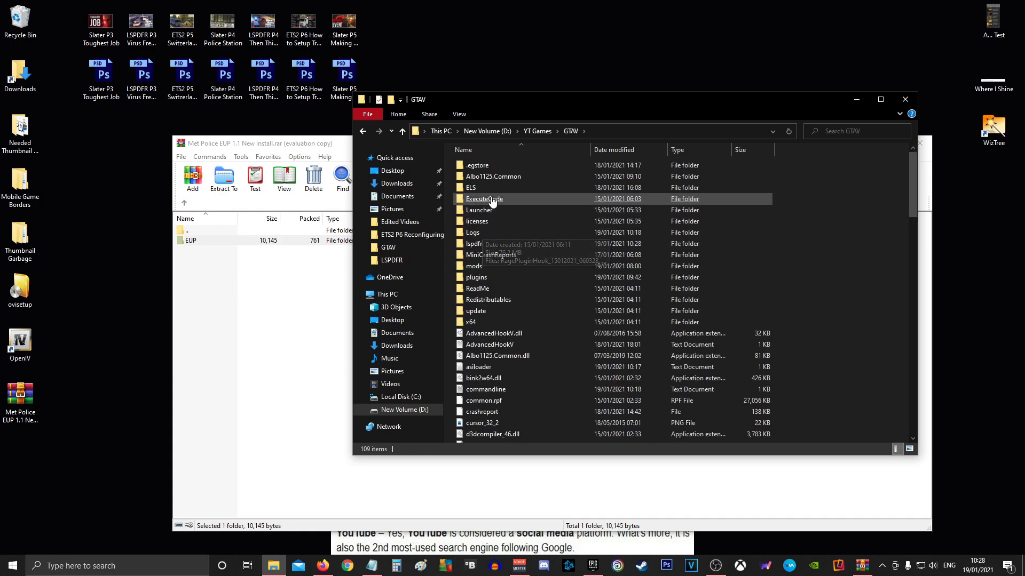
{"action": "double_click", "coordinate": [483, 277]}
{"action": "double_click", "coordinate": [477, 165]}
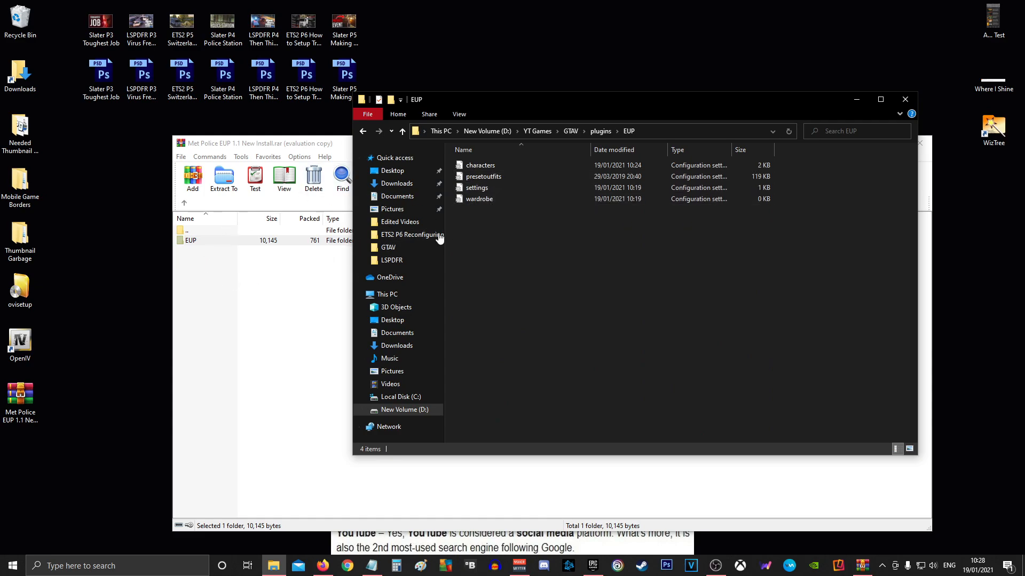
- Compare the contents of the archive's EUP folder with the game's EUP folder and go back up in the archive
{"action": "double_click", "coordinate": [191, 241]}
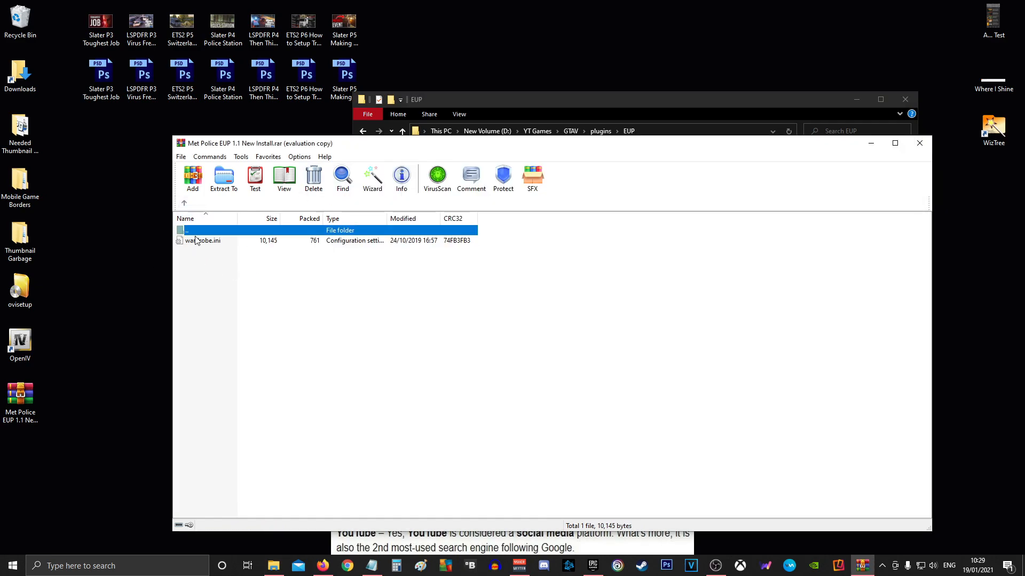
{"action": "left_click", "coordinate": [556, 105]}
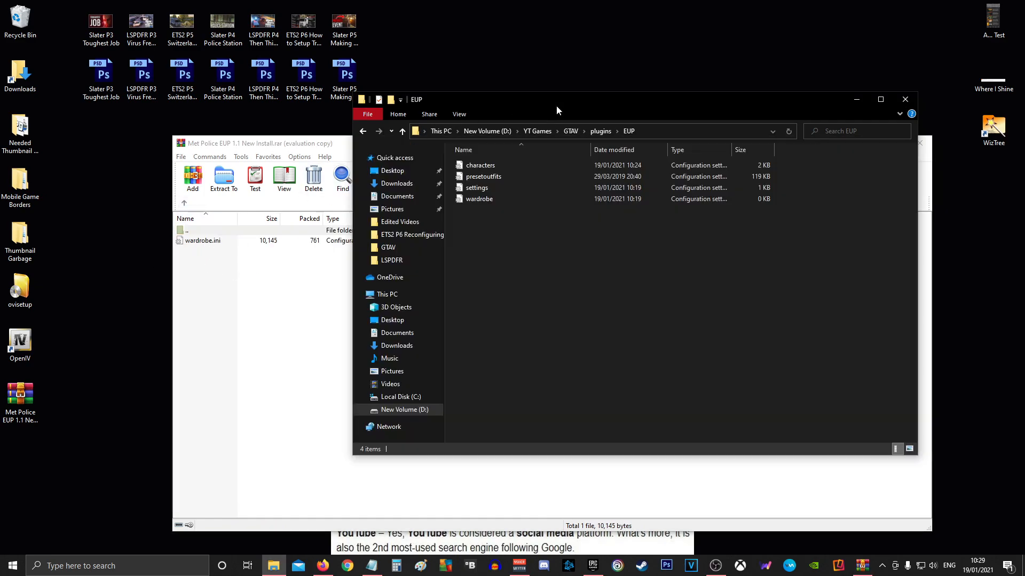
{"action": "left_click", "coordinate": [184, 203]}
- Return to the game's plugins folder and copy the archive's EUP folder into it
{"action": "left_click", "coordinate": [425, 134]}
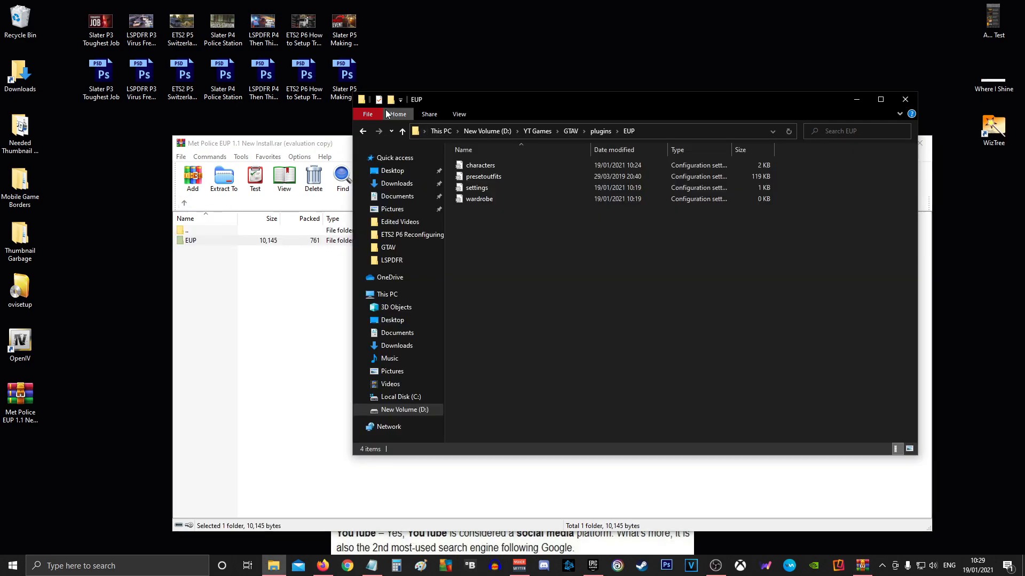
{"action": "left_click", "coordinate": [363, 131]}
{"action": "left_click", "coordinate": [239, 260]}
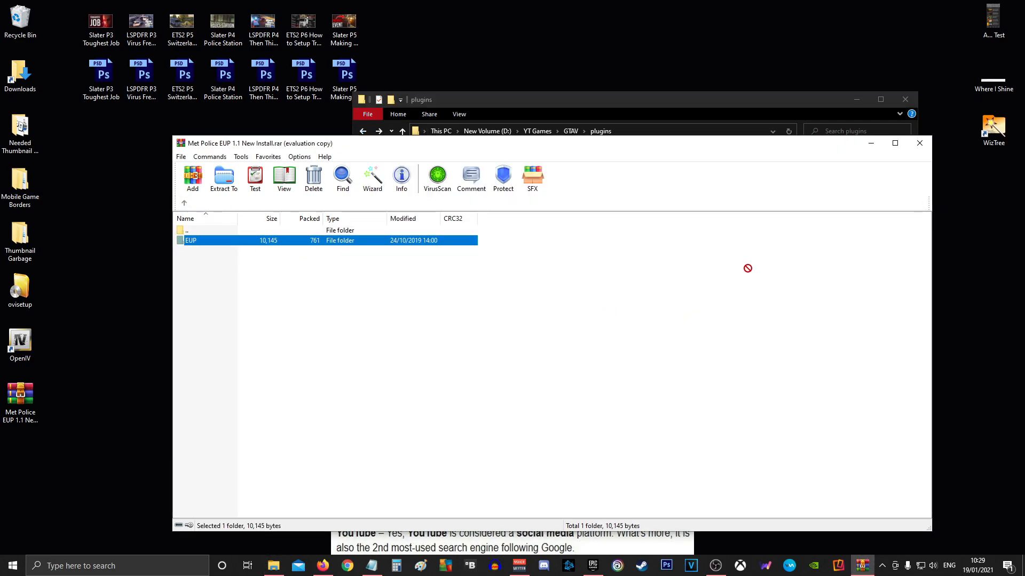
{"action": "left_click_drag", "start_coordinate": [648, 92], "coordinate": [629, 30]}
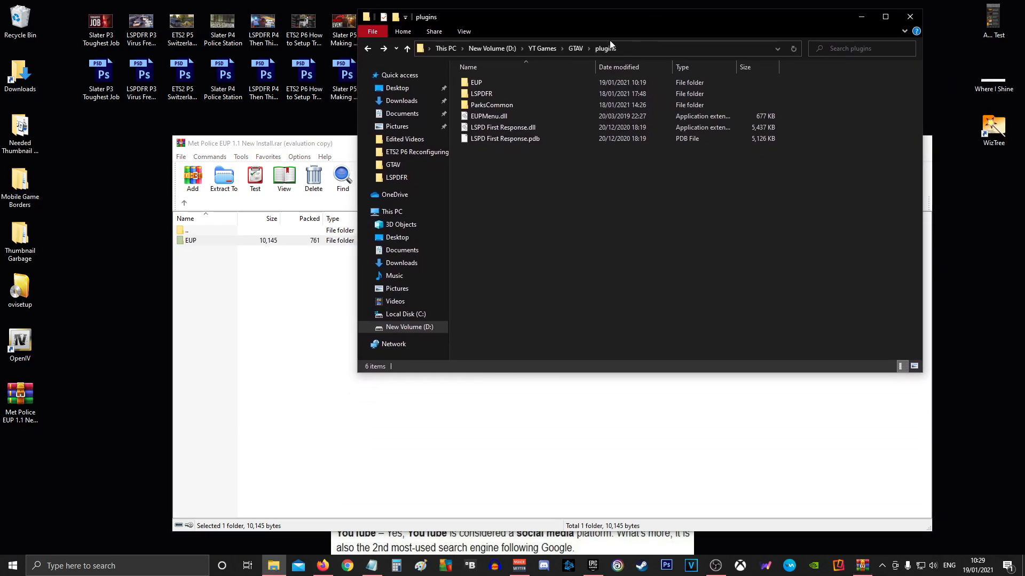
{"action": "left_click", "coordinate": [208, 266]}
{"action": "left_click_drag", "start_coordinate": [203, 242], "coordinate": [864, 103]}
{"action": "left_click", "coordinate": [453, 200]}
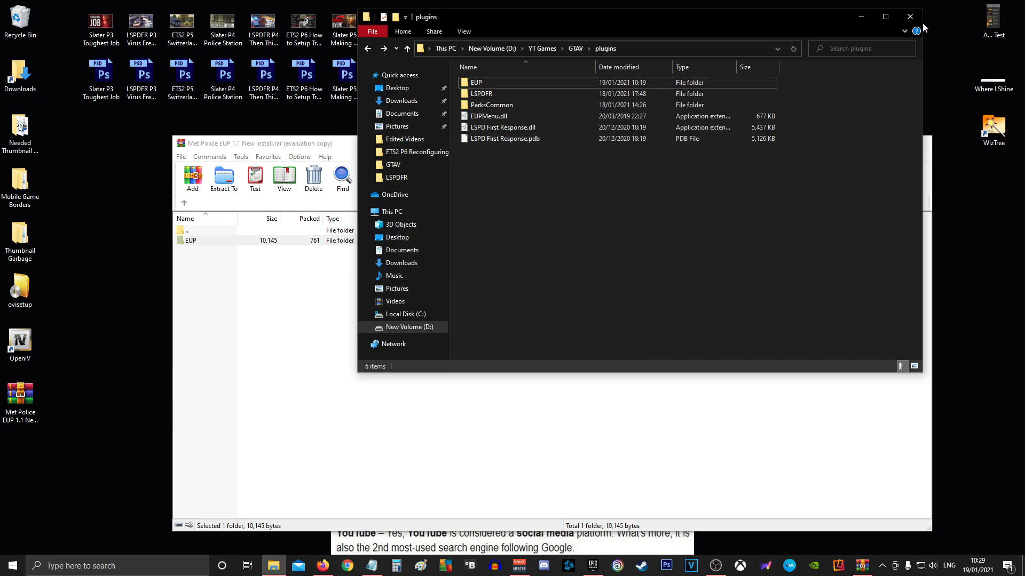
- Close the plugins folder and the archive, and move the Met Police EUP 1.1 archive from the desktop to the Recycle Bin
{"action": "left_click", "coordinate": [909, 17]}
{"action": "left_click", "coordinate": [918, 143]}
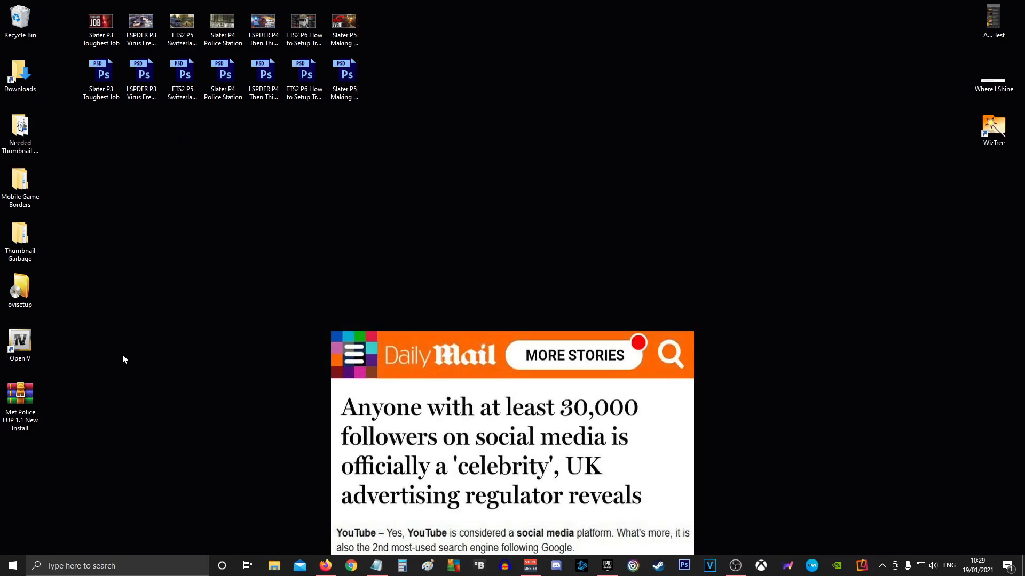
{"action": "left_click_drag", "start_coordinate": [8, 407], "coordinate": [18, 22]}
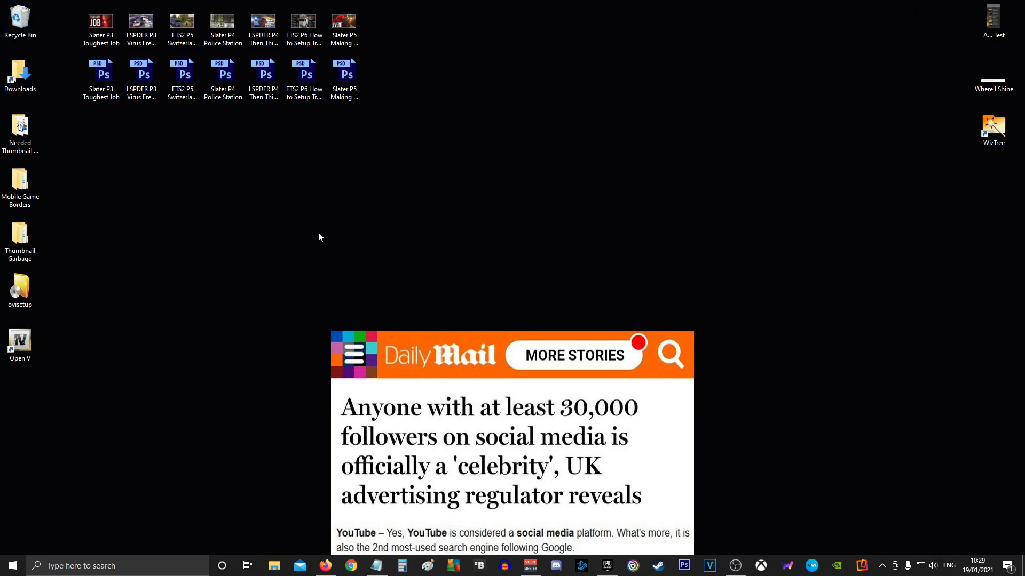
{"action": "left_click", "coordinate": [326, 566]}
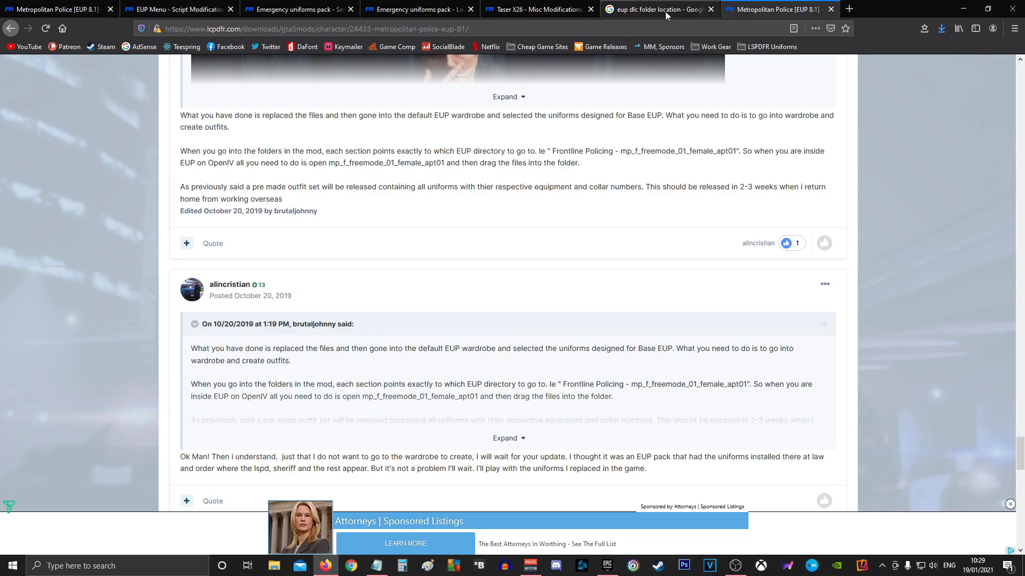
{"action": "left_click", "coordinate": [963, 9]}
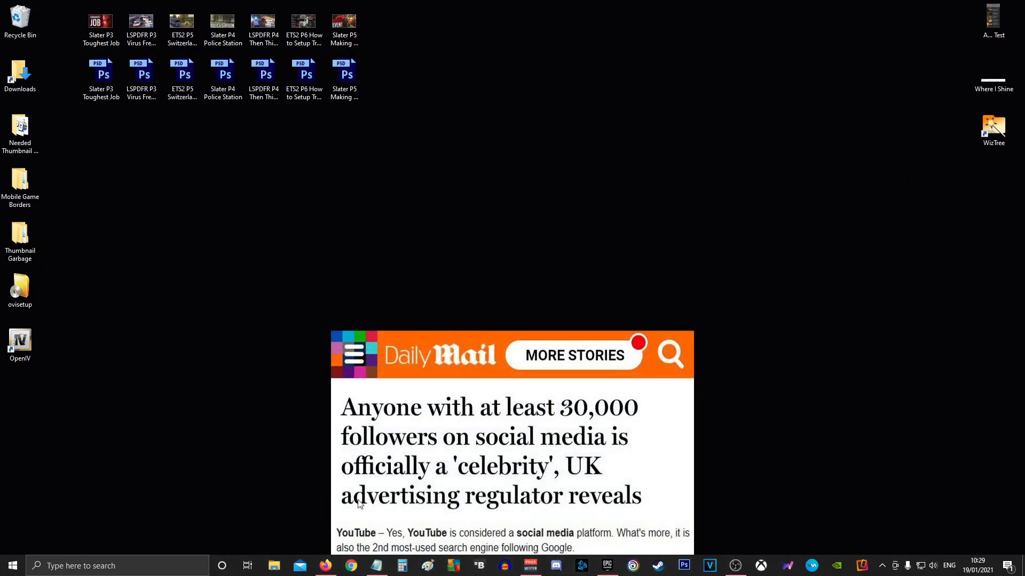
{"action": "left_click", "coordinate": [325, 566]}
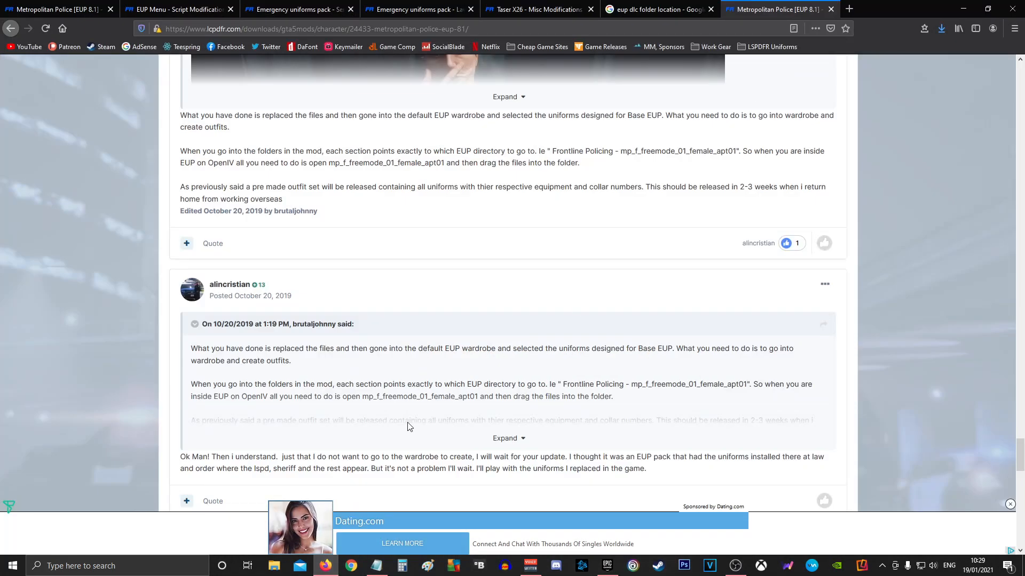
{"action": "key", "text": "super+d"}
- Bring up the Epic Games library and open This PC
{"action": "left_click", "coordinate": [603, 567]}
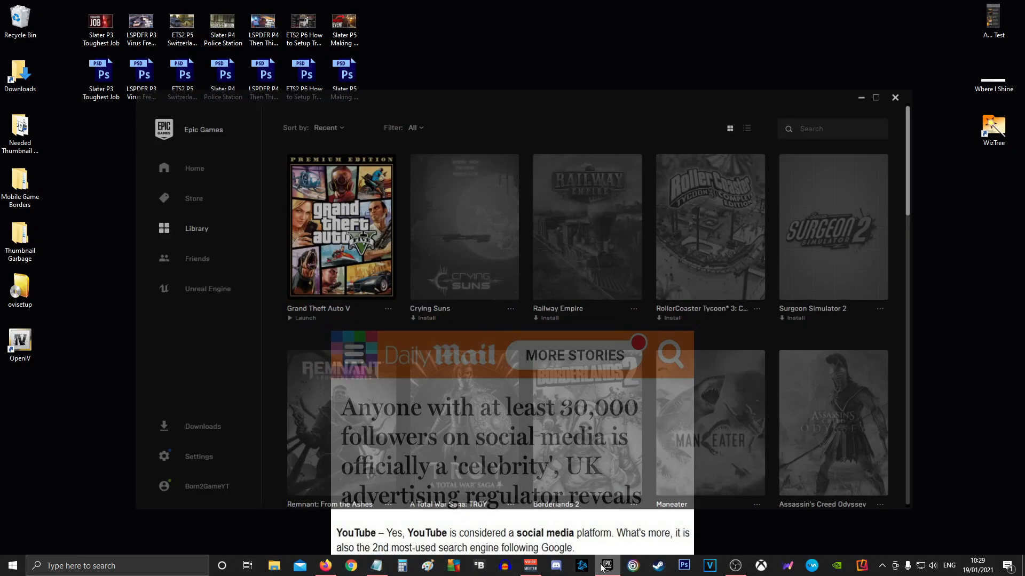
{"action": "left_click", "coordinate": [18, 568]}
{"action": "left_click", "coordinate": [203, 284]}
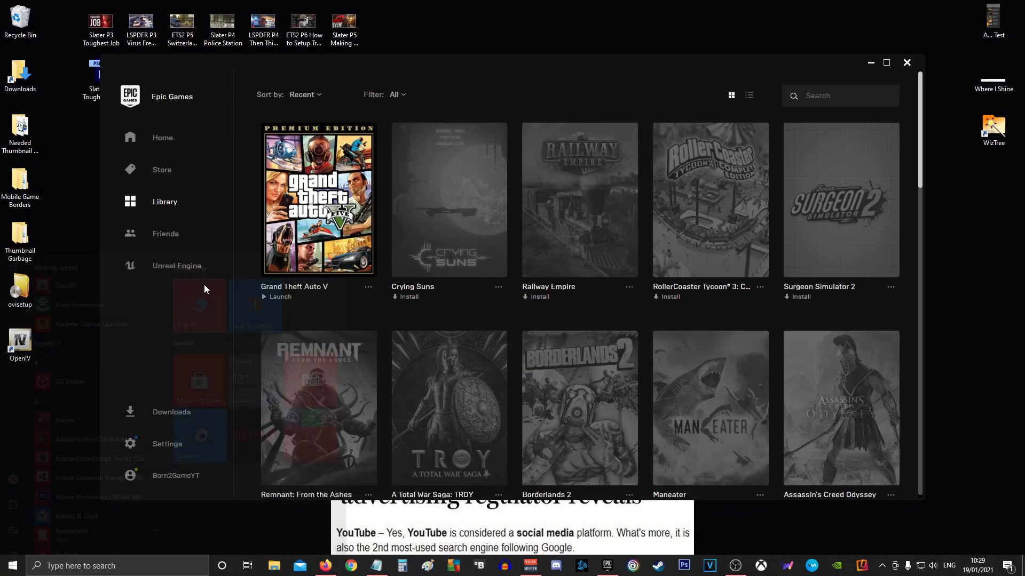
{"action": "double_click", "coordinate": [661, 112]}
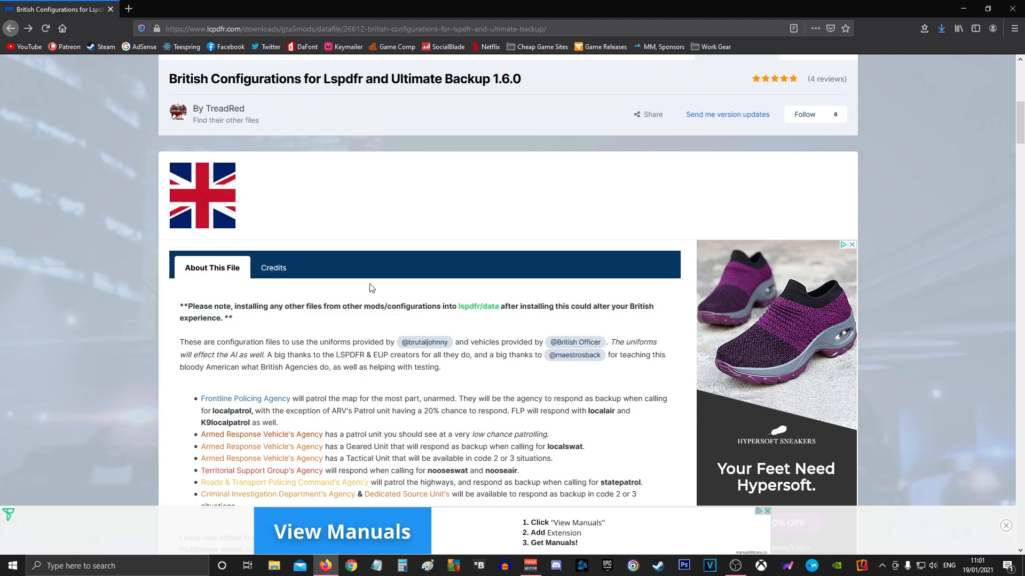
- Read the British Configurations for Lspdfr and Ultimate Backup page and open the metro archive from the desktop
{"action": "scroll", "coordinate": [371, 288], "scroll_direction": "down", "scroll_amount": 4}
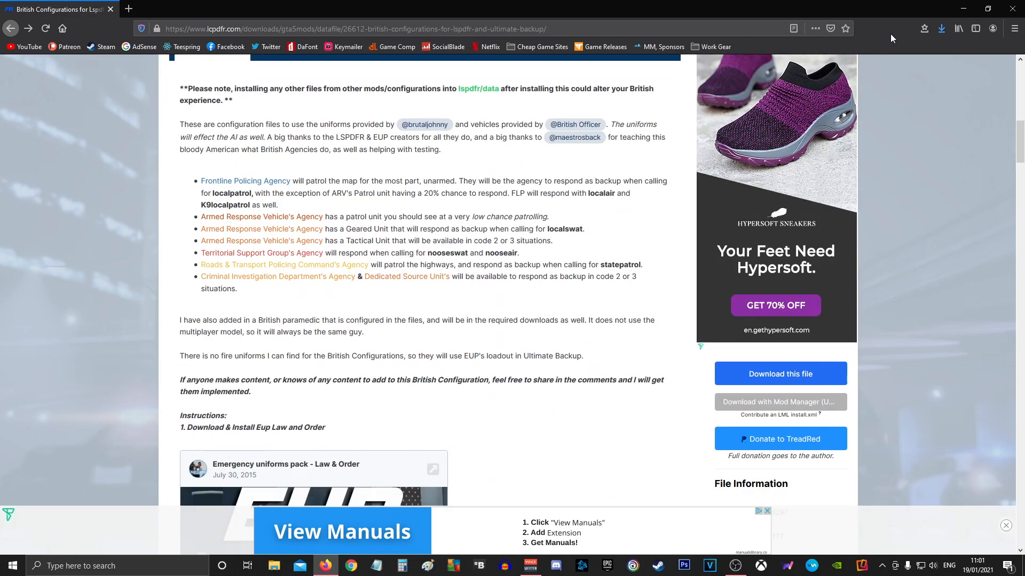
{"action": "left_click", "coordinate": [963, 9]}
{"action": "left_click", "coordinate": [31, 395]}
{"action": "double_click", "coordinate": [21, 395]}
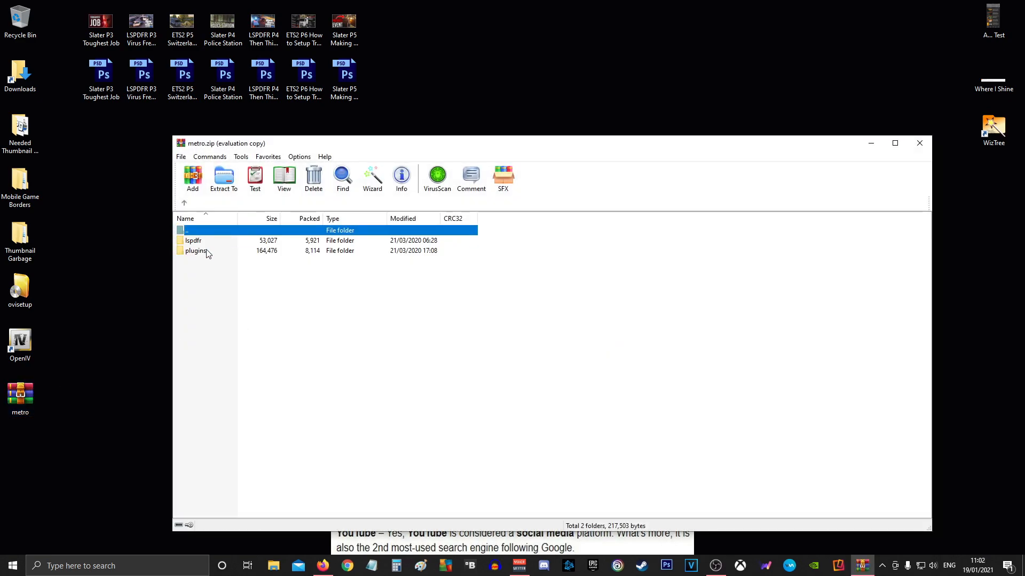
- Select the archive's lspdfr and plugins folders, and open the GTAV plugins folder under YT Games on New Volume (D:)
{"action": "left_click_drag", "start_coordinate": [210, 270], "coordinate": [212, 243]}
{"action": "left_click", "coordinate": [2, 575]}
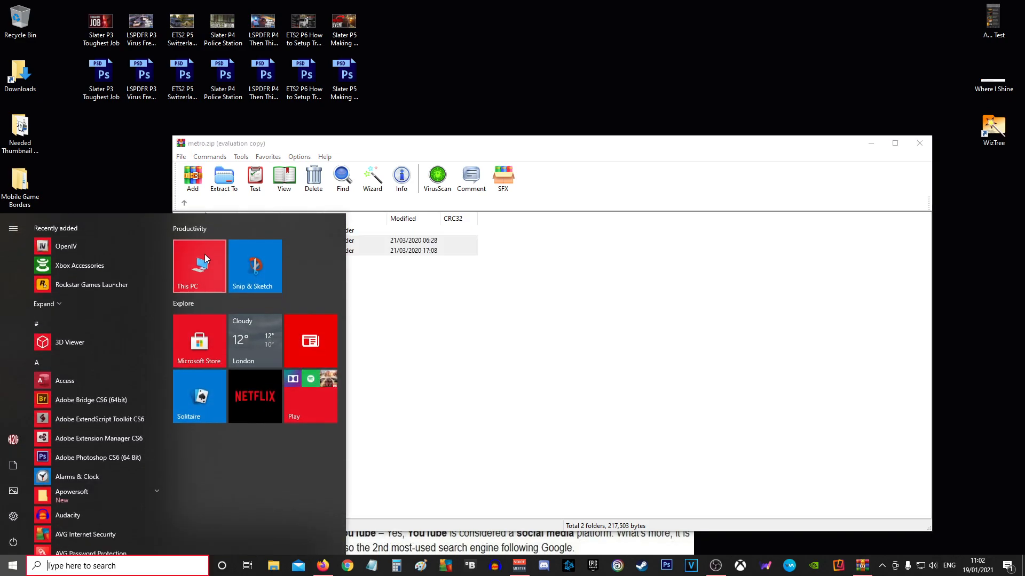
{"action": "left_click", "coordinate": [205, 254]}
{"action": "left_click", "coordinate": [398, 205]}
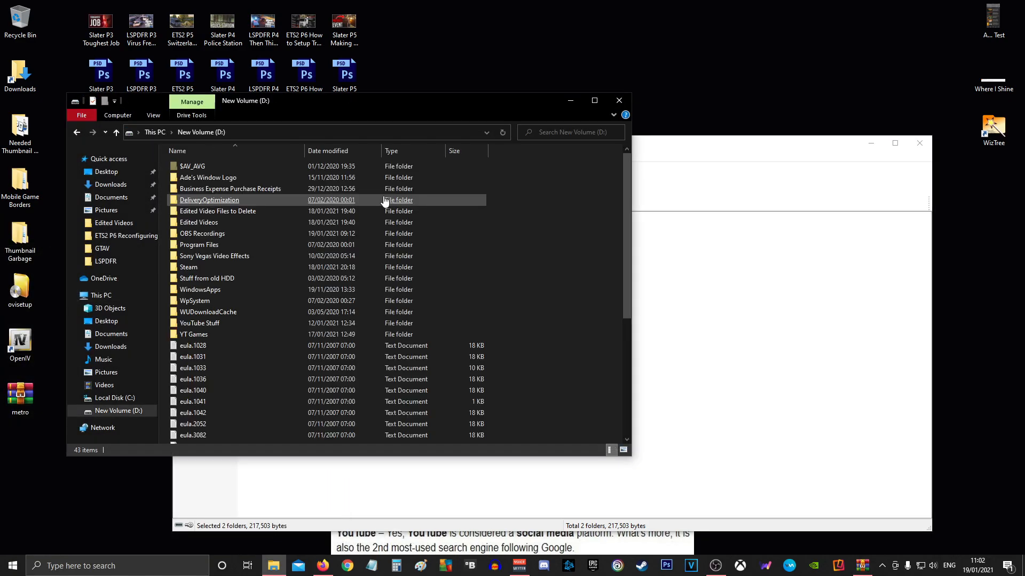
{"action": "double_click", "coordinate": [198, 334]}
{"action": "double_click", "coordinate": [194, 256]}
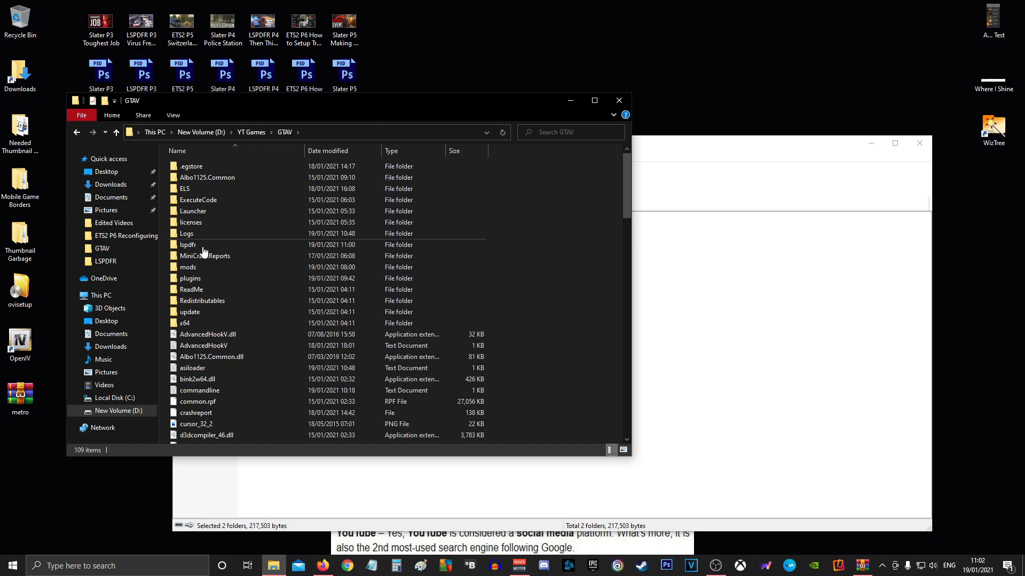
{"action": "double_click", "coordinate": [193, 278]}
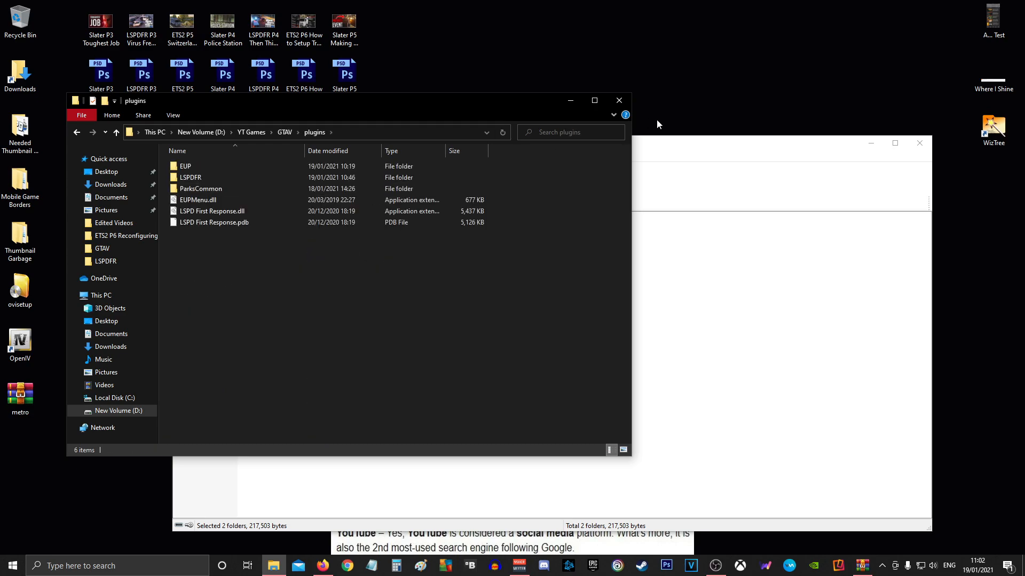
- Compare the XML files under the metro archive's plugins LSPDFR folder with the contents of the game's plugins LSPDFR folder
{"action": "left_click", "coordinate": [656, 152]}
{"action": "left_click", "coordinate": [207, 255]}
{"action": "double_click", "coordinate": [207, 256]}
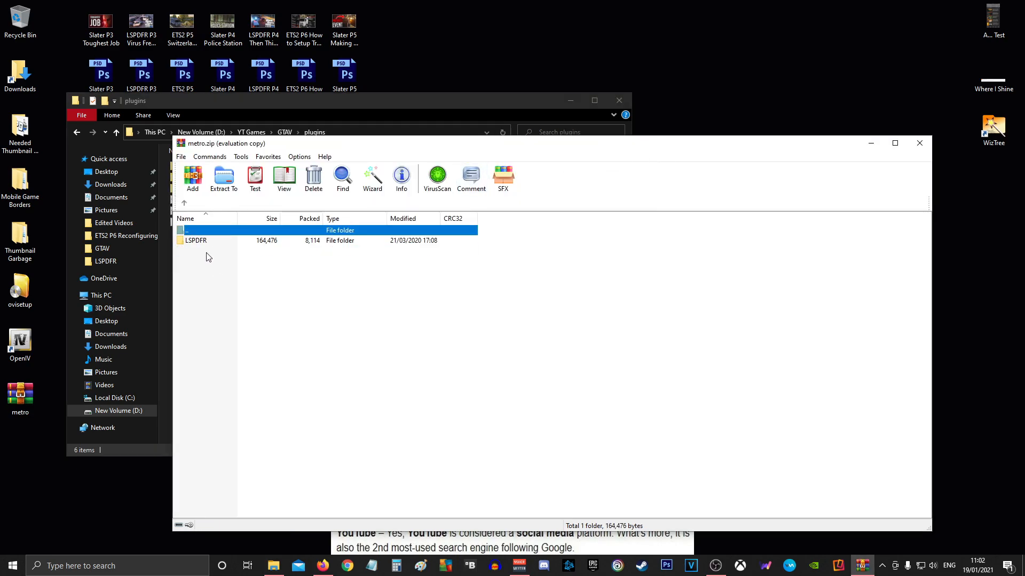
{"action": "double_click", "coordinate": [206, 242]}
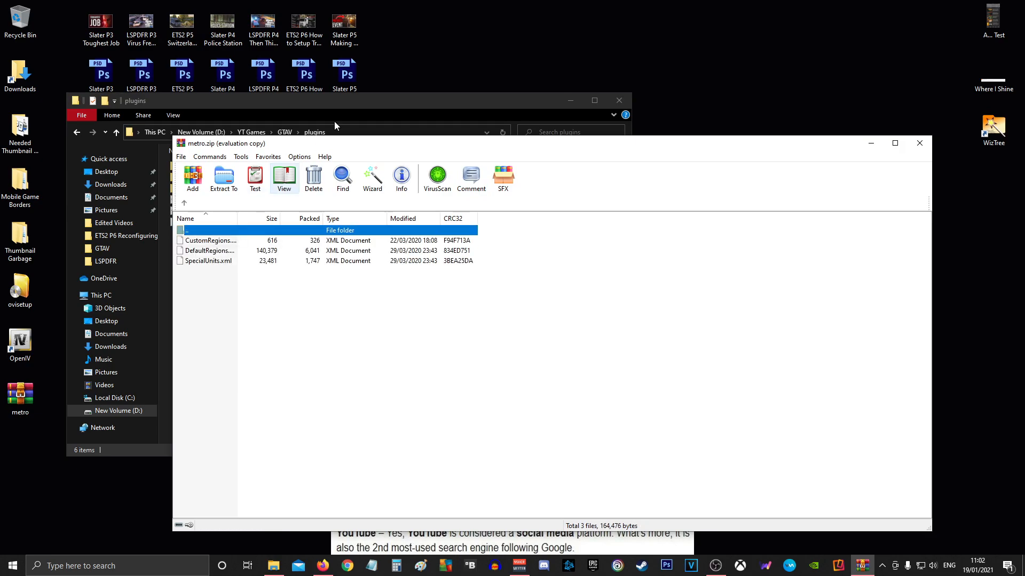
{"action": "left_click", "coordinate": [344, 105]}
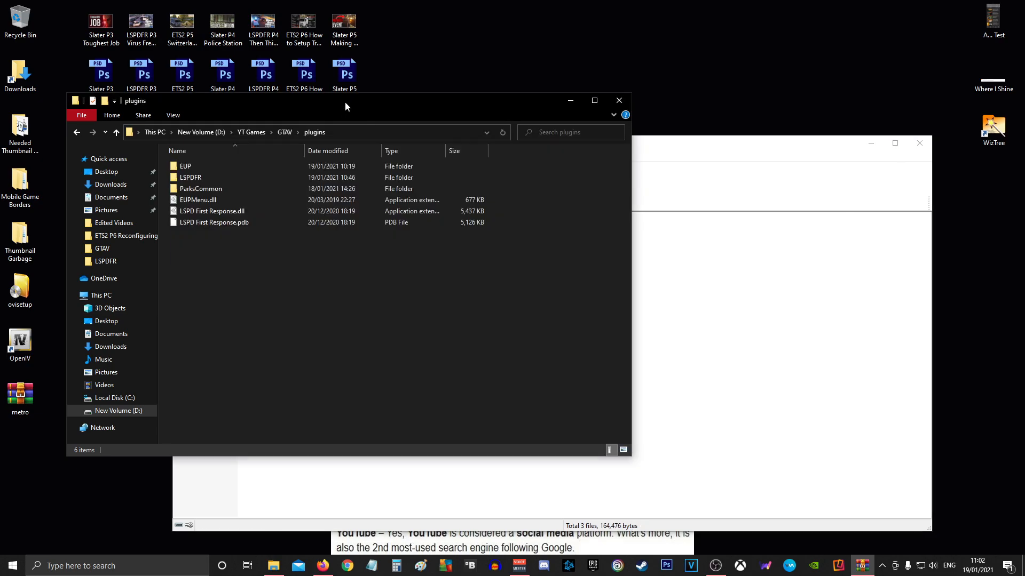
{"action": "double_click", "coordinate": [194, 178]}
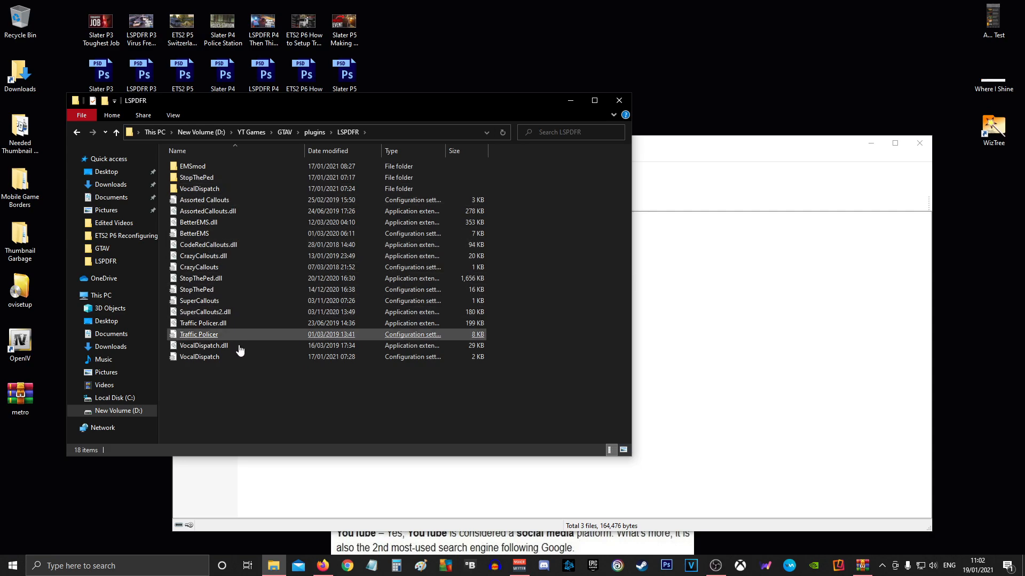
- Leave the plugins folder in the metro archive and open the data folder inside its lspdfr folder
{"action": "left_click", "coordinate": [651, 149]}
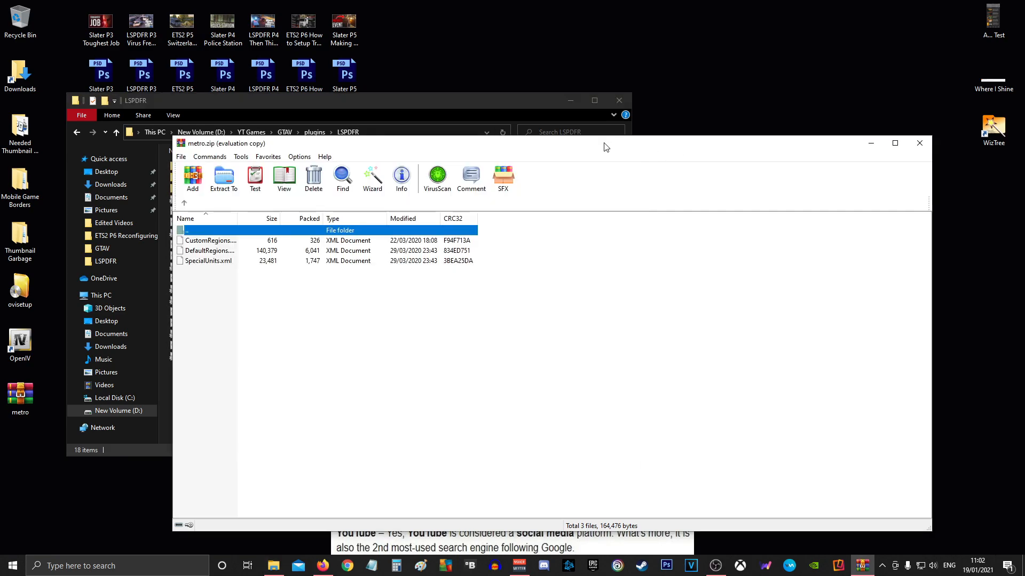
{"action": "left_click", "coordinate": [184, 203]}
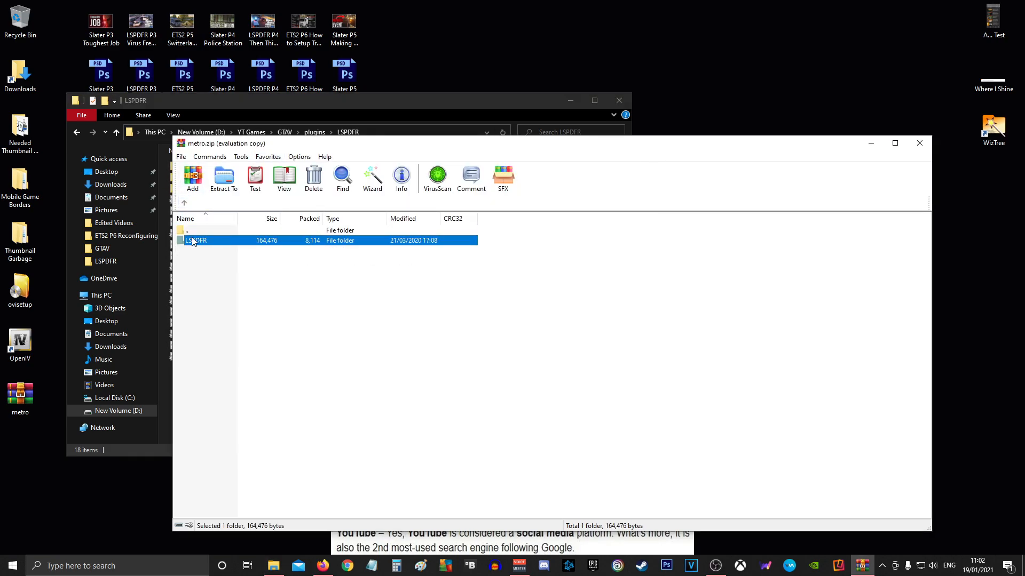
{"action": "double_click", "coordinate": [193, 241]}
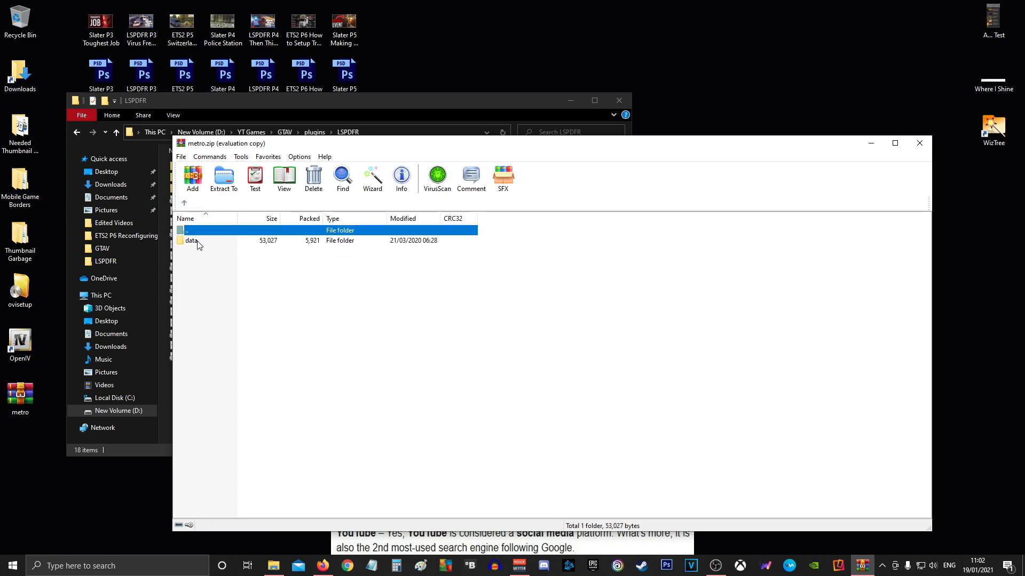
{"action": "double_click", "coordinate": [194, 241]}
- Open the custom folder under the GTAV game folder's lspdfr data directory
{"action": "left_click", "coordinate": [386, 105]}
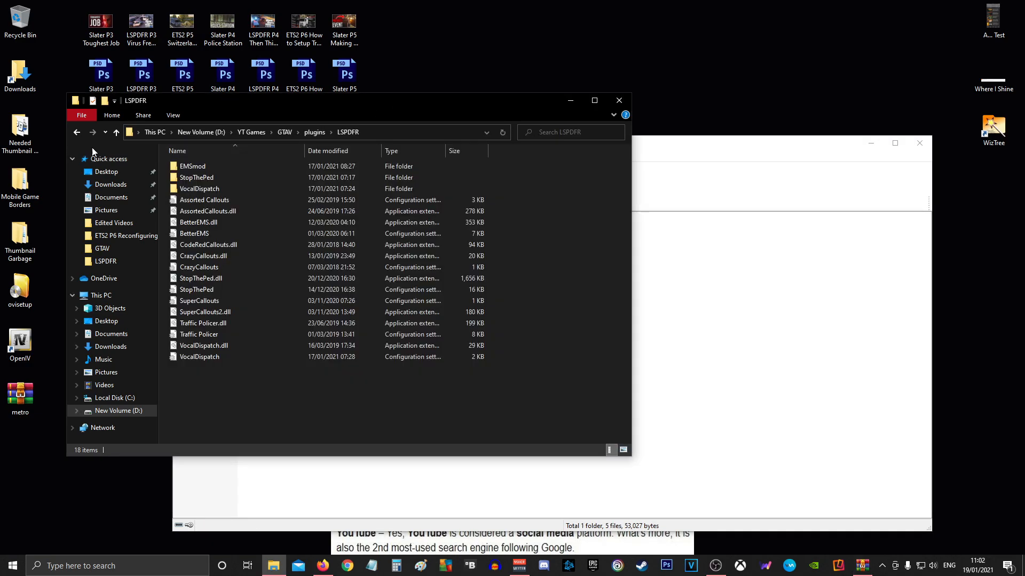
{"action": "left_click", "coordinate": [77, 132]}
{"action": "left_click", "coordinate": [76, 132]}
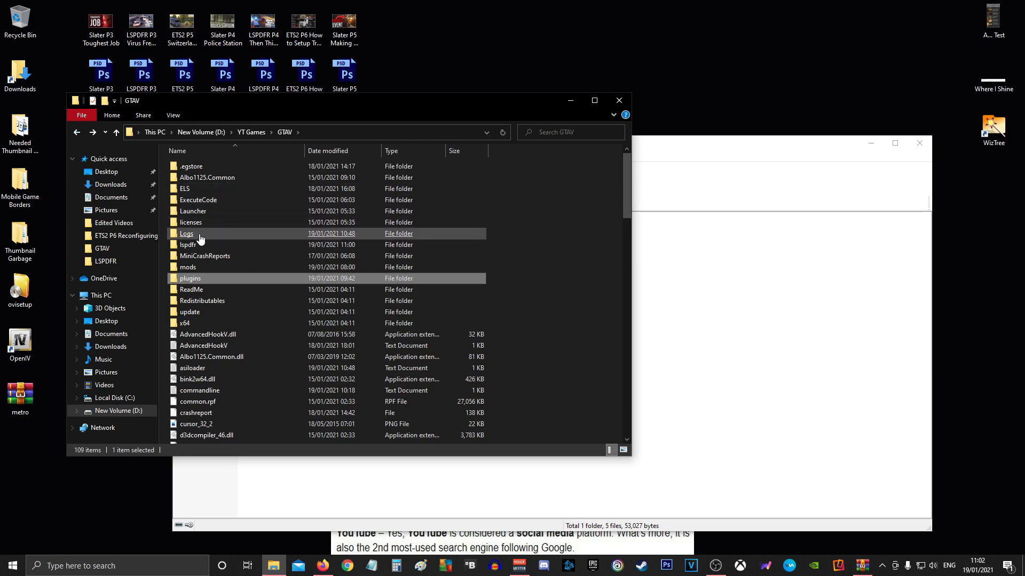
{"action": "double_click", "coordinate": [201, 245]}
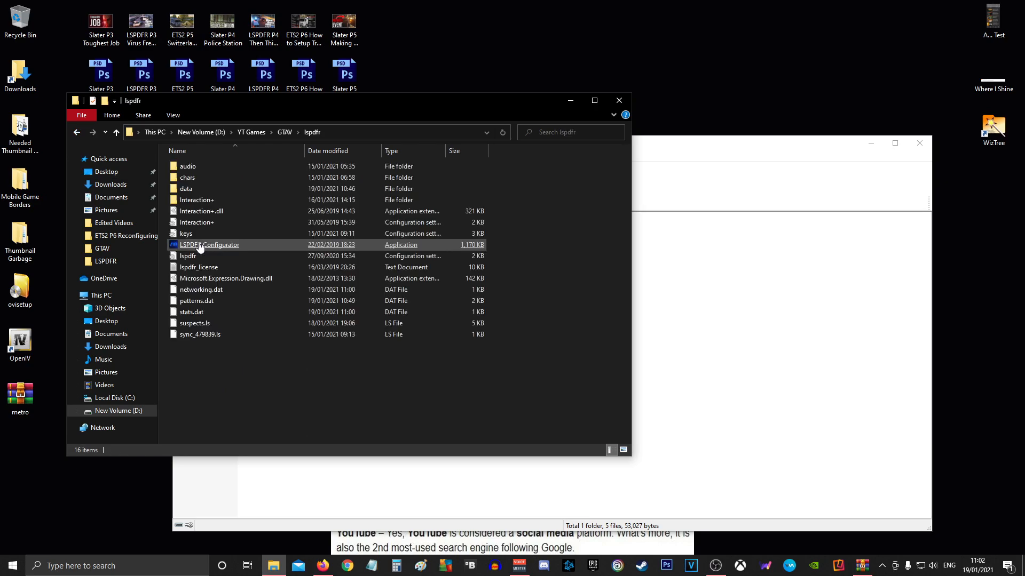
{"action": "double_click", "coordinate": [198, 190]}
{"action": "double_click", "coordinate": [201, 178]}
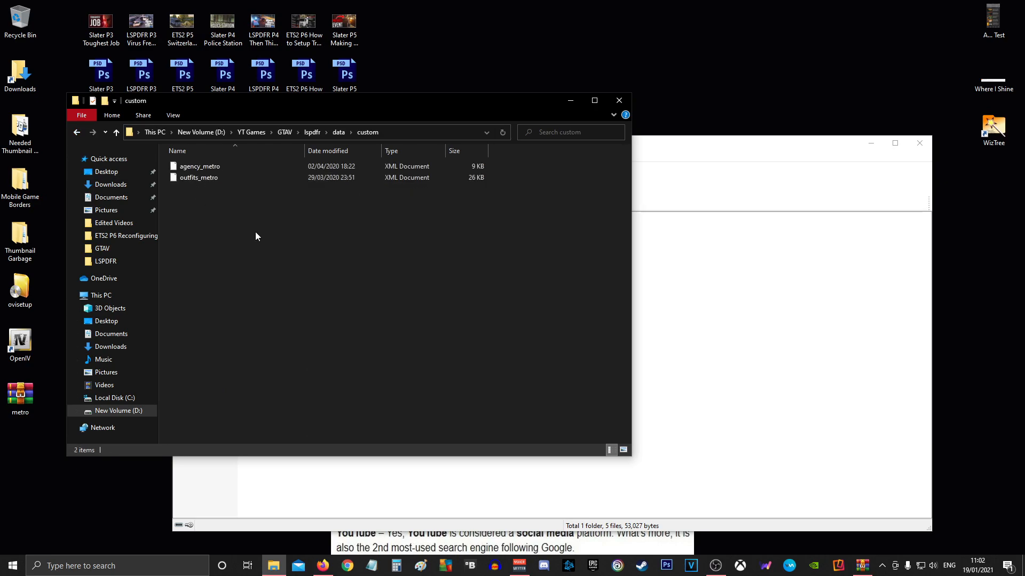
- Compare the XML files in the archive's custom folder with the game's custom folder, and close both windows
{"action": "left_click", "coordinate": [653, 147]}
{"action": "double_click", "coordinate": [202, 241]}
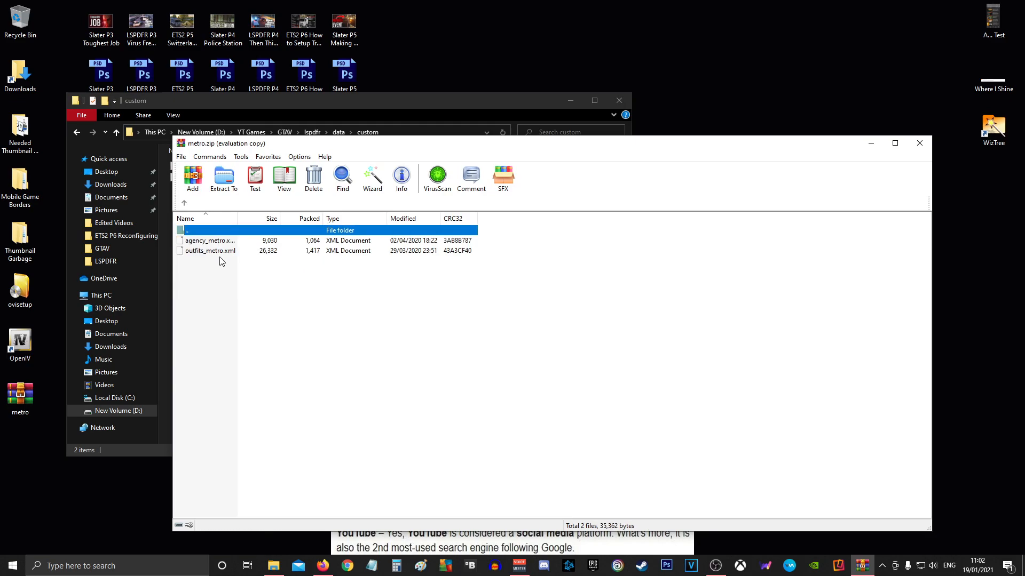
{"action": "left_click", "coordinate": [355, 117]}
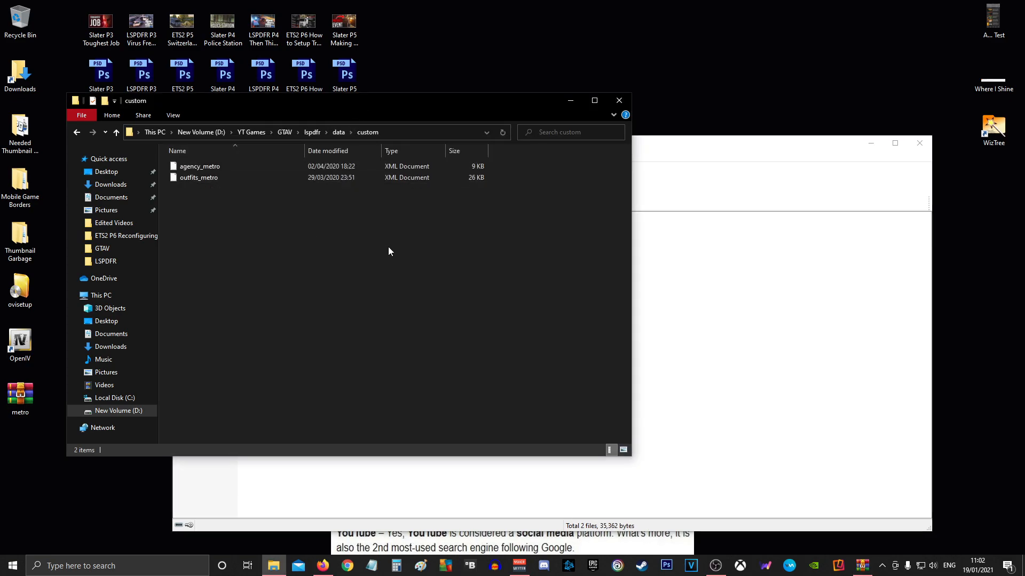
{"action": "left_click", "coordinate": [918, 145]}
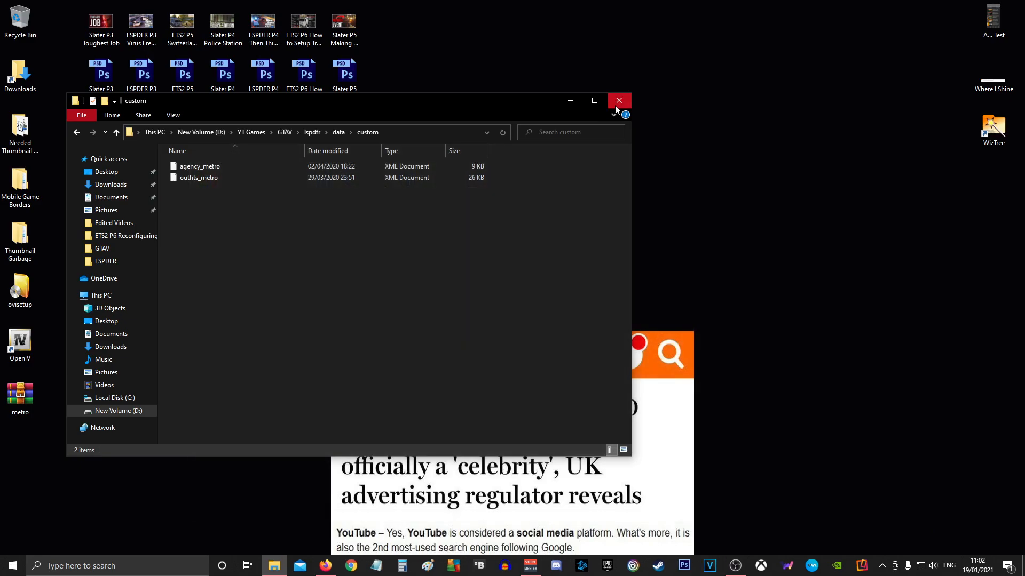
{"action": "left_click", "coordinate": [617, 102]}
- Switch to Firefox and review the British Configurations for Lspdfr and Ultimate Backup description, including its uniform and vehicle credits
{"action": "left_click", "coordinate": [326, 566]}
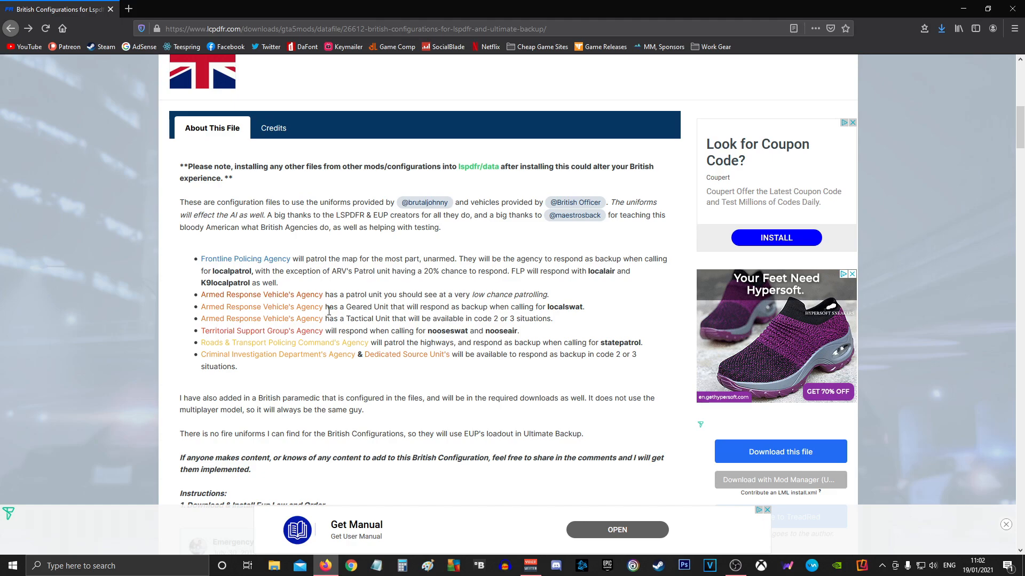
{"action": "scroll", "coordinate": [358, 306], "scroll_direction": "up", "scroll_amount": 3}
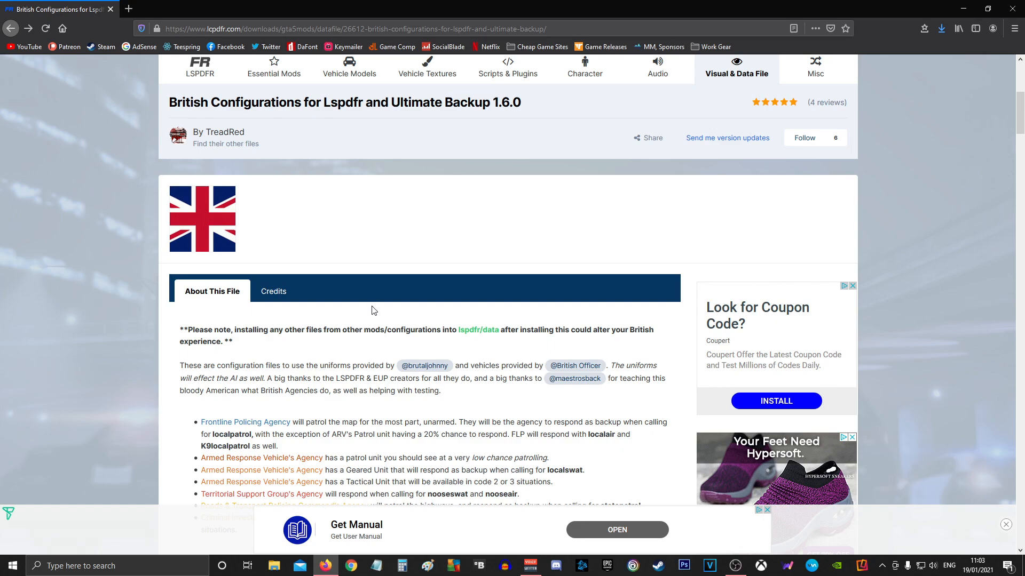
{"action": "scroll", "coordinate": [372, 310], "scroll_direction": "down", "scroll_amount": 2}
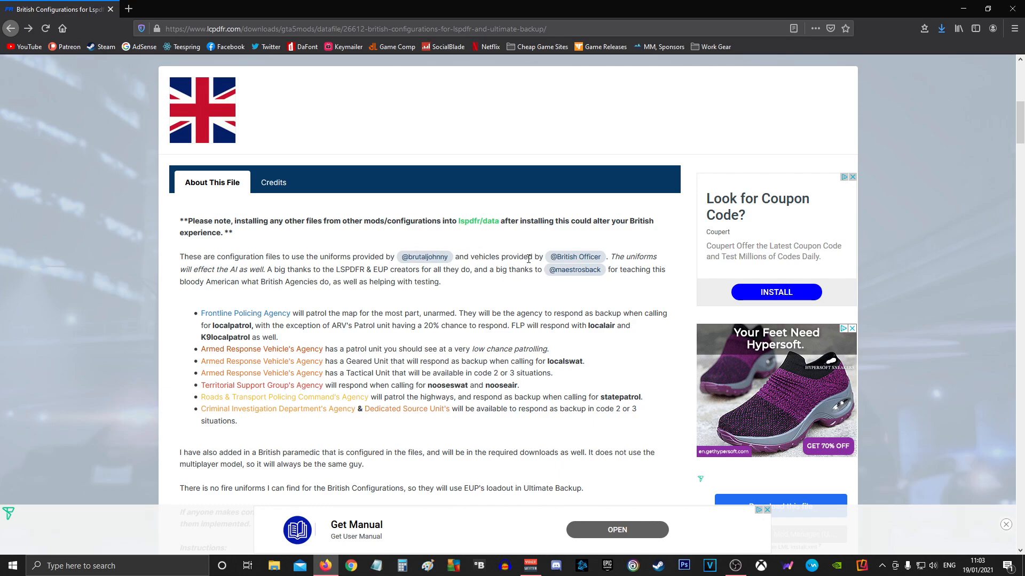
{"action": "mouse_move", "coordinate": [576, 257]}
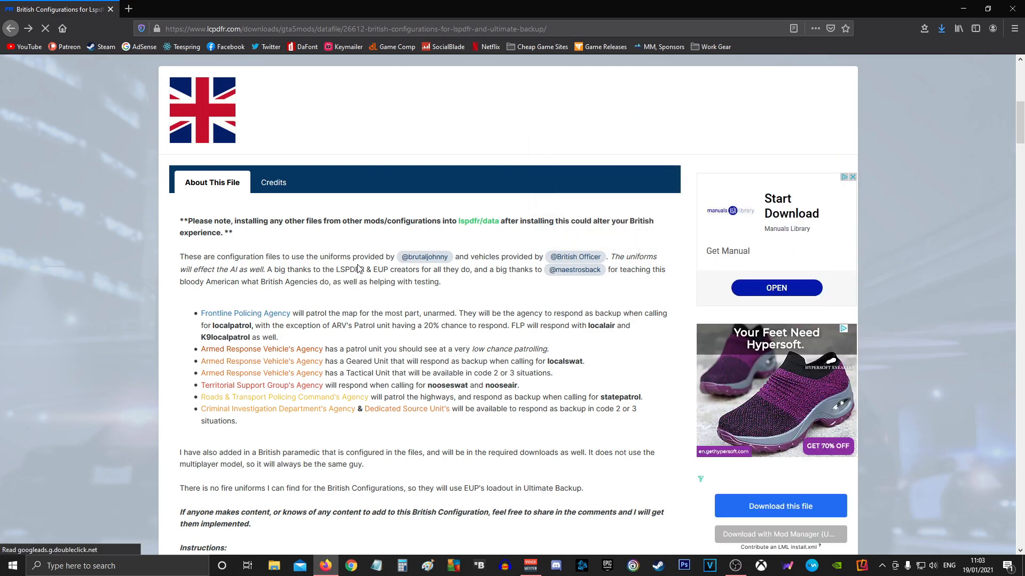
{"action": "scroll", "coordinate": [363, 267], "scroll_direction": "up", "scroll_amount": 1}
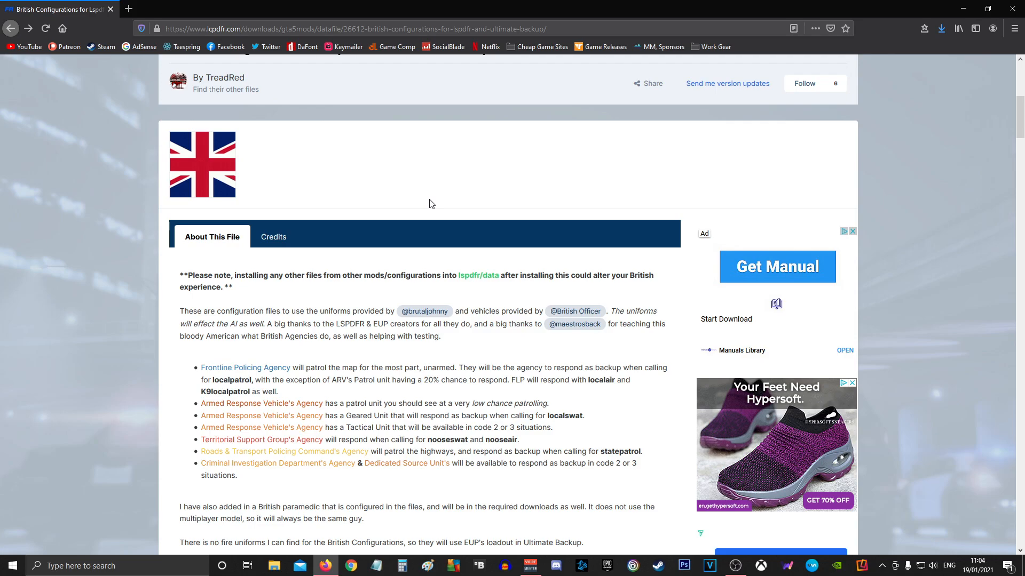
{"action": "scroll", "coordinate": [431, 203], "scroll_direction": "up", "scroll_amount": 2}
{"action": "scroll", "coordinate": [431, 203], "scroll_direction": "down", "scroll_amount": 1}
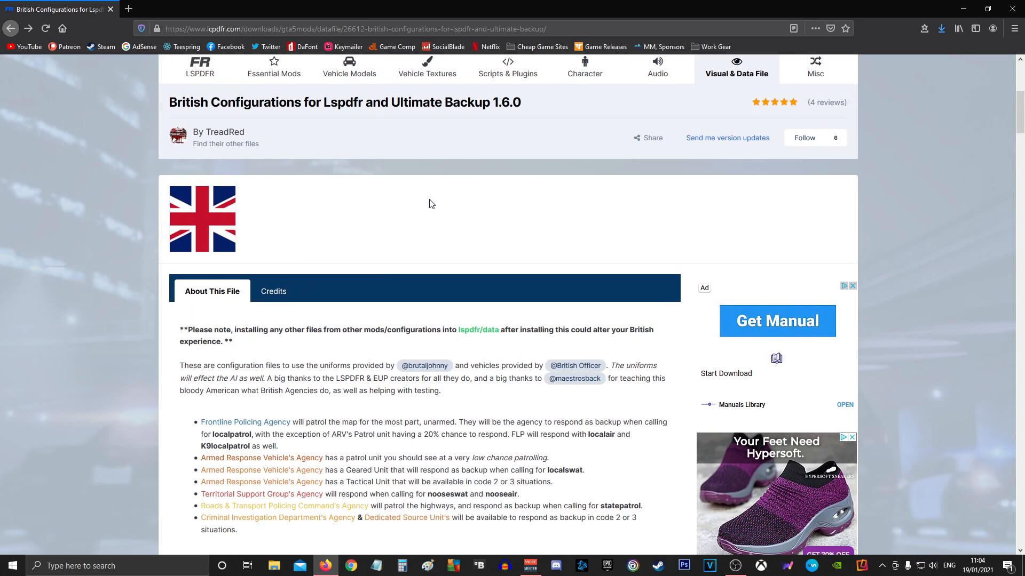
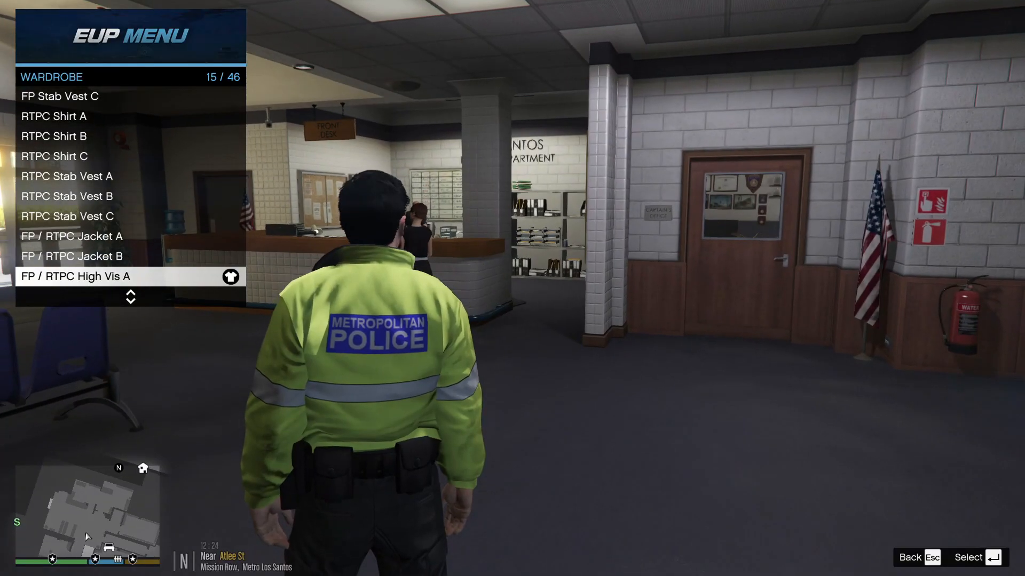
- Preview the EUP wardrobe outfits from FP / RTPC High Vis through CID, TSG and ARV, and wear ARV High Vis A
{"action": "key", "text": "Down"}
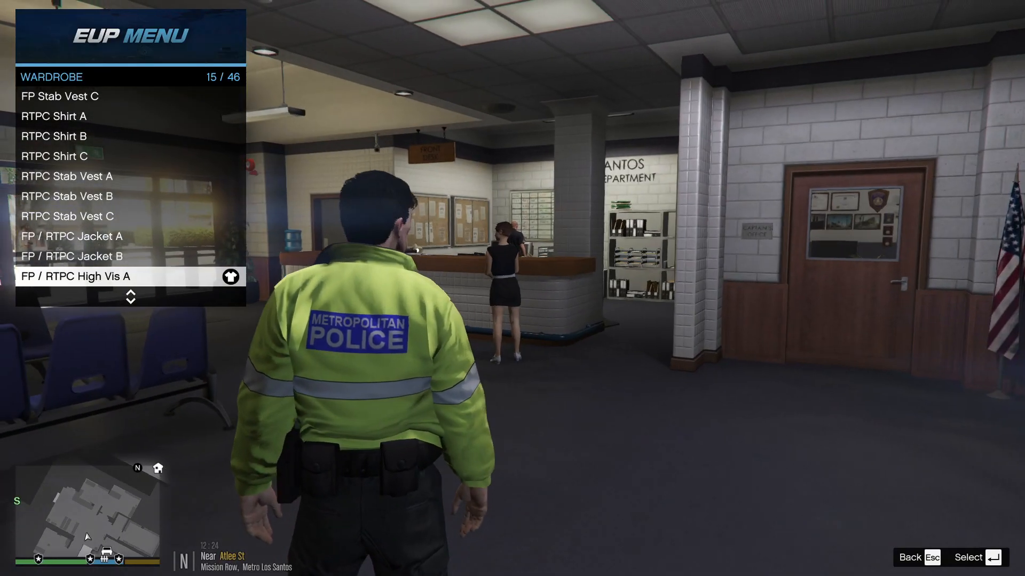
{"action": "key", "text": "Down"}
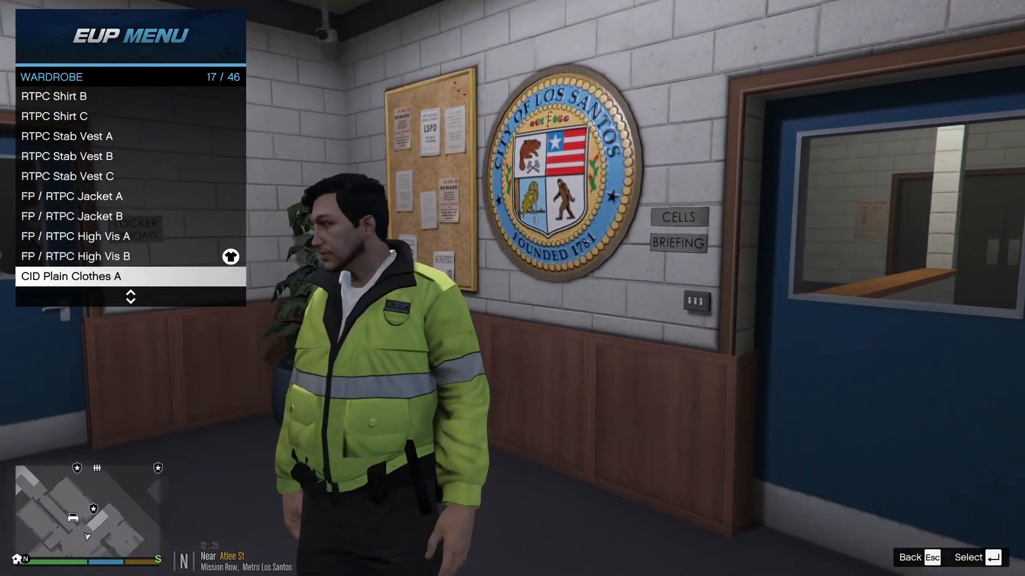
{"action": "key", "text": "Down"}
{"action": "key", "text": "Down"}
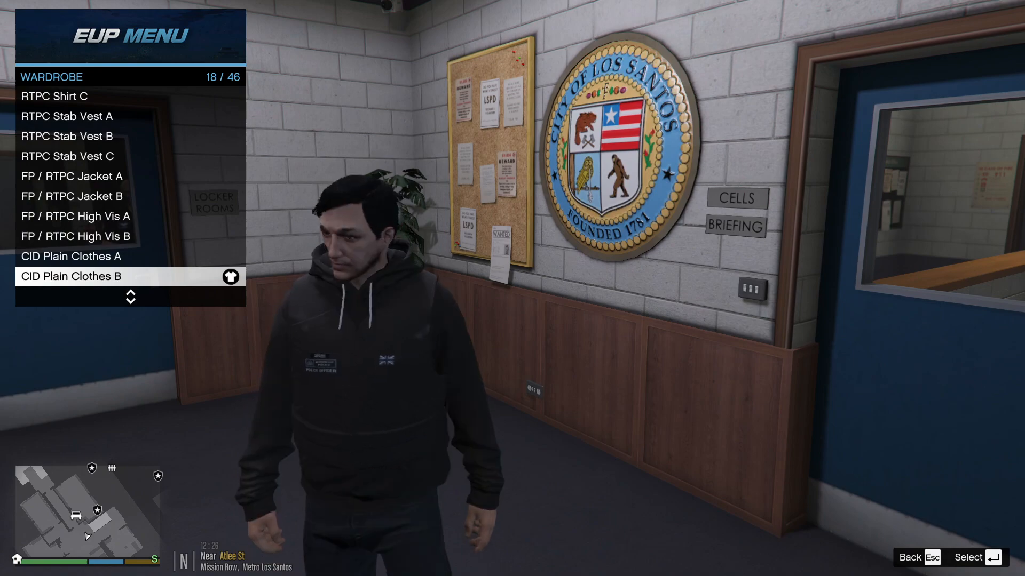
{"action": "key", "text": "Down"}
{"action": "key", "text": "Down"}
{"action": "key", "text": "Down"}
{"action": "key", "text": "Down"}
{"action": "key", "text": "Down"}
{"action": "key", "text": "Down"}
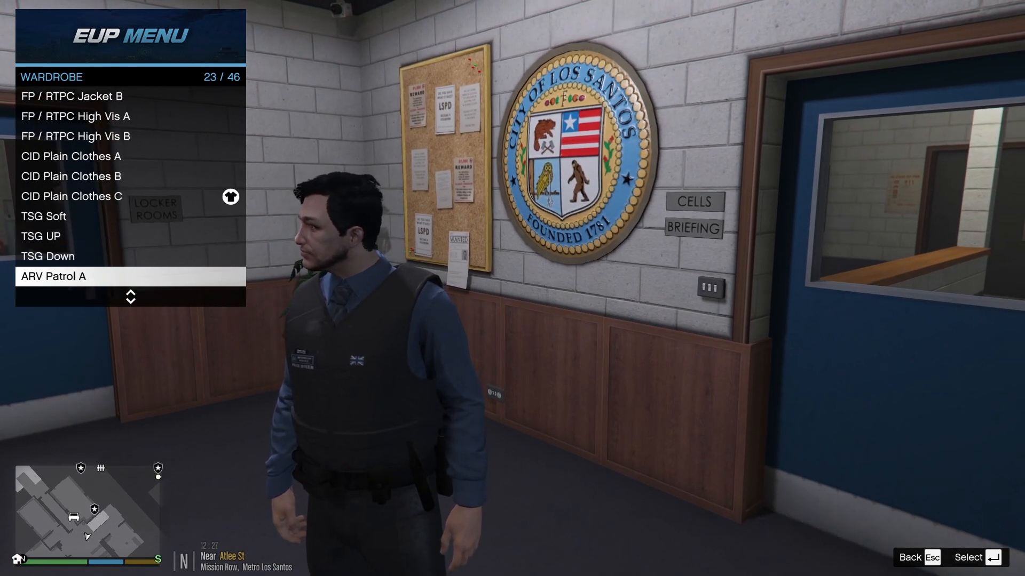
{"action": "key", "text": "Down"}
{"action": "key", "text": "Down"}
{"action": "key", "text": "Down"}
{"action": "key", "text": "Down"}
{"action": "key", "text": "Down"}
{"action": "key", "text": "Down"}
{"action": "key", "text": "Down"}
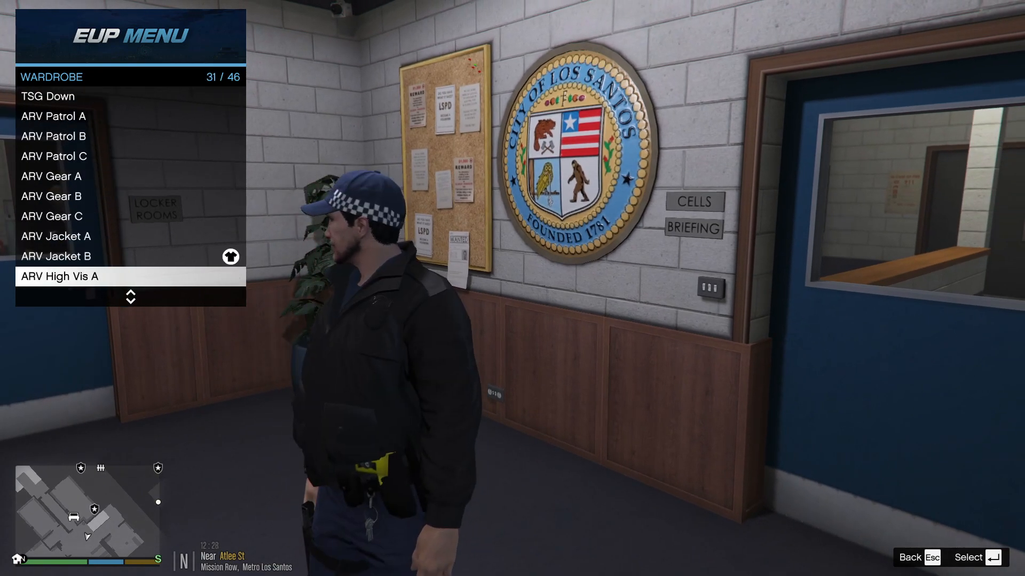
{"action": "key", "text": "Up"}
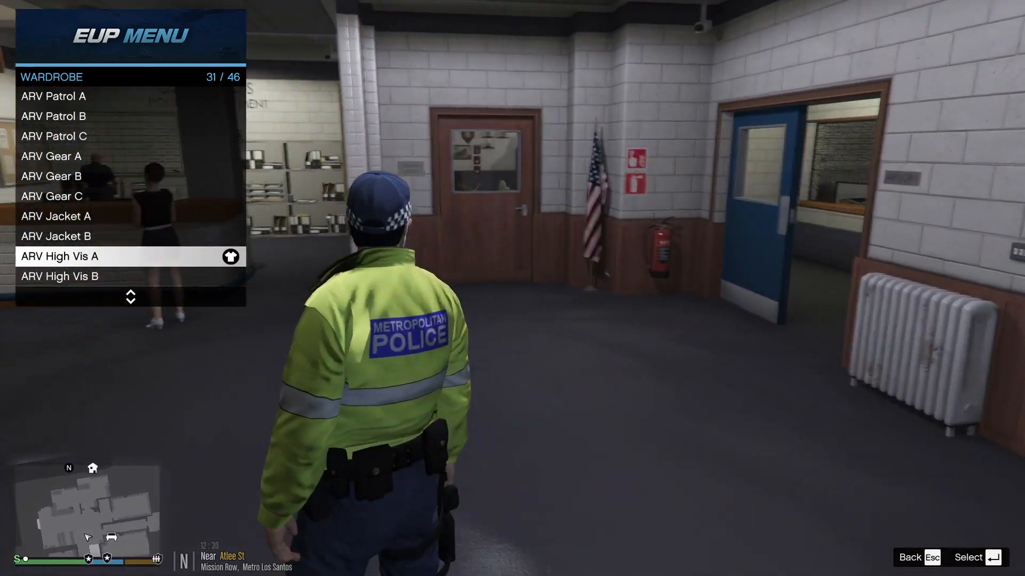
- Go back to the EUP character list, look through the wardrobe's DSU outfits, and close the EUP menu
{"action": "key", "text": "BackSpace"}
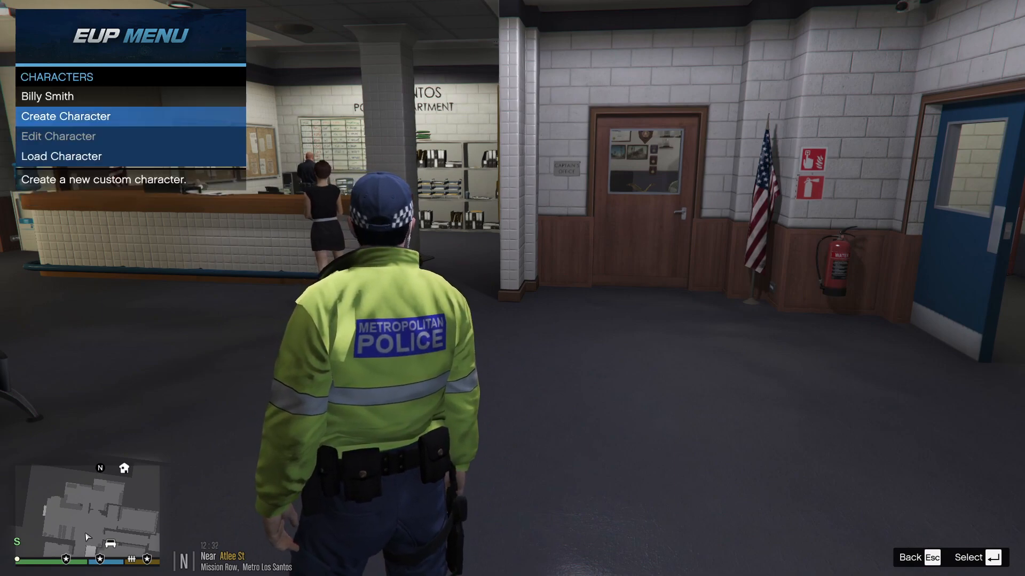
{"action": "key", "text": "Return"}
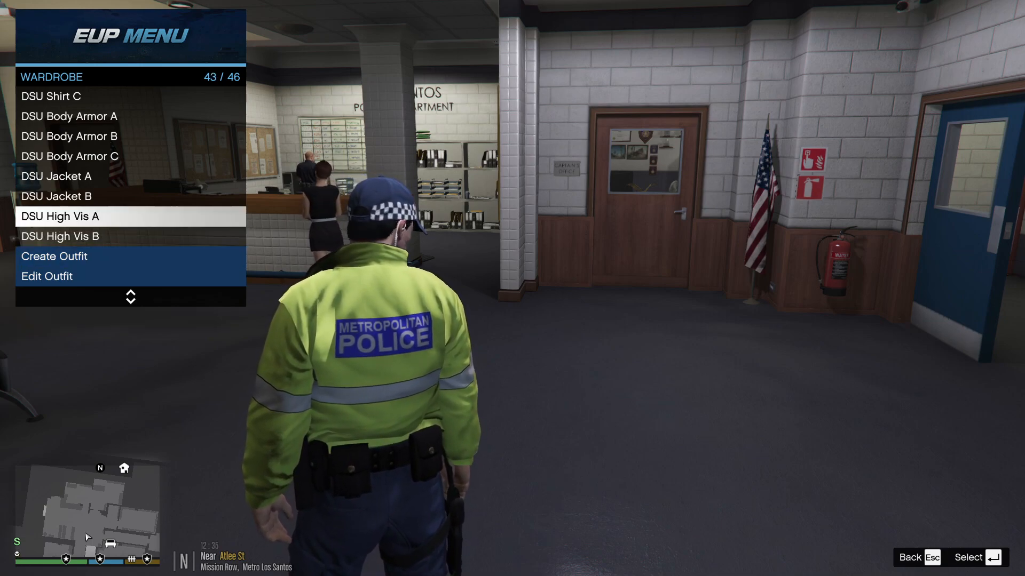
{"action": "key", "text": "Escape"}
{"action": "key", "text": "Escape"}
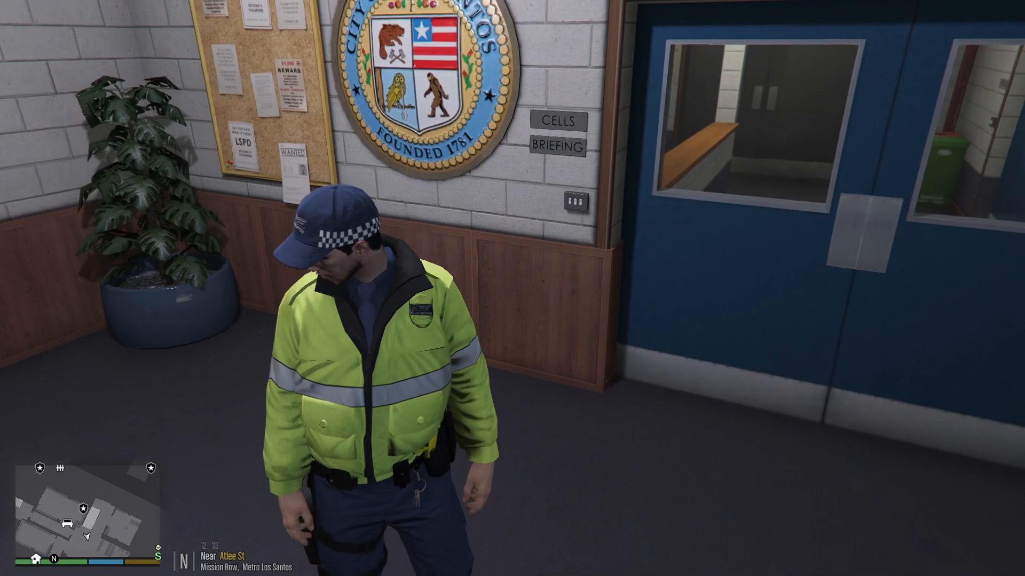
- Walk the officer through the station into the locker room and interact with the blue marker
{"action": "key", "text": "w"}
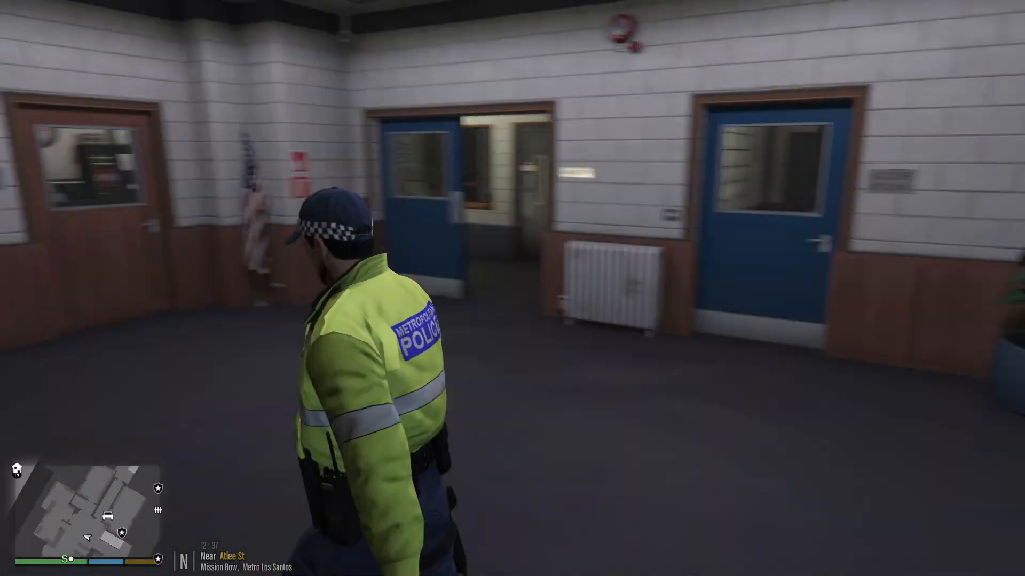
{"action": "key", "text": "w"}
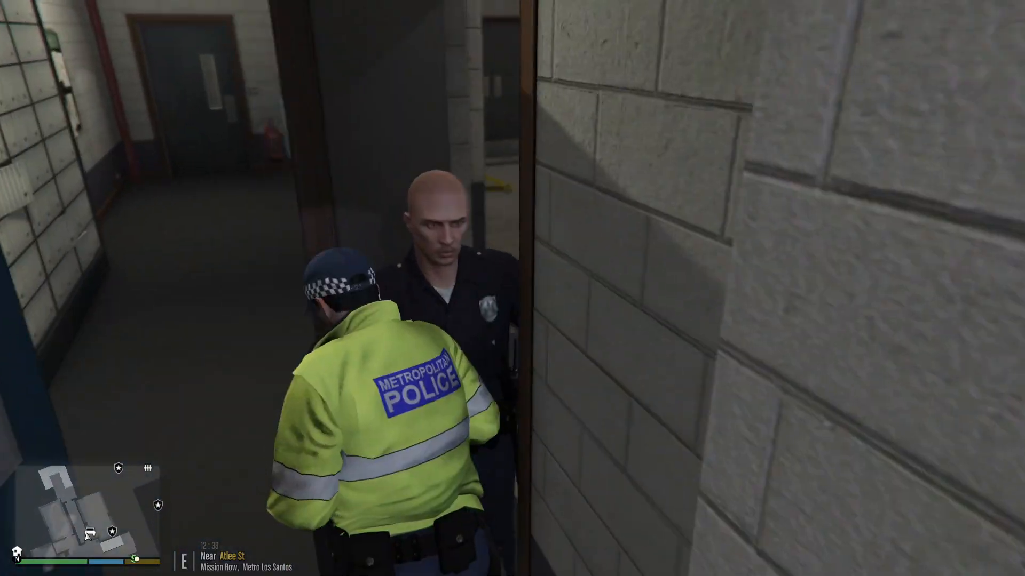
{"action": "key", "text": "w"}
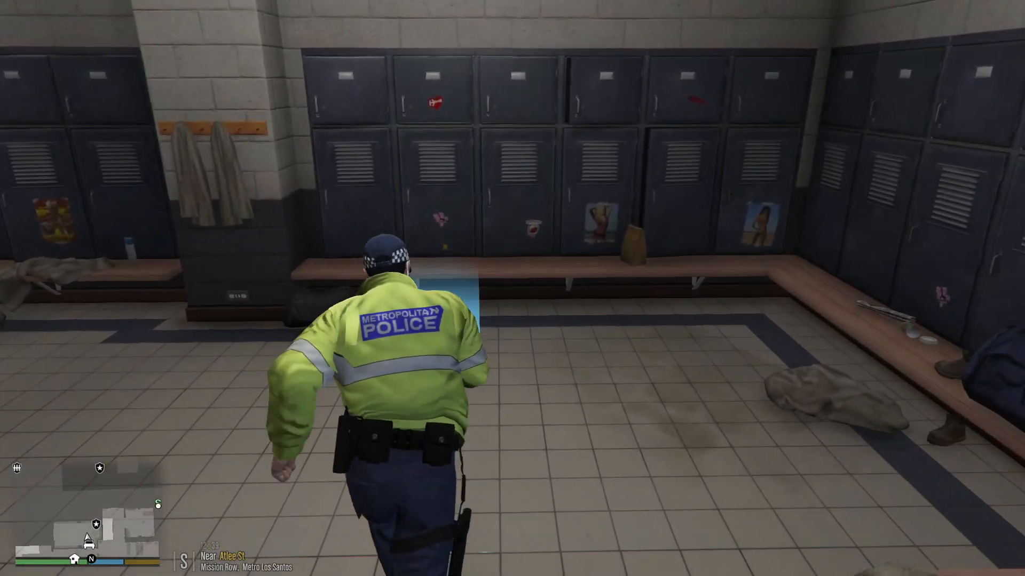
{"action": "key", "text": "e"}
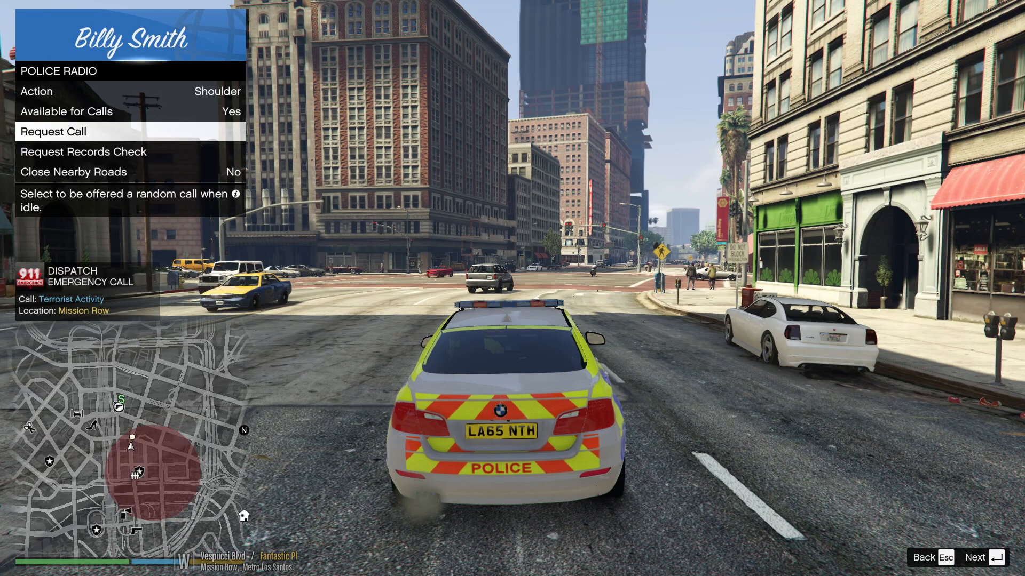
- Close the police radio menu and drive the marked BMW police car through the San Andreas Ave and Strawberry Ave junction
{"action": "key", "text": "Escape"}
{"action": "key", "text": "Escape"}
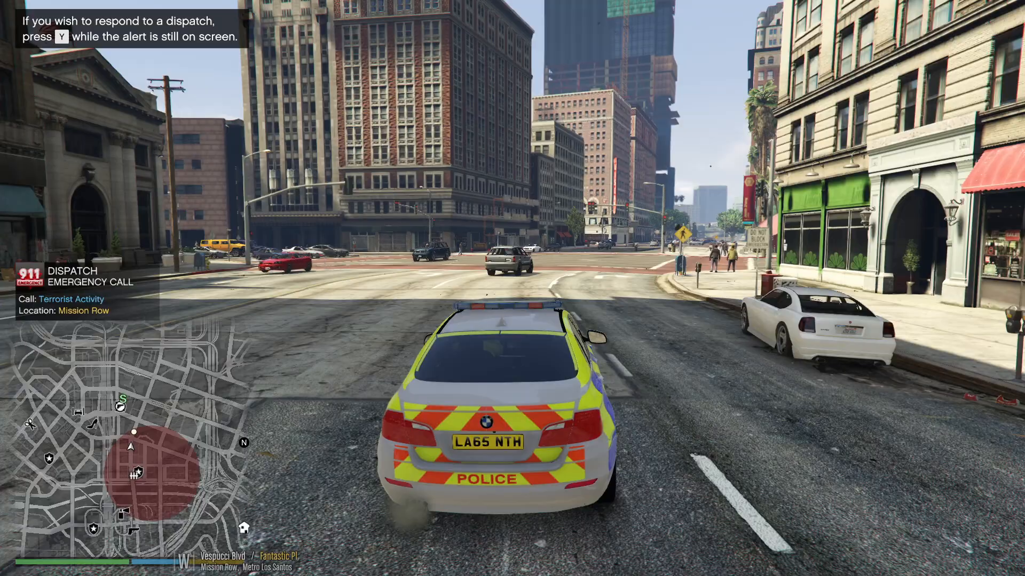
{"action": "key", "text": "w"}
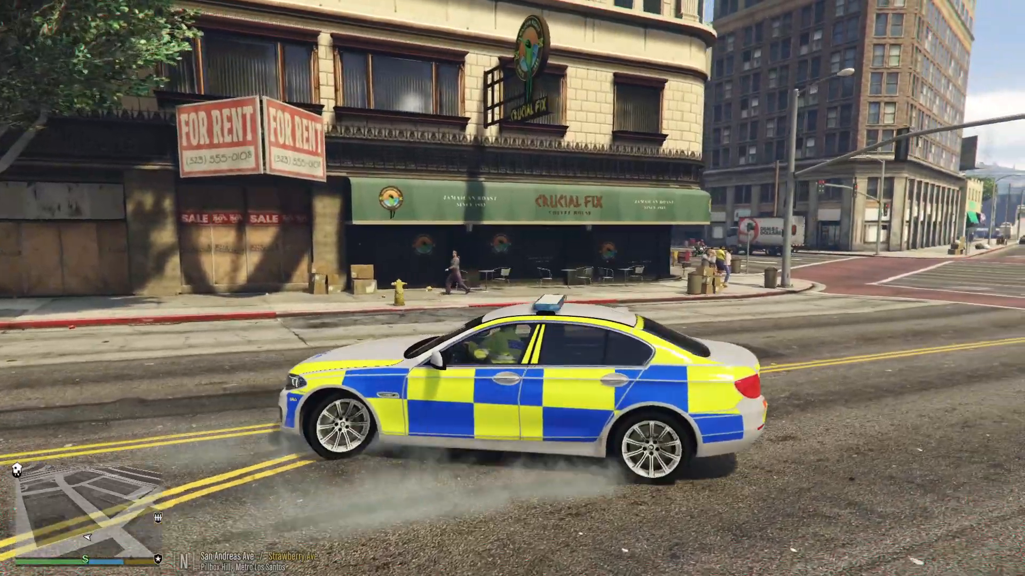
{"action": "key", "text": "w"}
{"action": "key", "text": "d"}
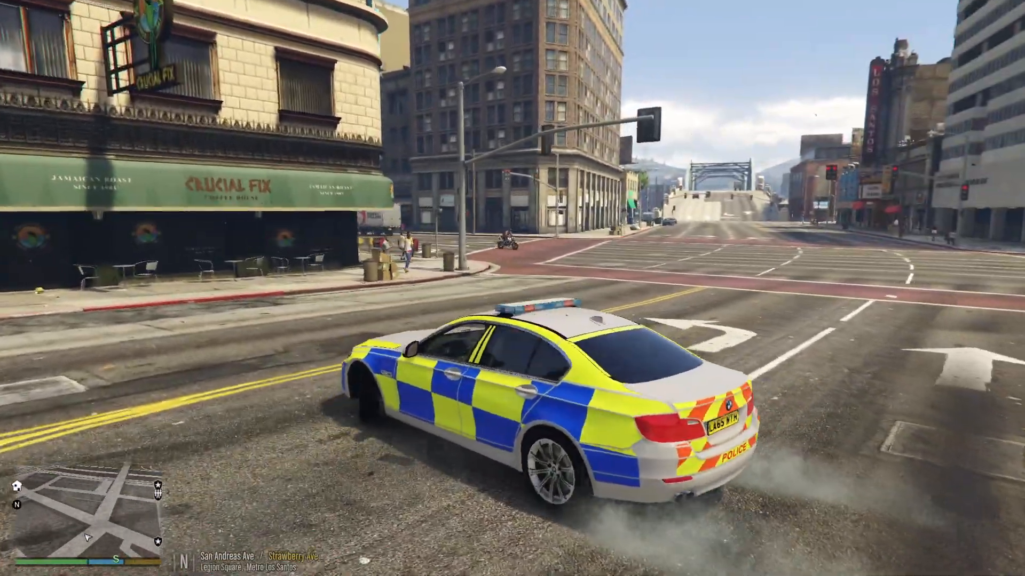
{"action": "key", "text": "w"}
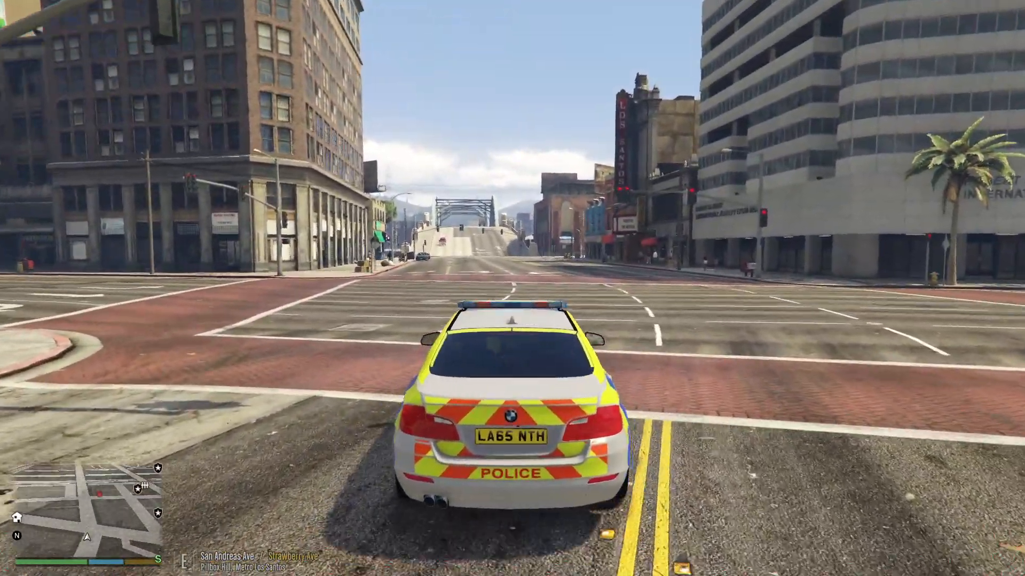
{"action": "key", "text": "w"}
{"action": "key", "text": "a"}
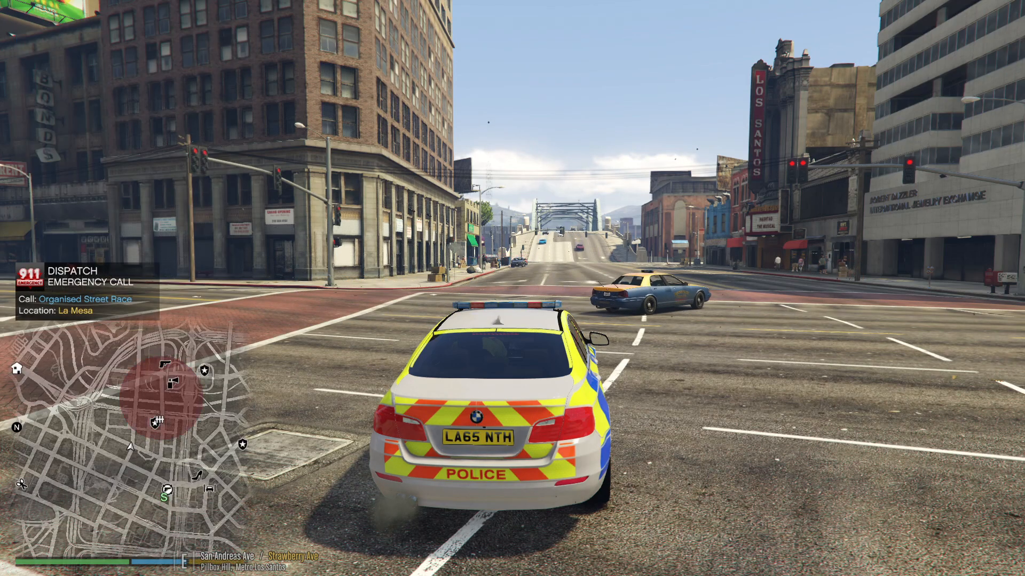
- Drive the marked BMW along Strawberry Ave and pursue the grey car north beneath the Interstate overpass
{"action": "key", "text": "w"}
{"action": "key", "text": "a"}
{"action": "key", "text": "y"}
{"action": "key", "text": "d"}
{"action": "key", "text": "w"}
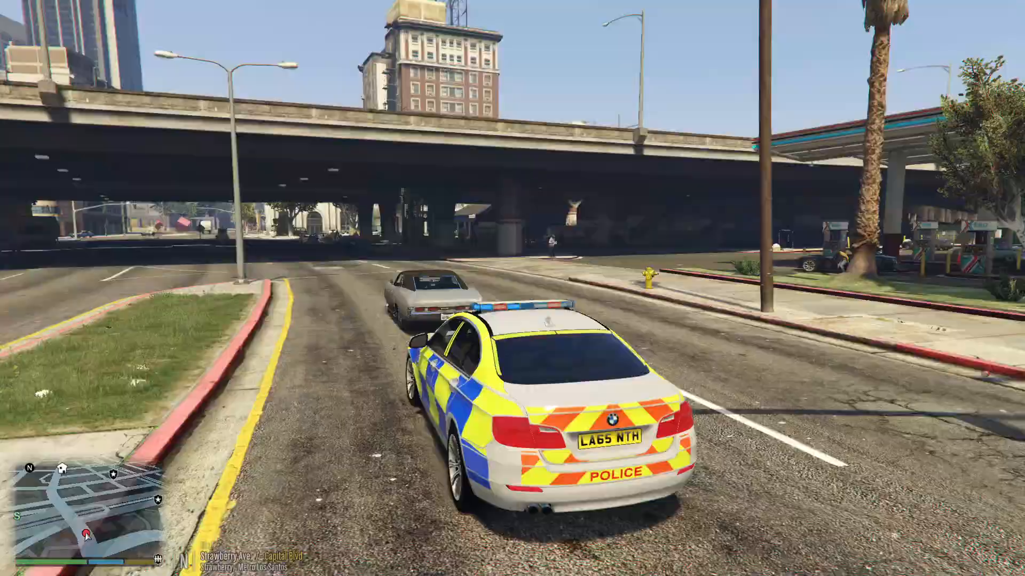
{"action": "key", "text": "w"}
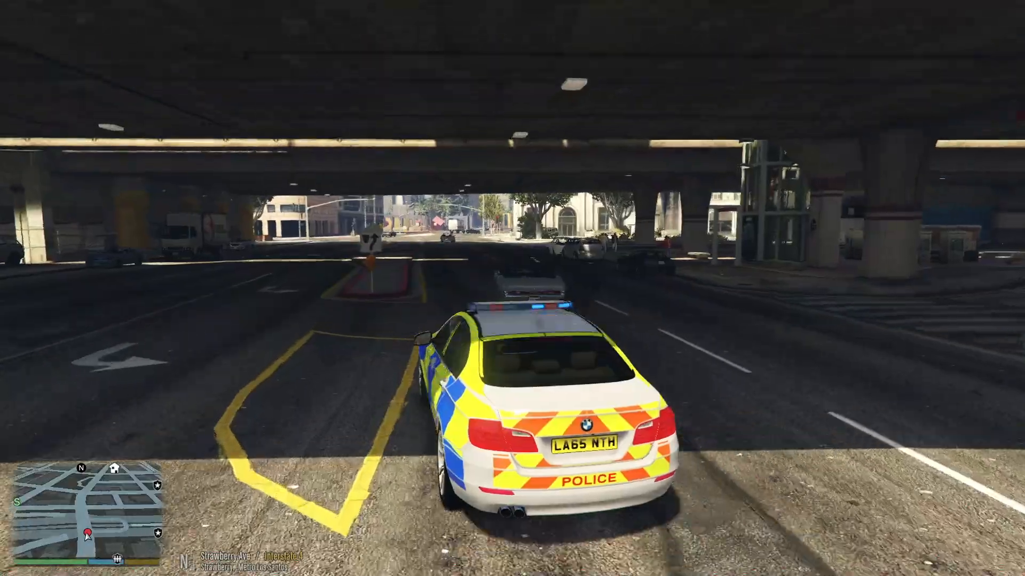
{"action": "key", "text": "w"}
{"action": "key", "text": "d"}
{"action": "key", "text": "a"}
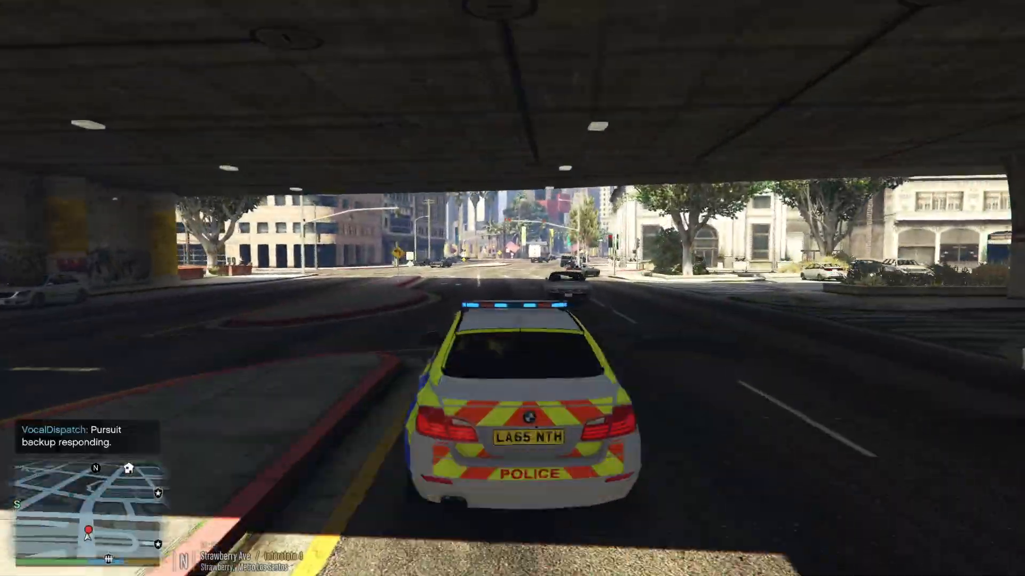
{"action": "key", "text": "w"}
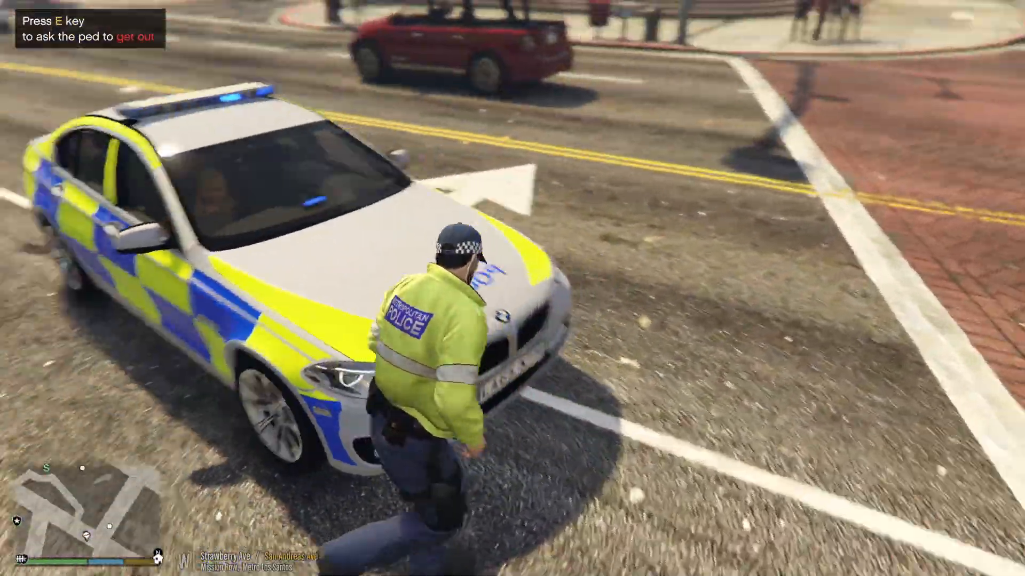
- Get back into the BMW police car, park it in the Sinner St bay behind the police motorbikes, and pause the game
{"action": "key", "text": "f"}
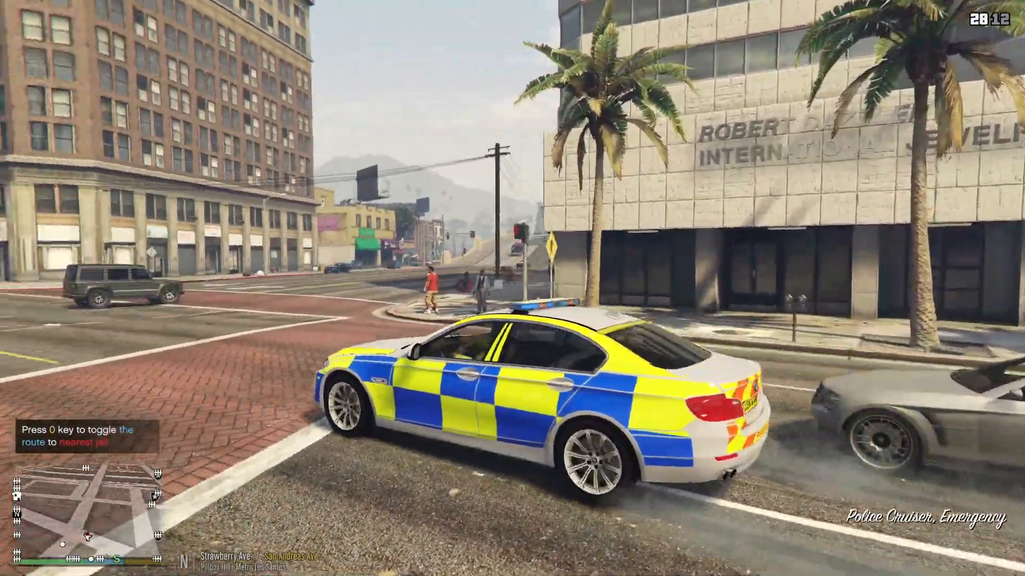
{"action": "key", "text": "w"}
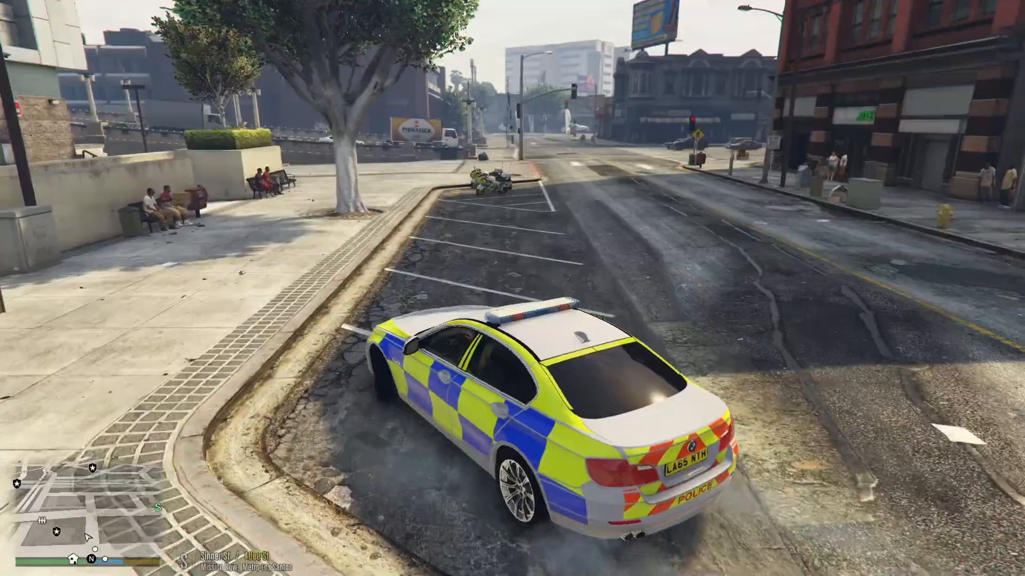
{"action": "key", "text": "w"}
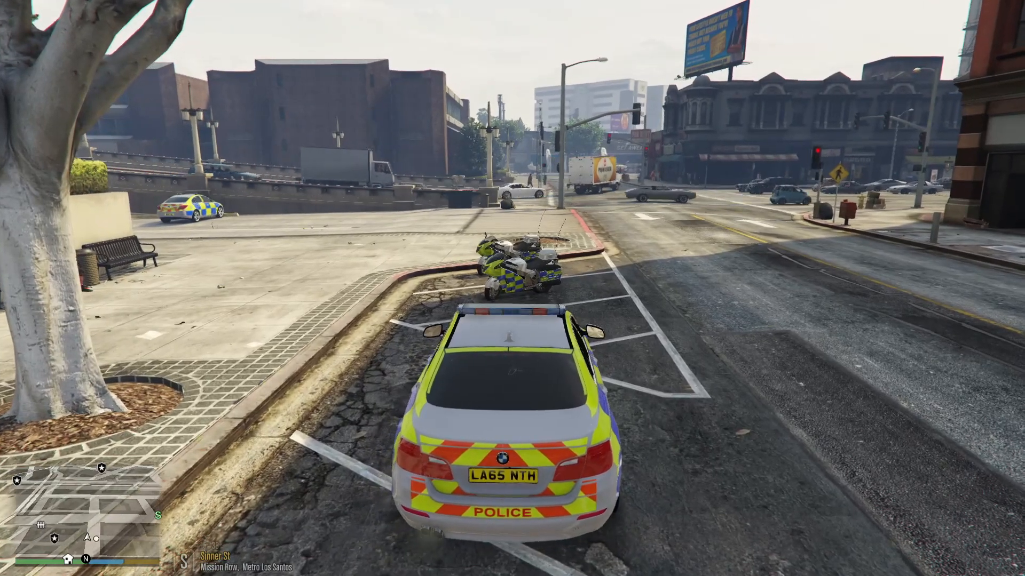
{"action": "key", "text": "w"}
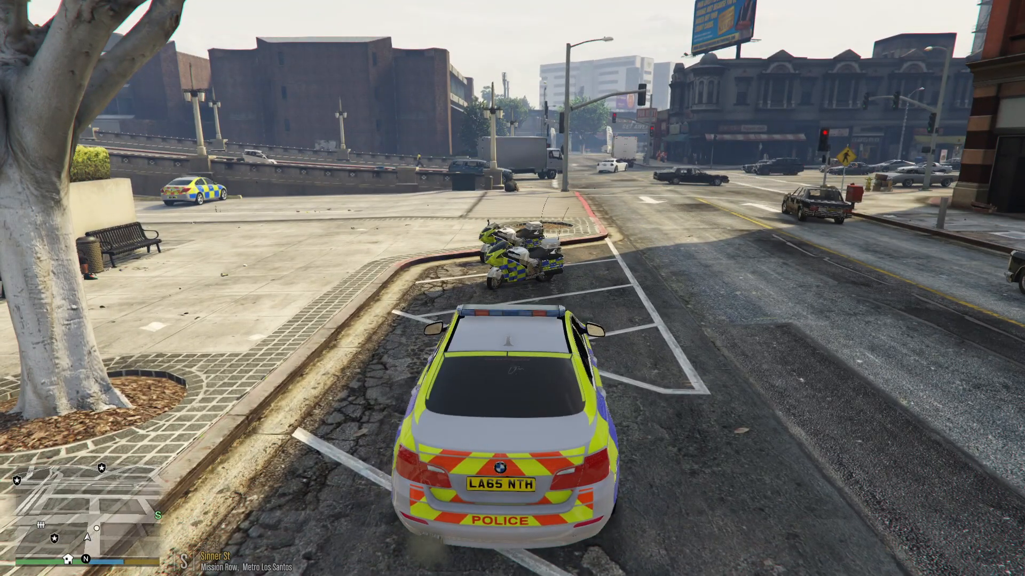
{"action": "key", "text": "Escape"}
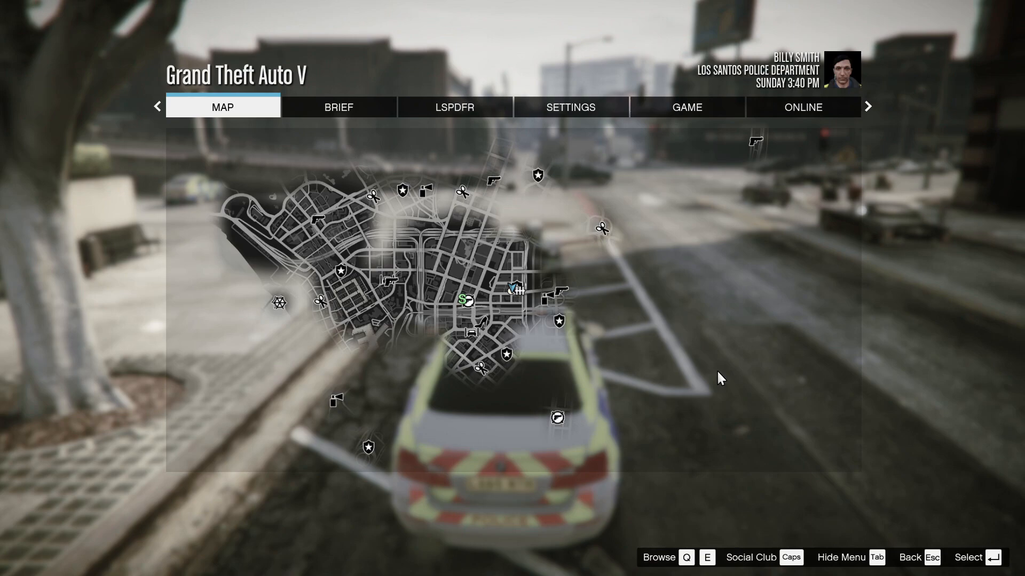